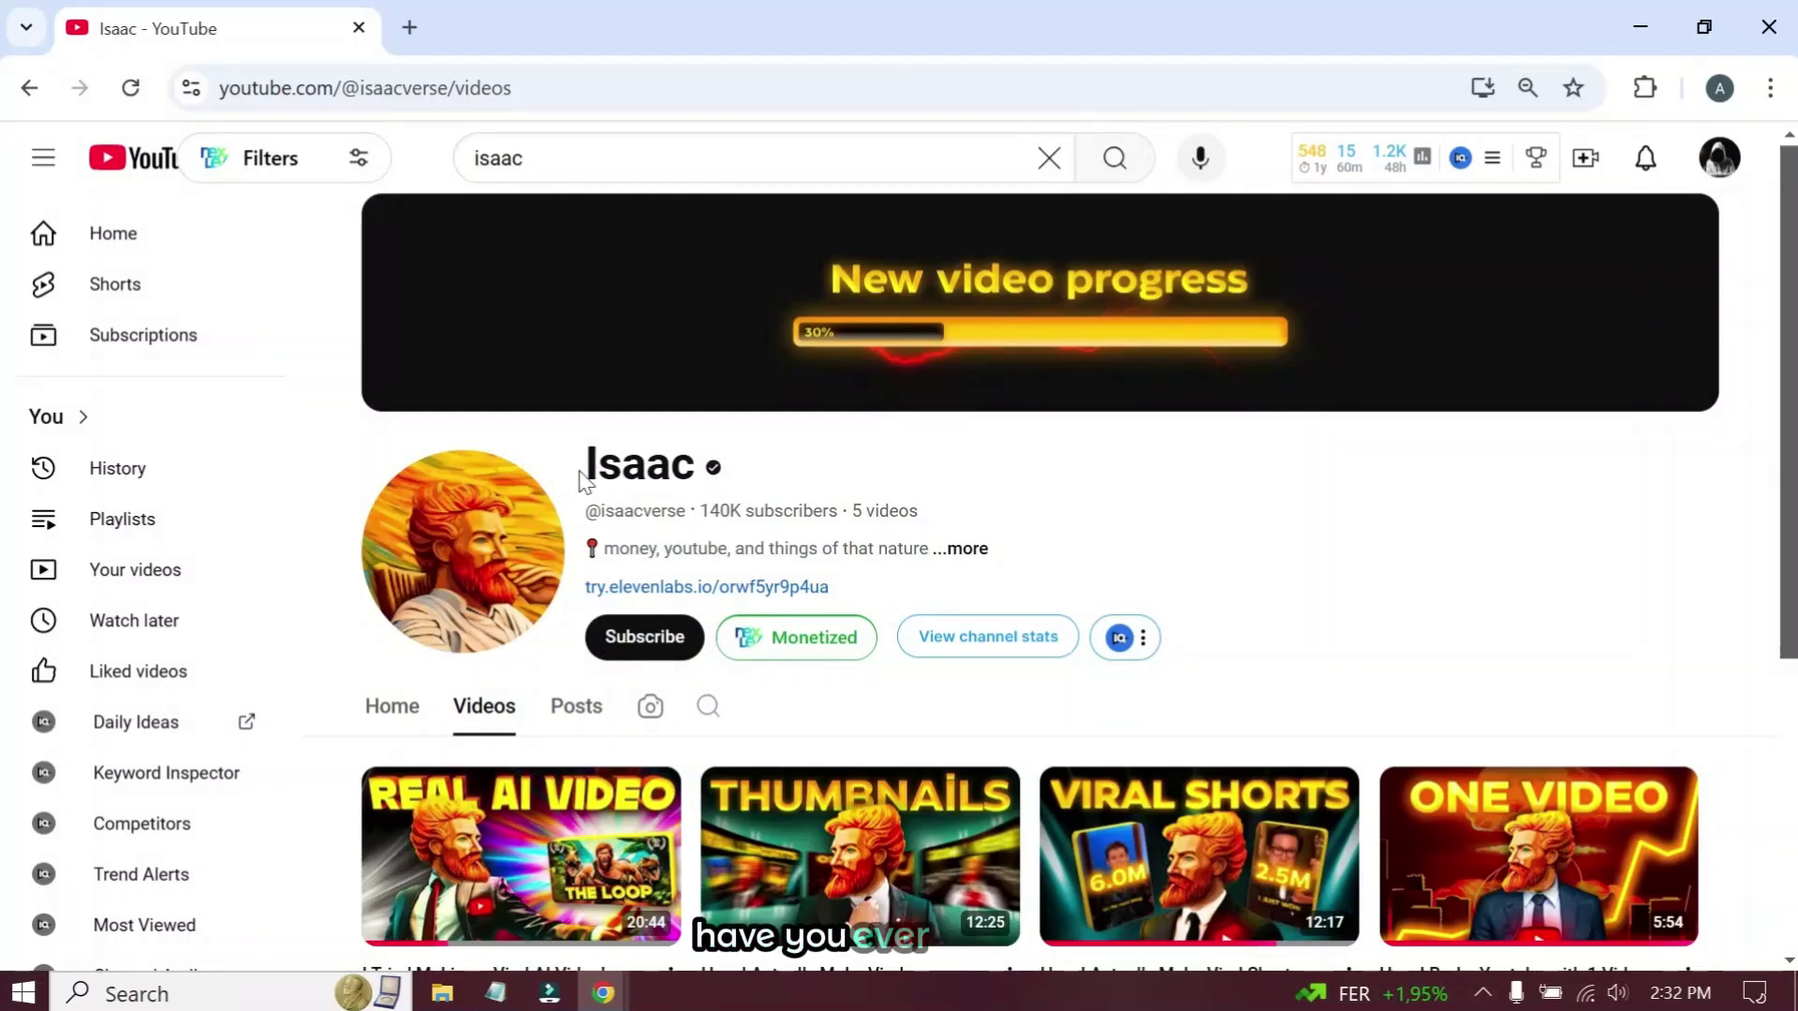
# Step: Highlight the channel's 140K subscribers, 5 videos and 542K views figures
pyautogui.click(665, 497)
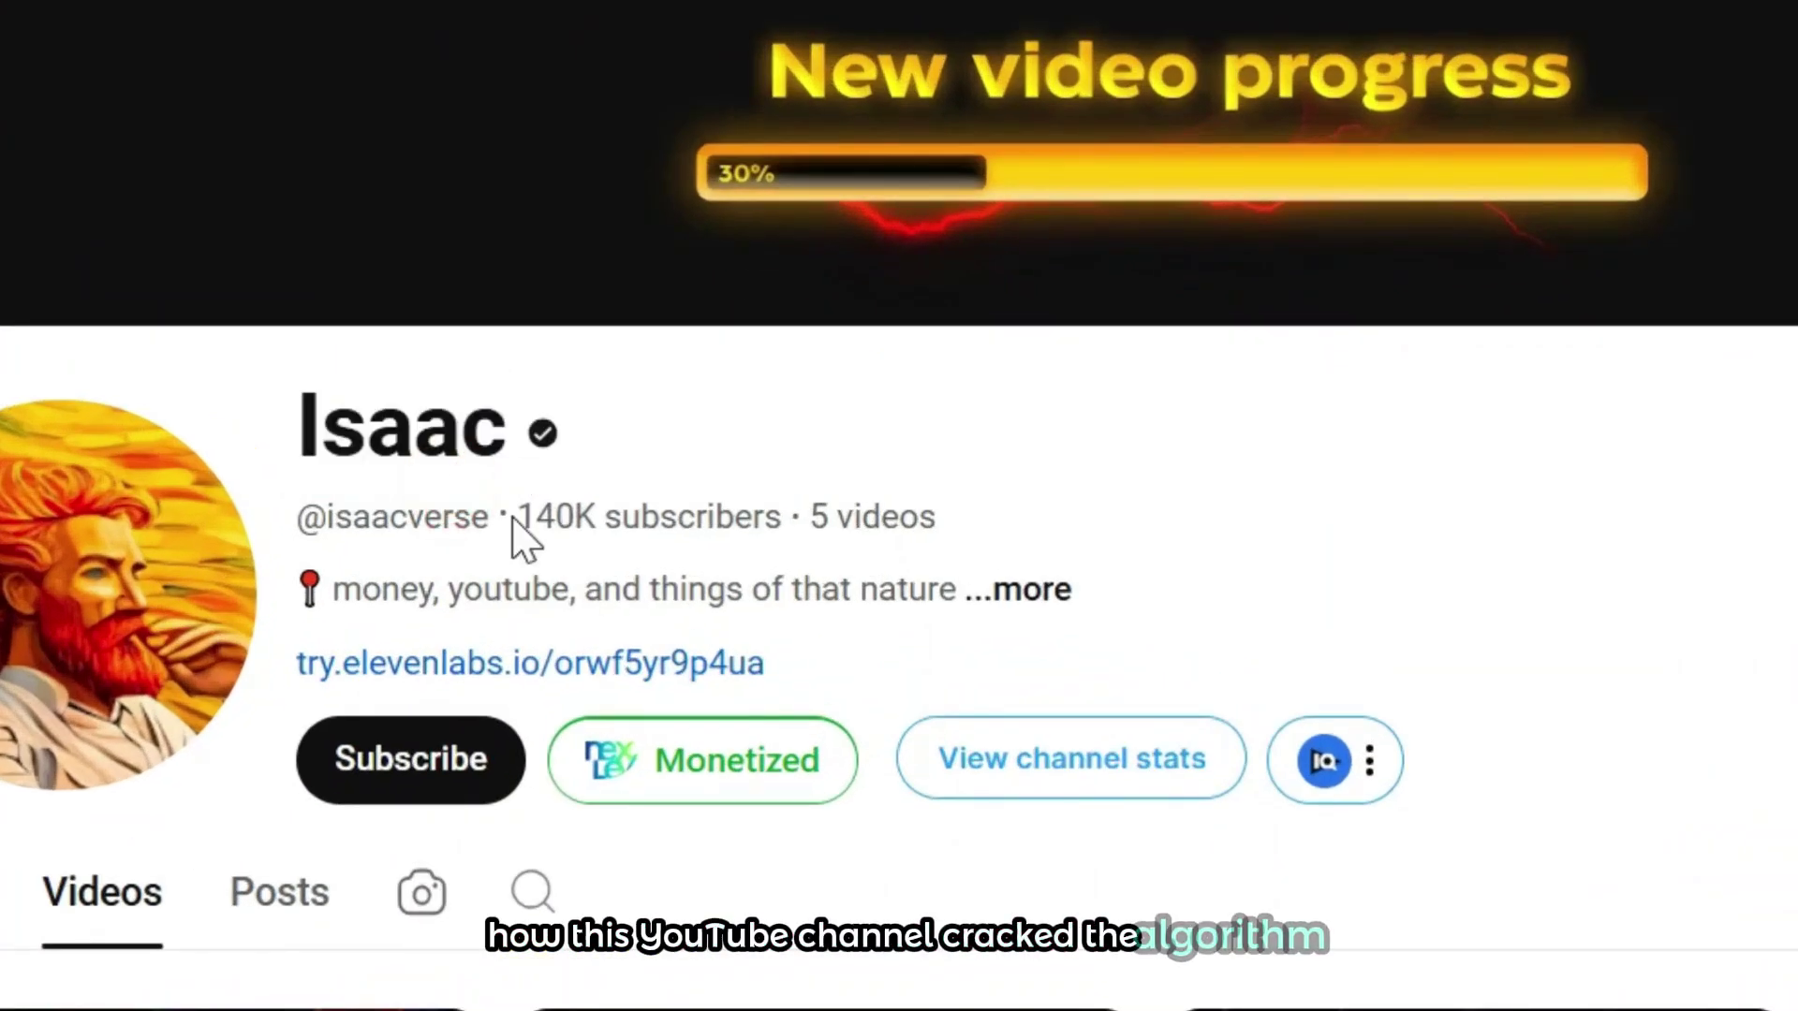
pyautogui.moveTo(517, 518); pyautogui.dragTo(934, 521)
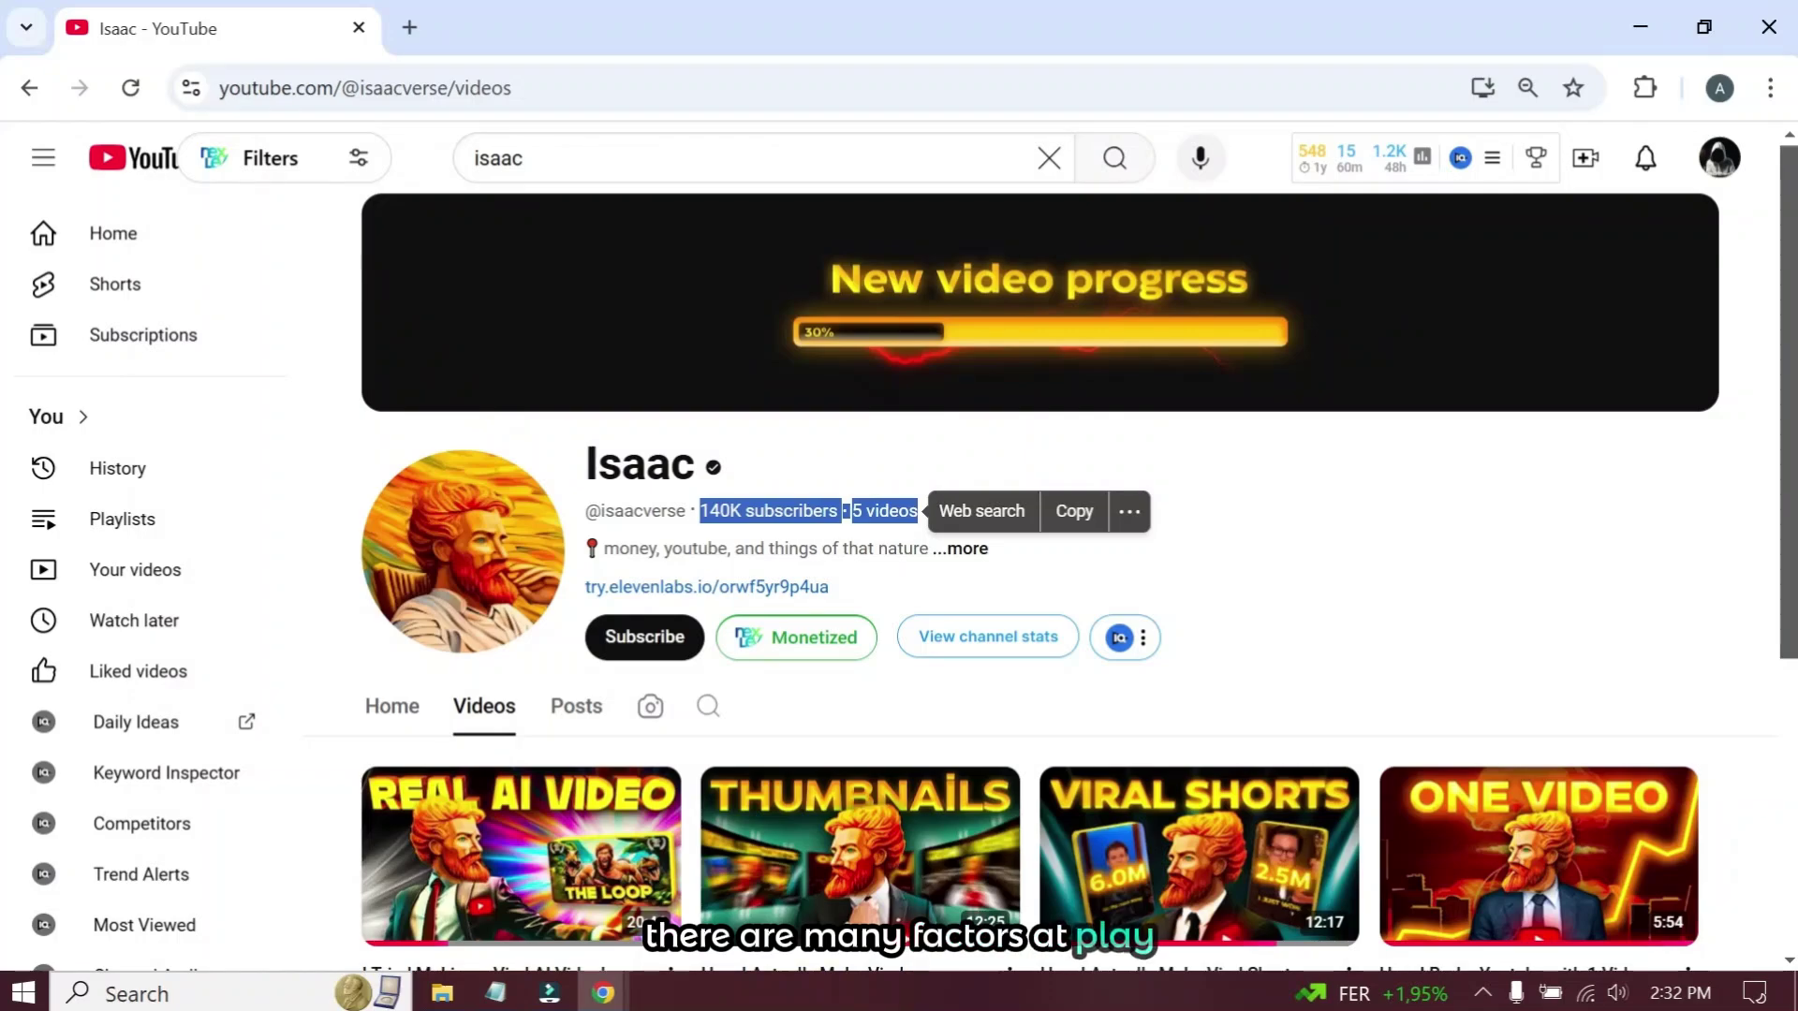
pyautogui.click(812, 554)
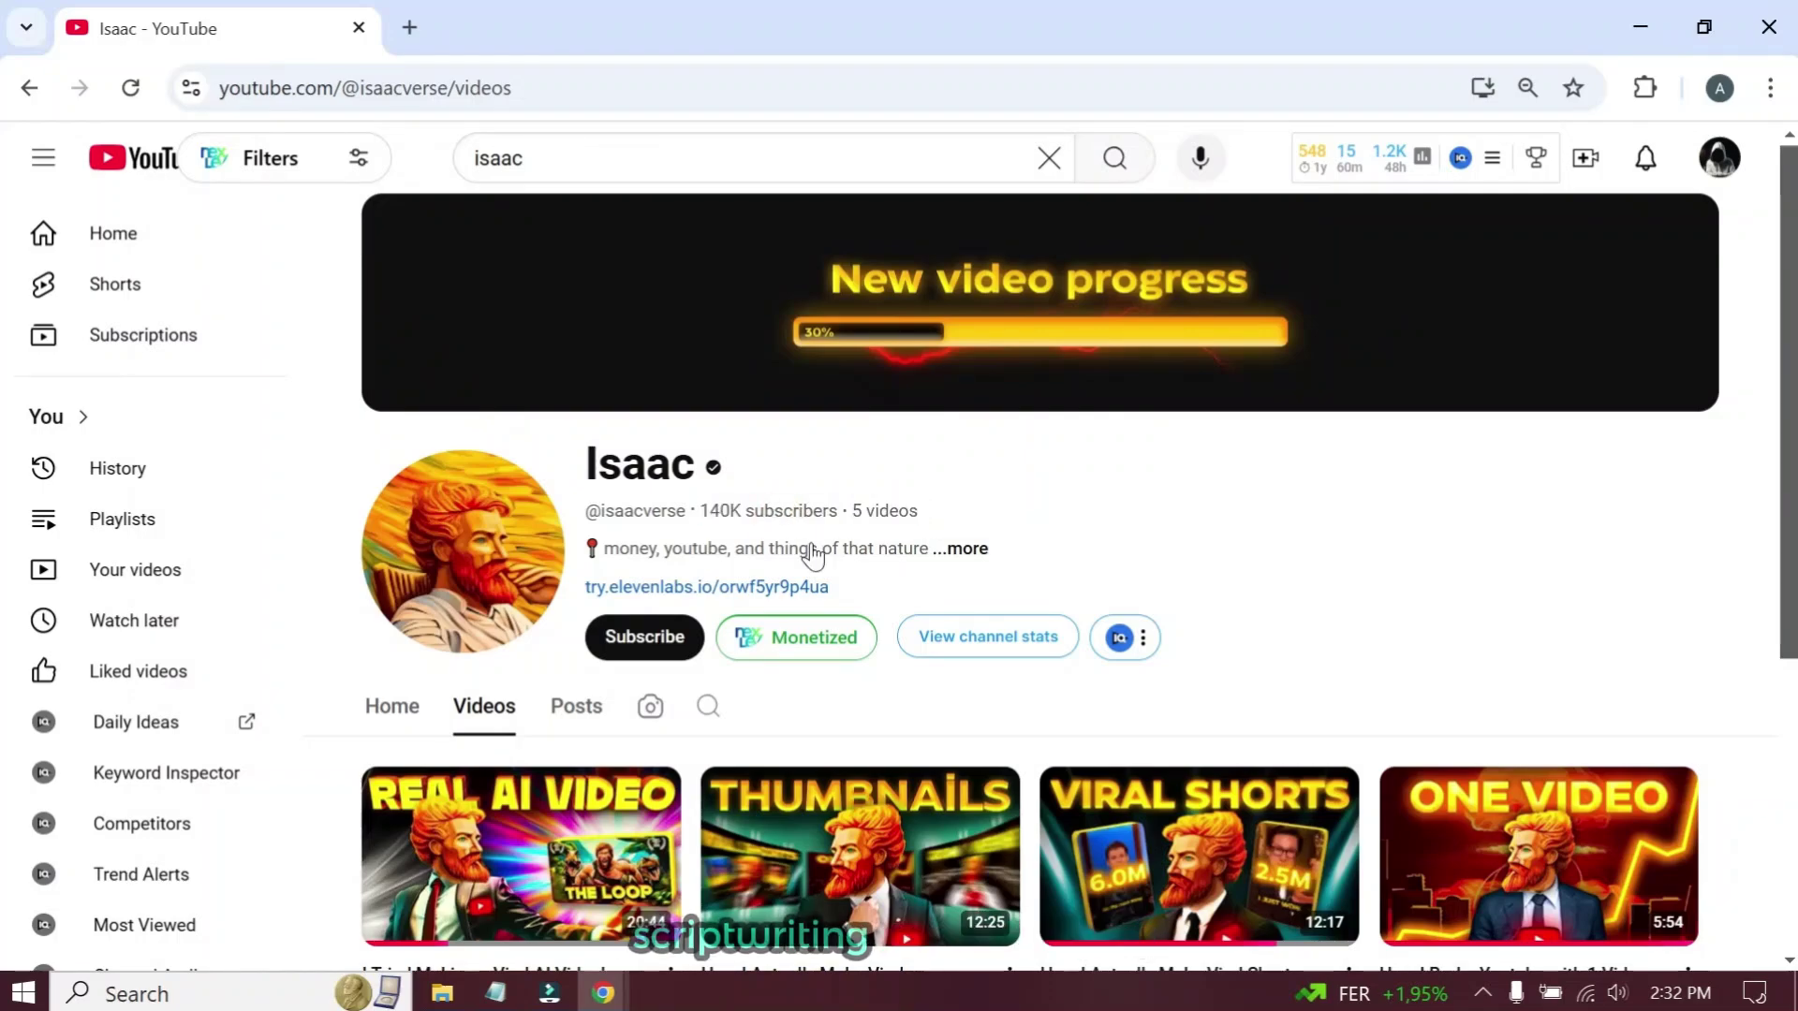
pyautogui.scroll(-5, 877, 554)
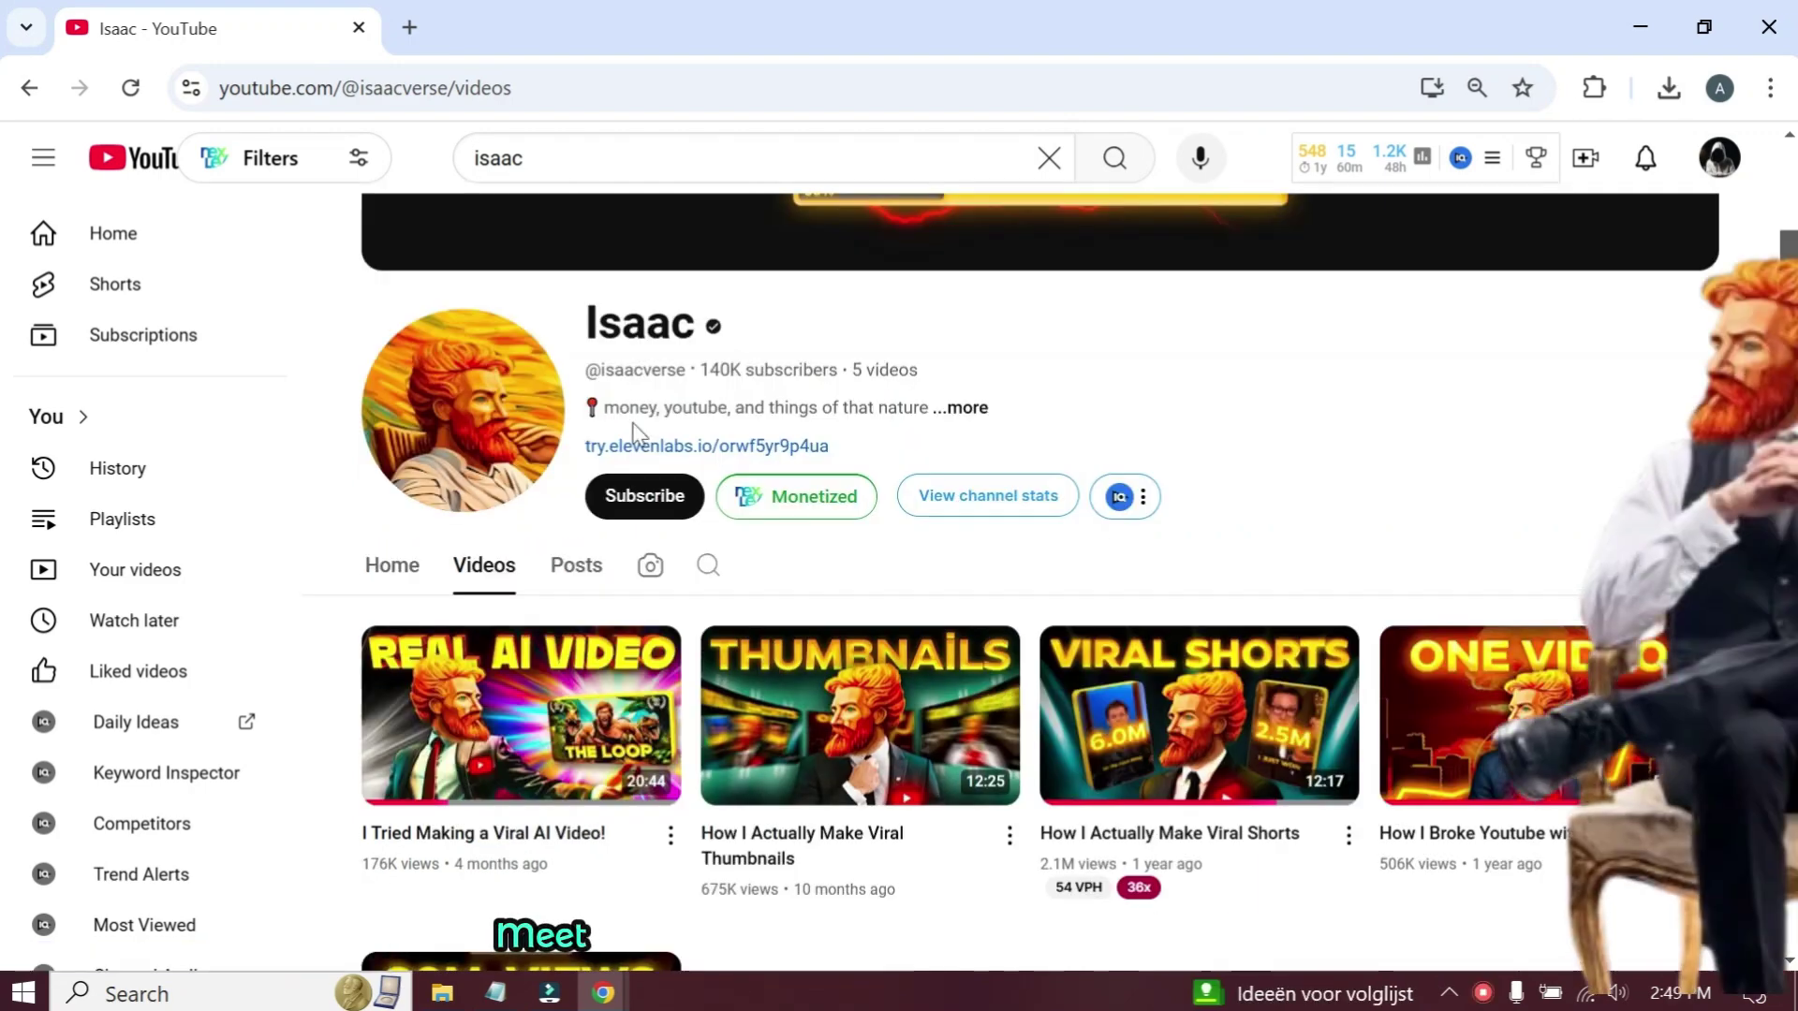
pyautogui.scroll(-2, 702, 581)
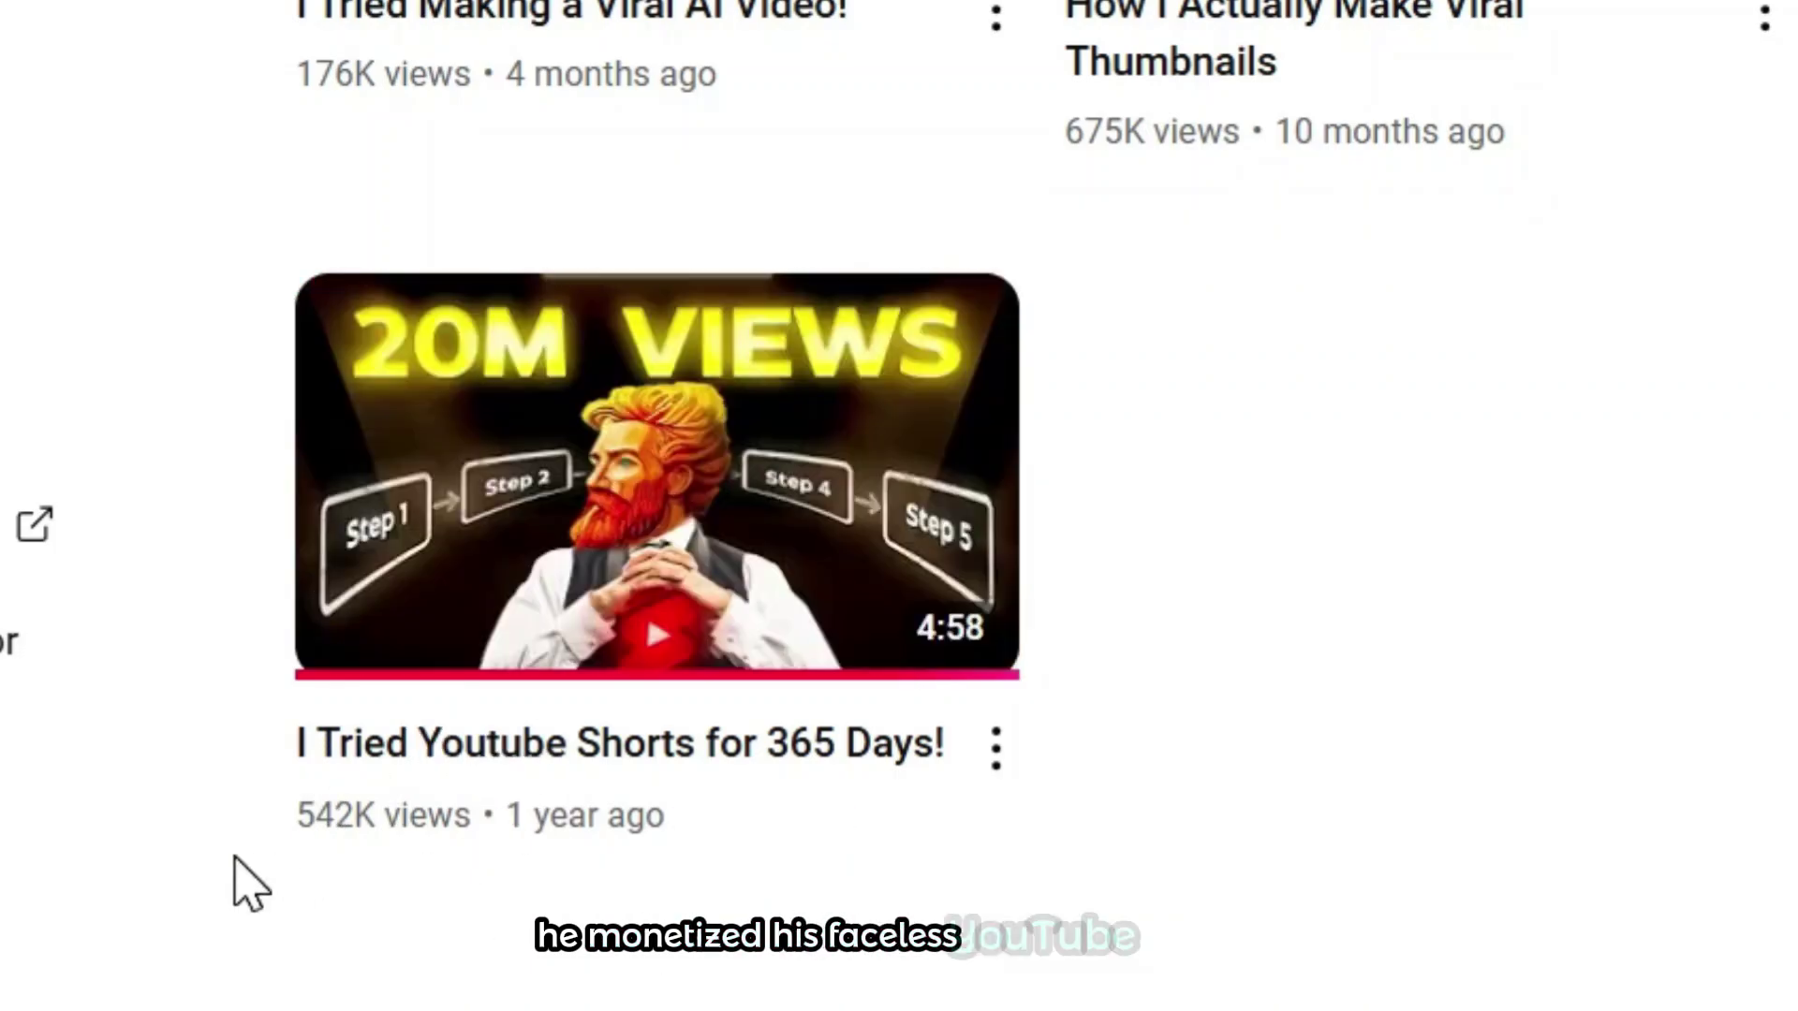
pyautogui.moveTo(365, 876); pyautogui.dragTo(690, 851)
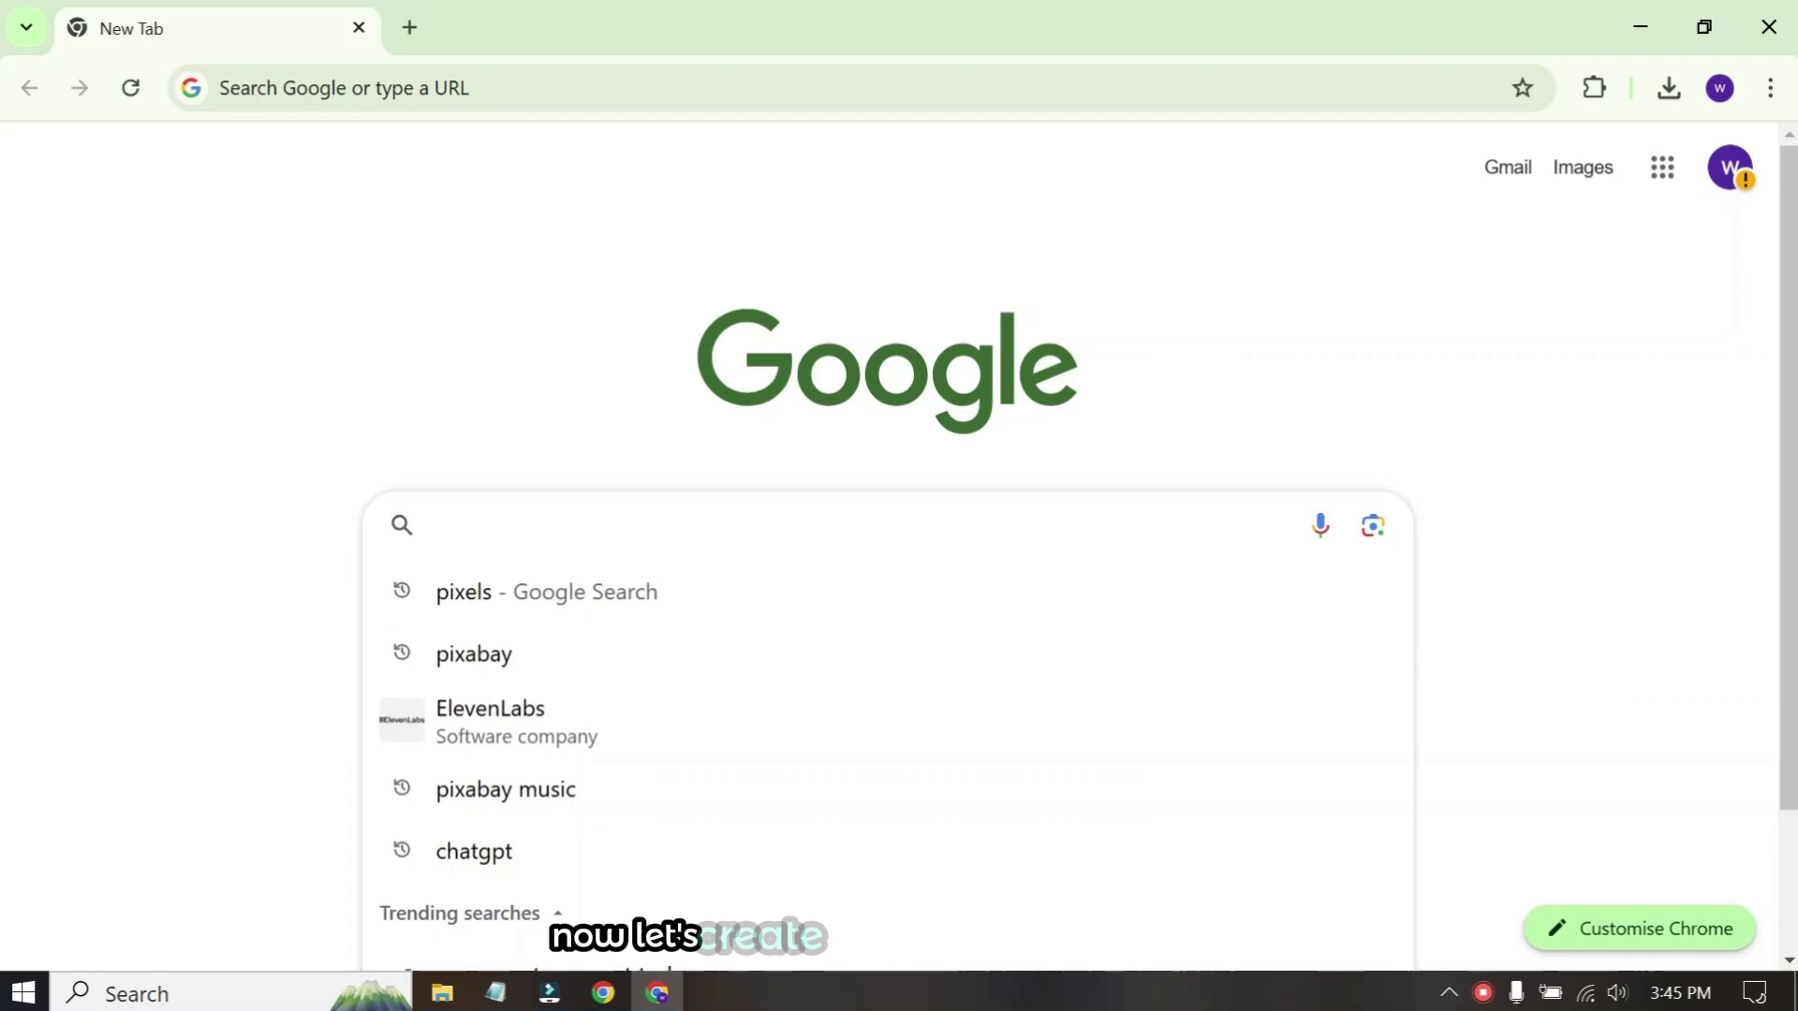
# Step: Search for elevenlabs, open the site and log in with the first Google account
pyautogui.write('elevenlabs')
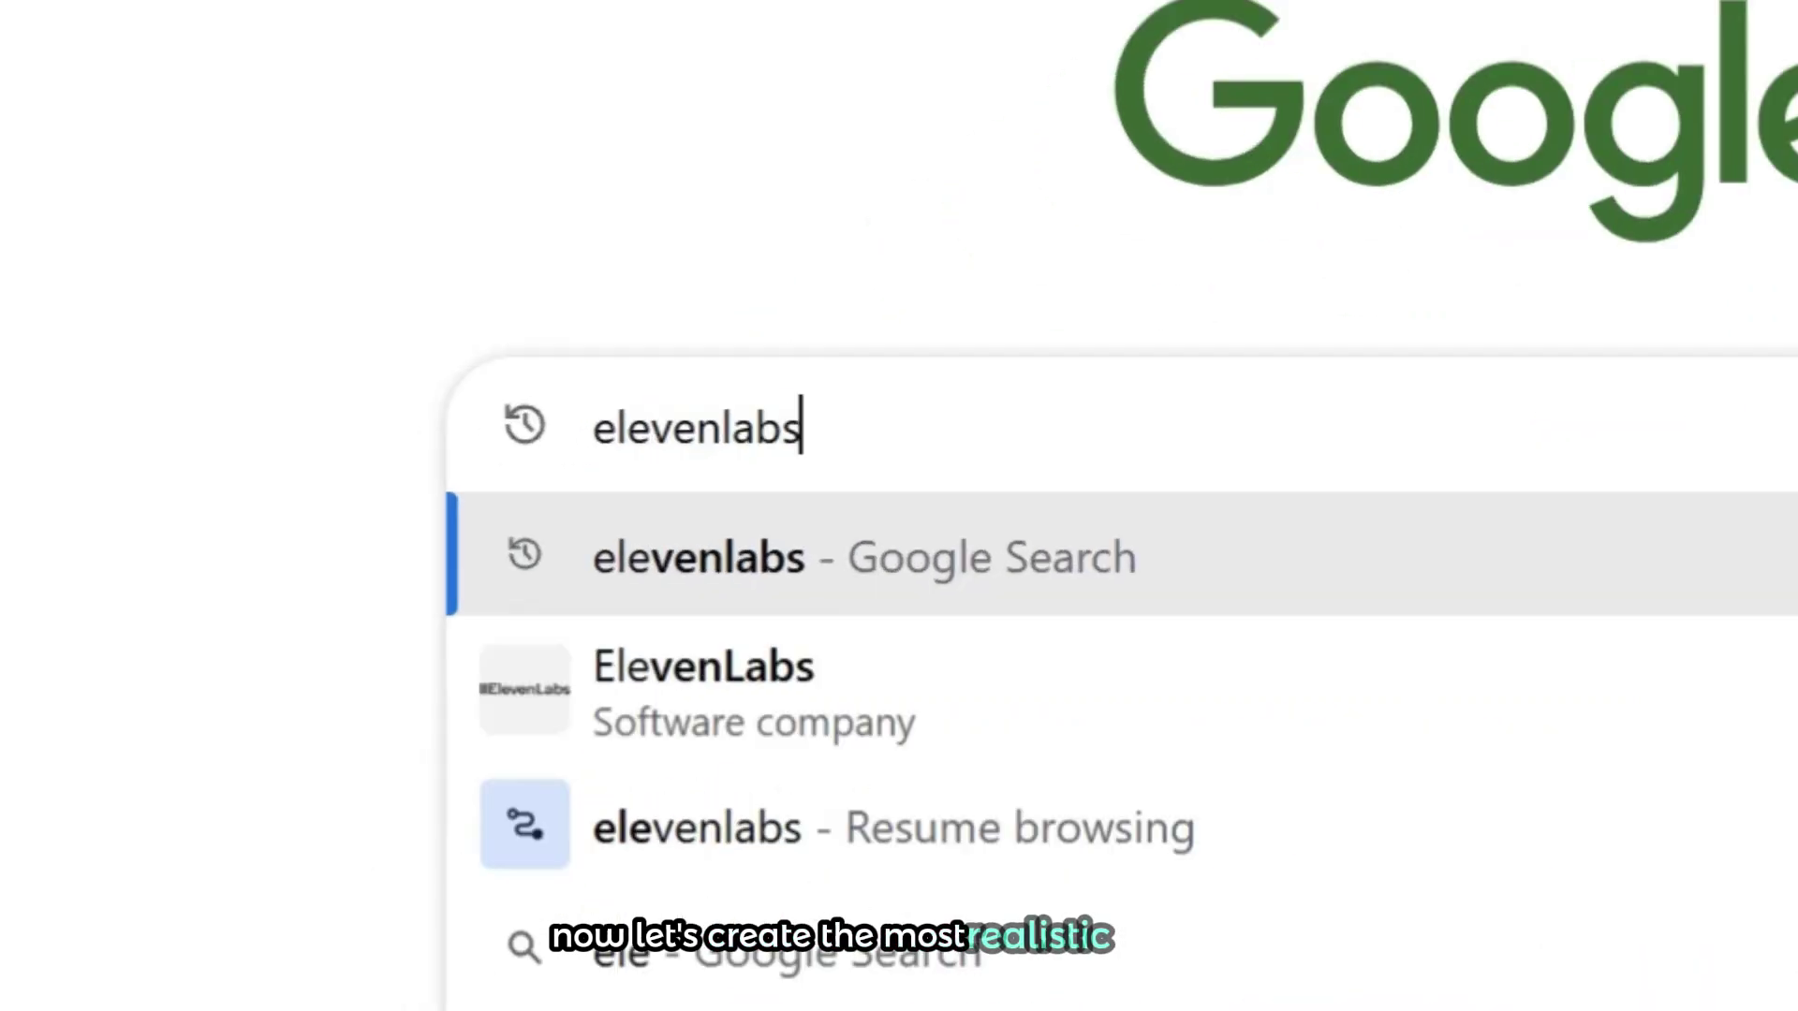
pyautogui.press('Return')
pyautogui.click(552, 479)
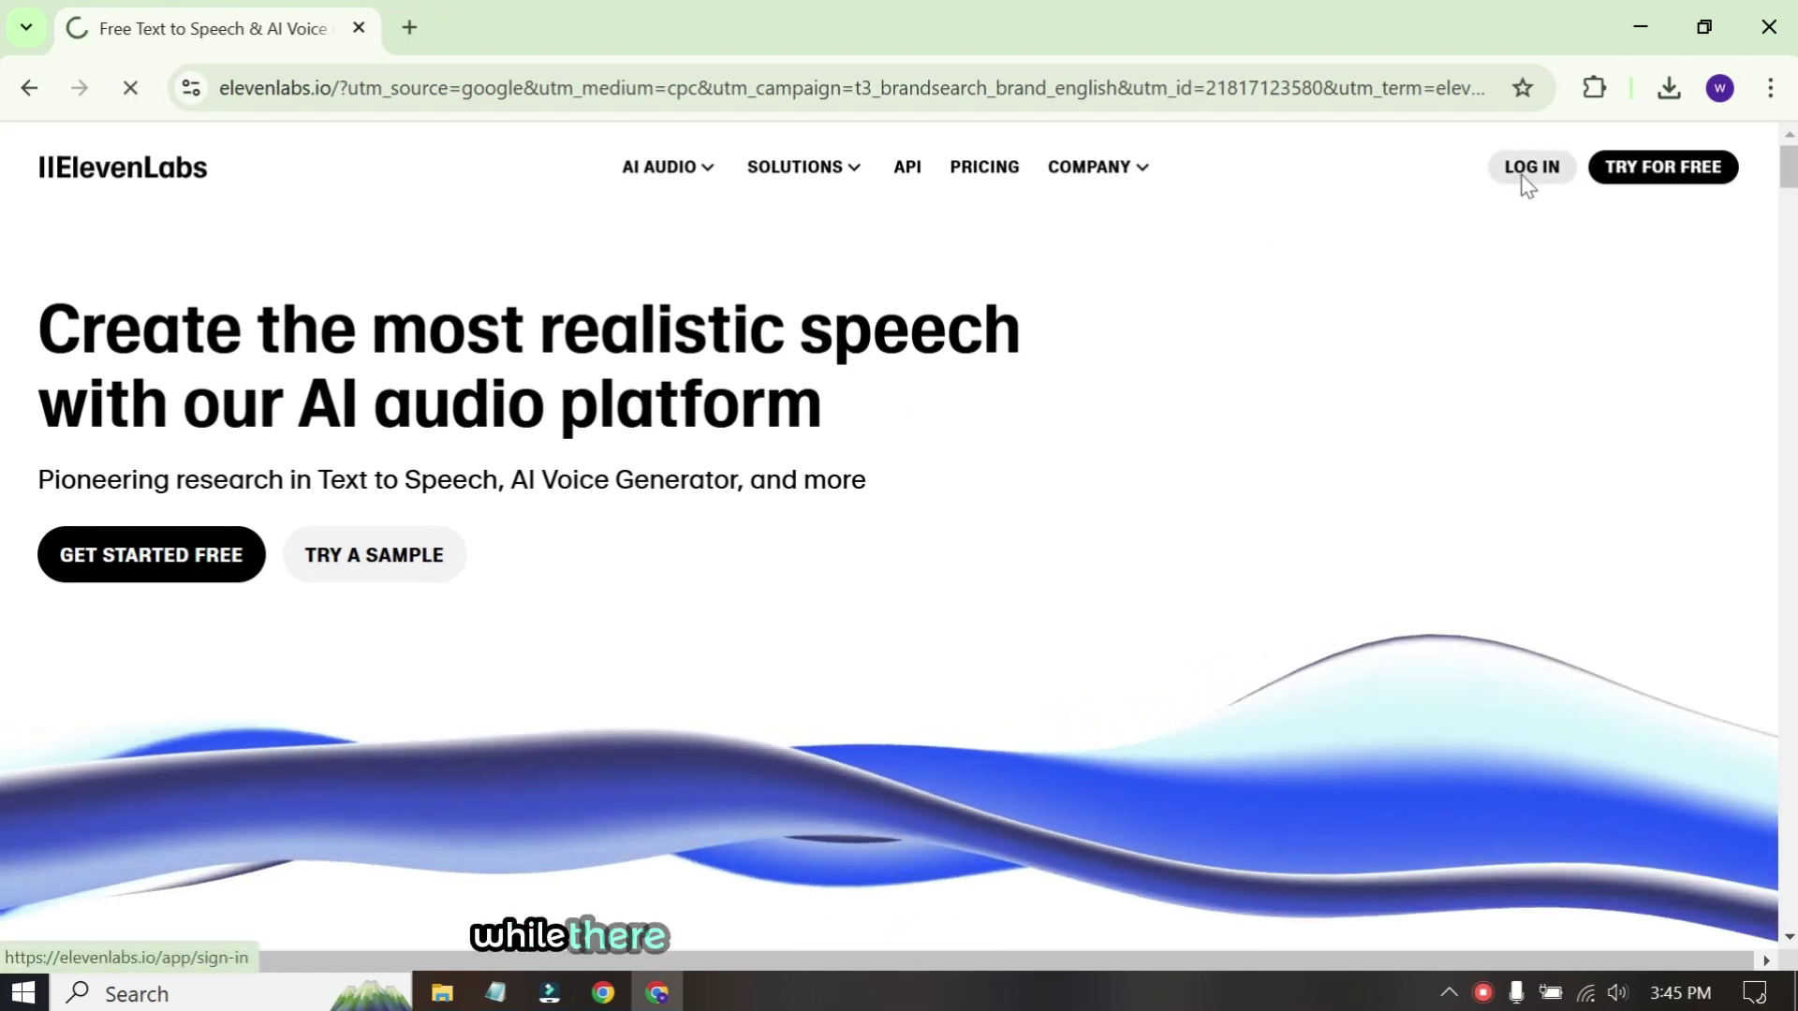
pyautogui.click(1526, 178)
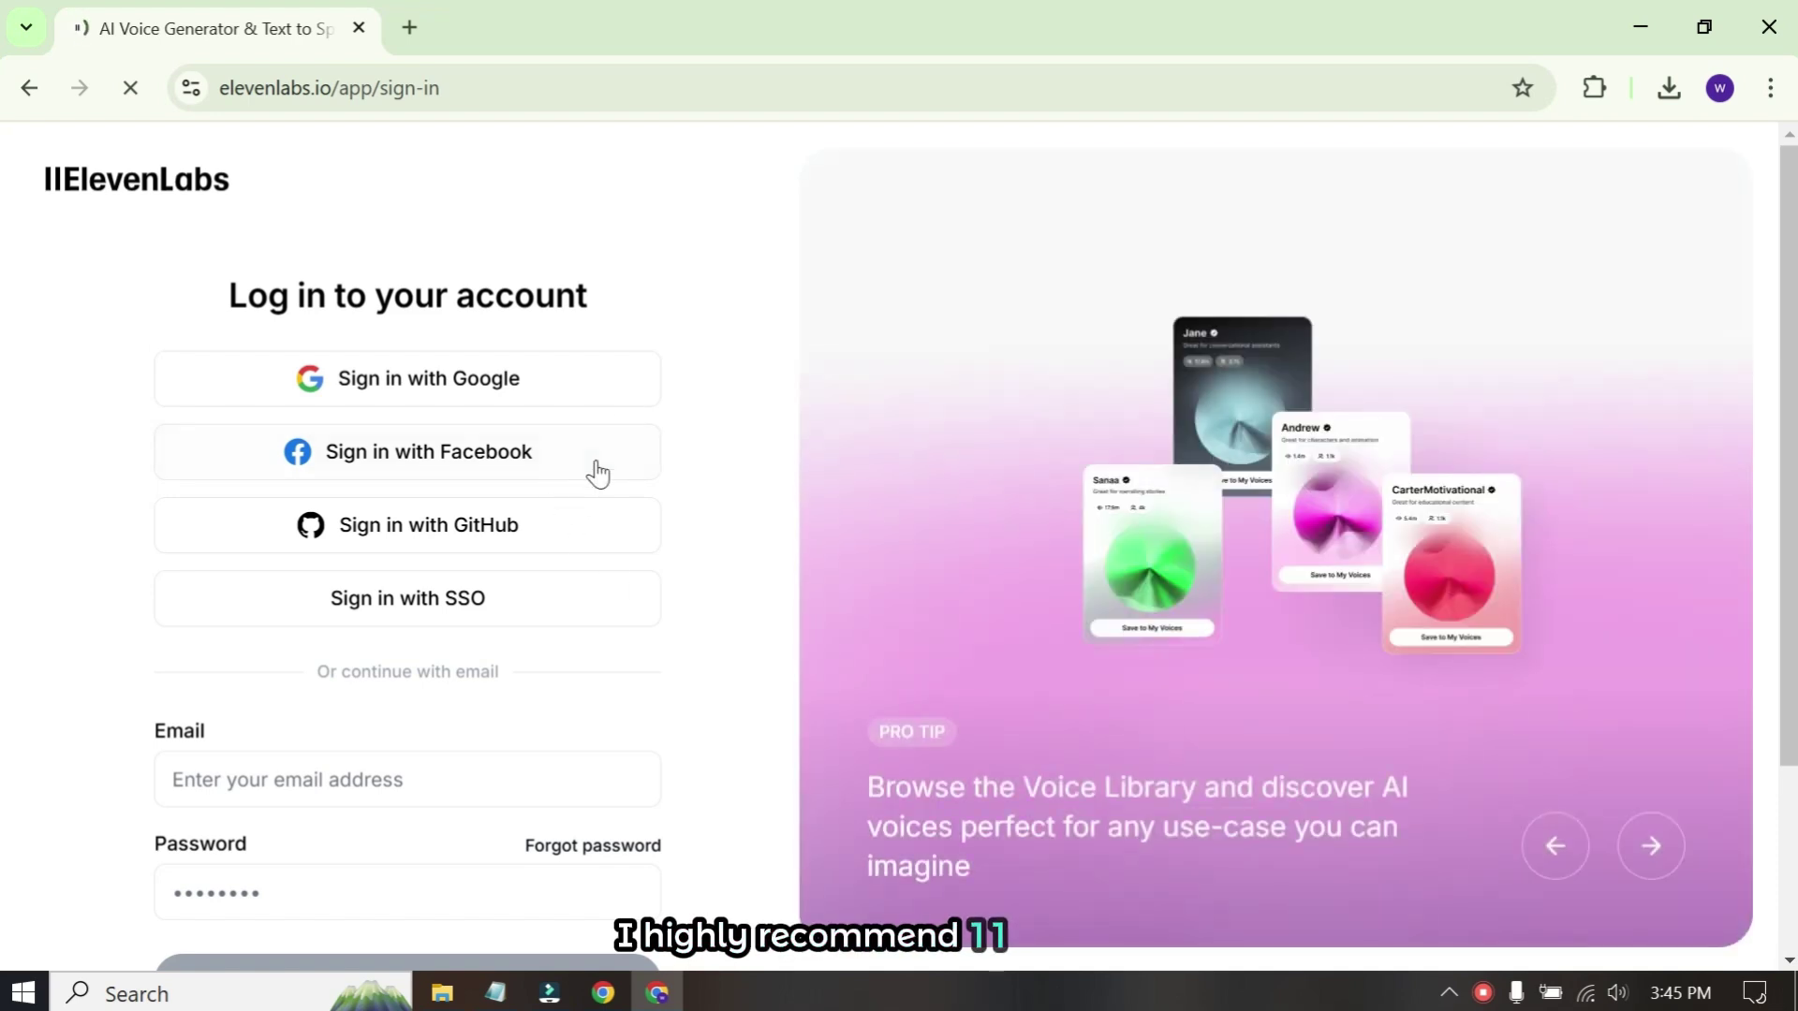
pyautogui.click(502, 385)
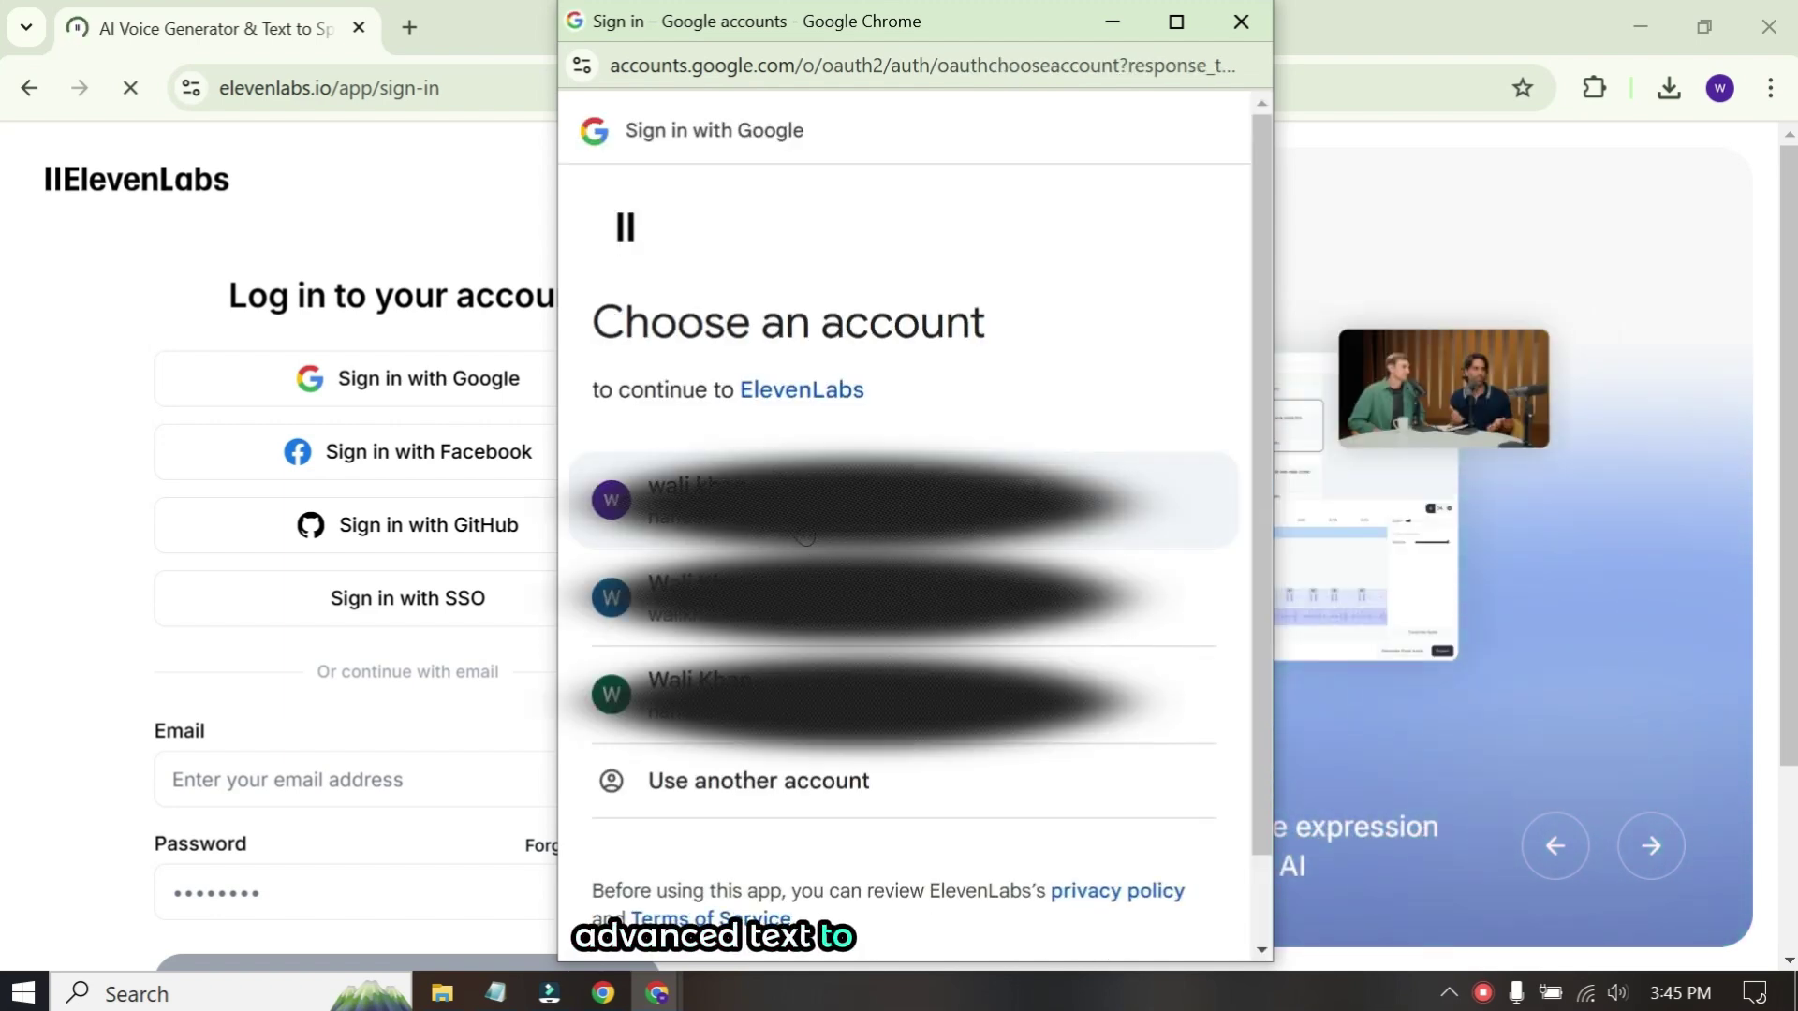
pyautogui.click(805, 537)
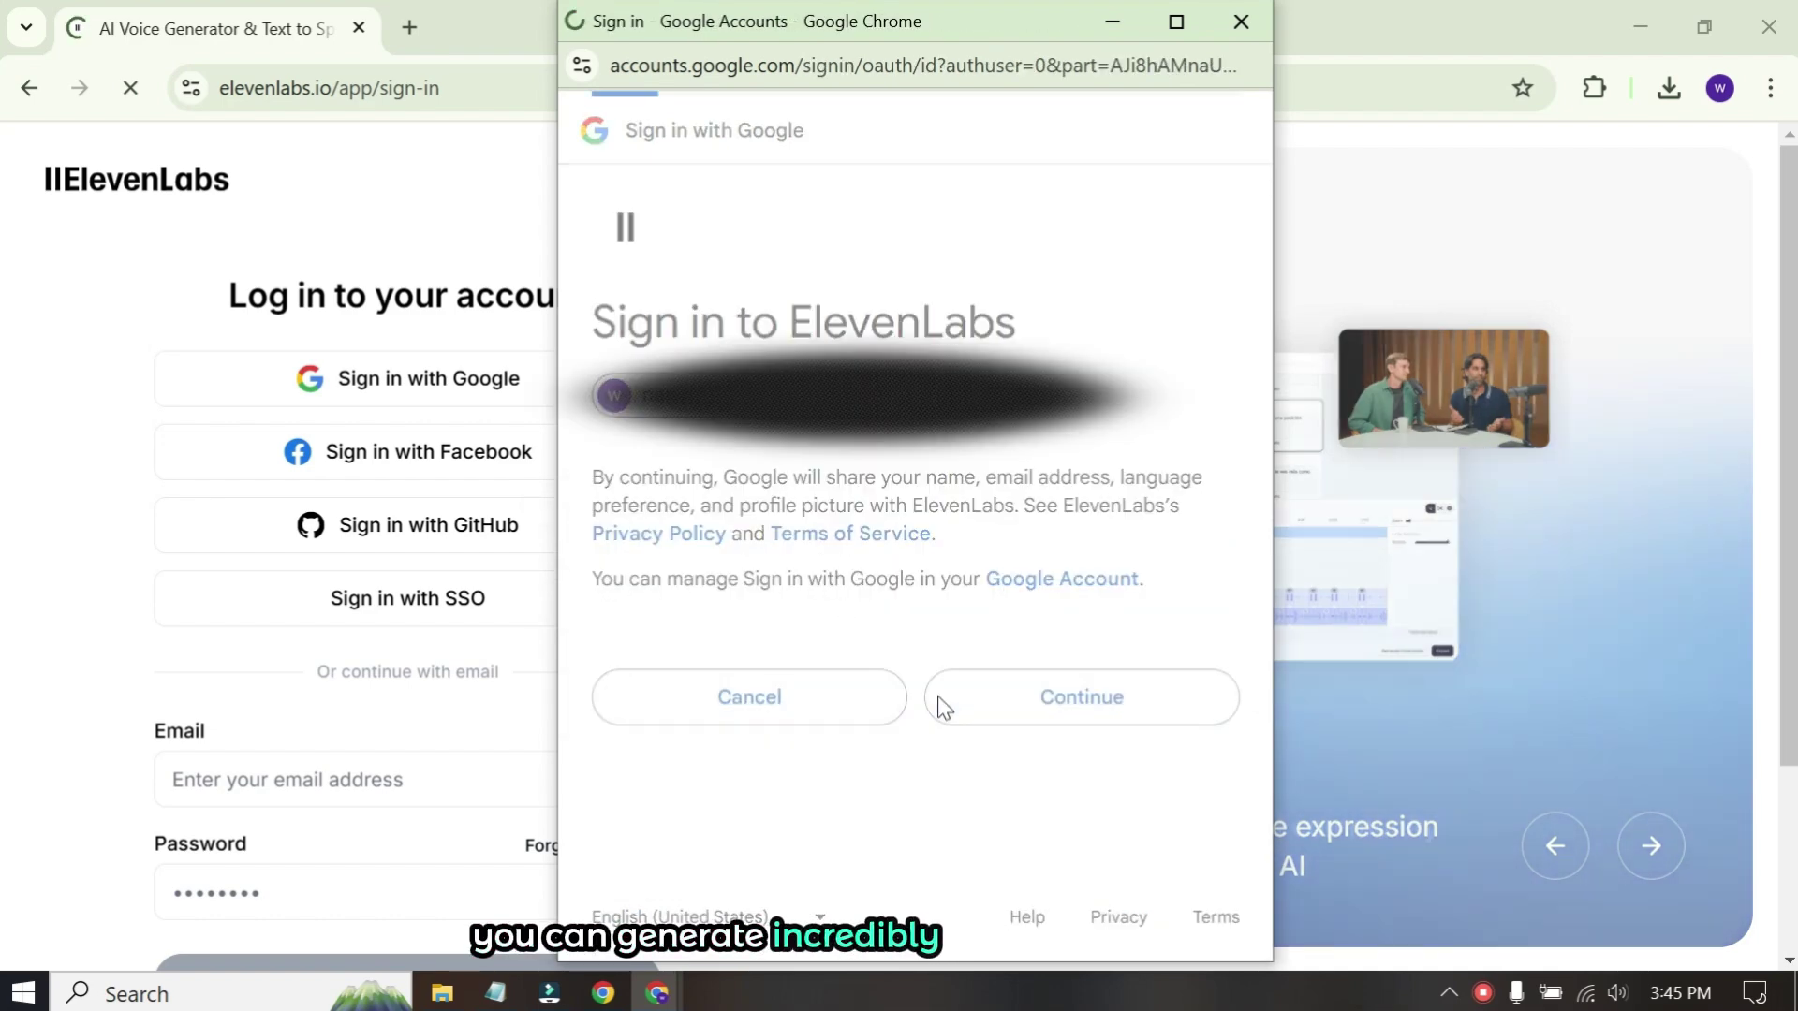
pyautogui.click(937, 696)
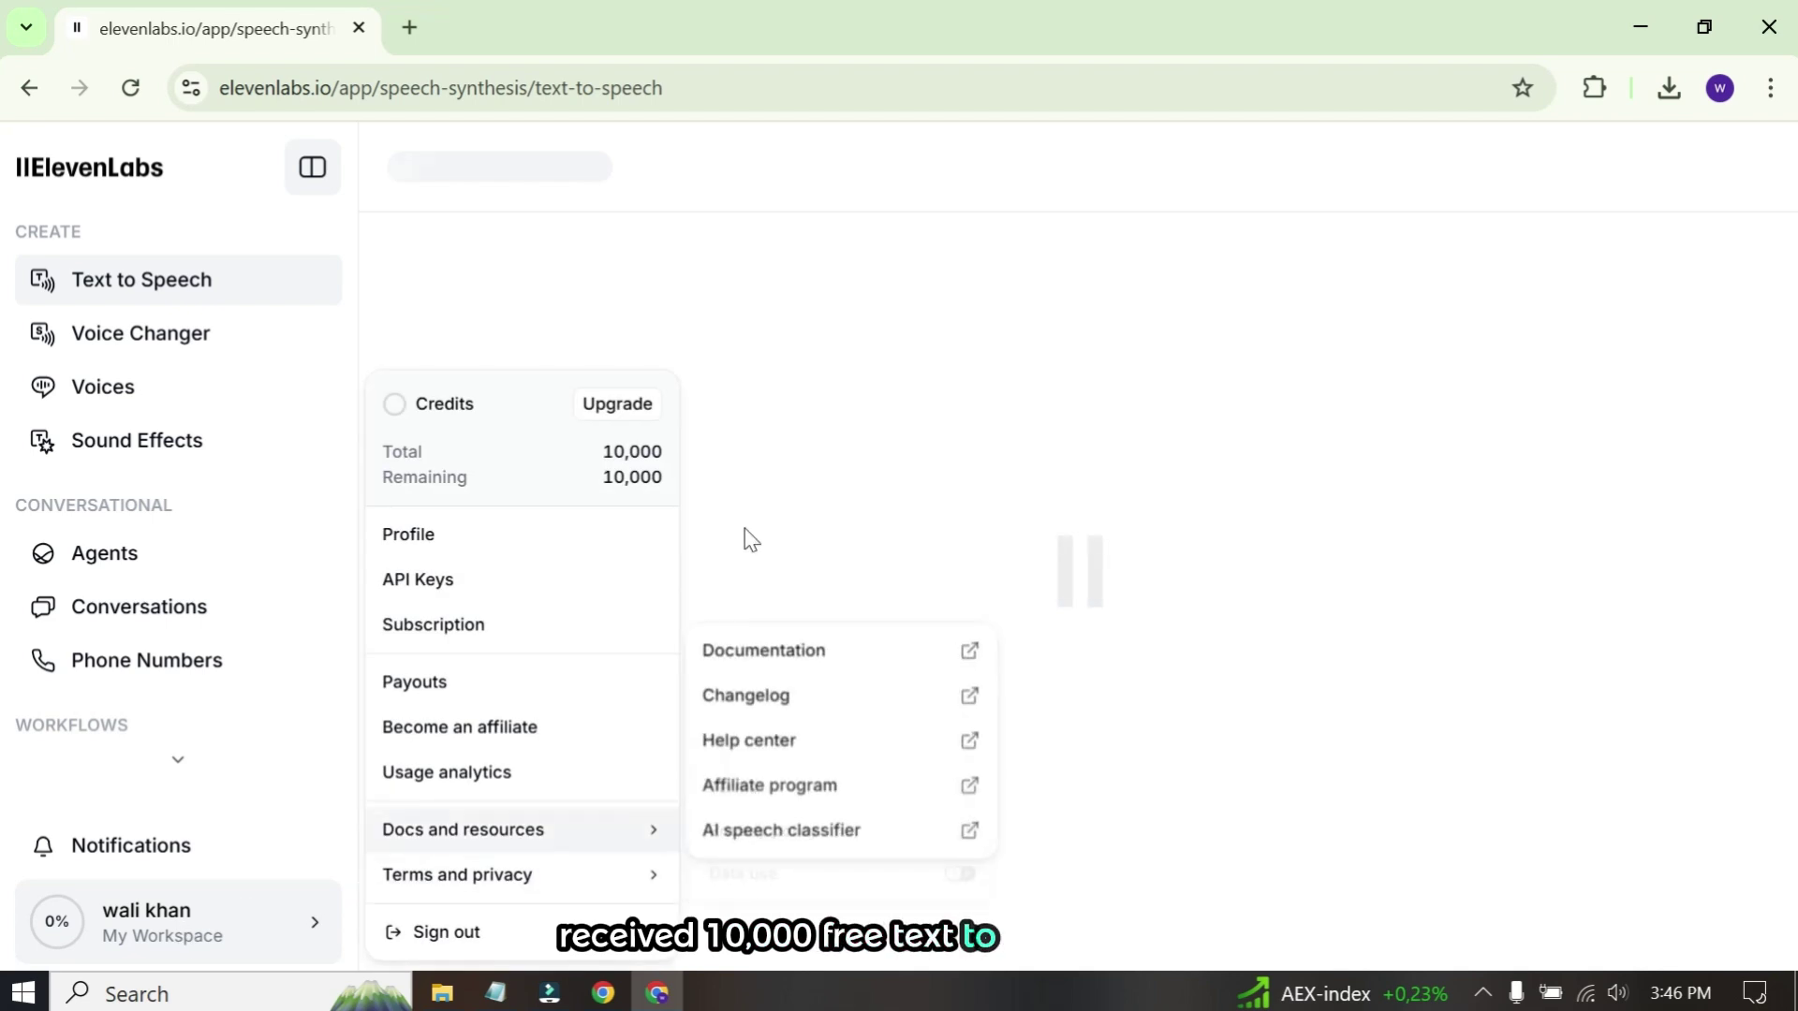
# Step: Review the 10,000 total and remaining credits, then go to the Voices section
pyautogui.moveTo(670, 403); pyautogui.dragTo(814, 443)
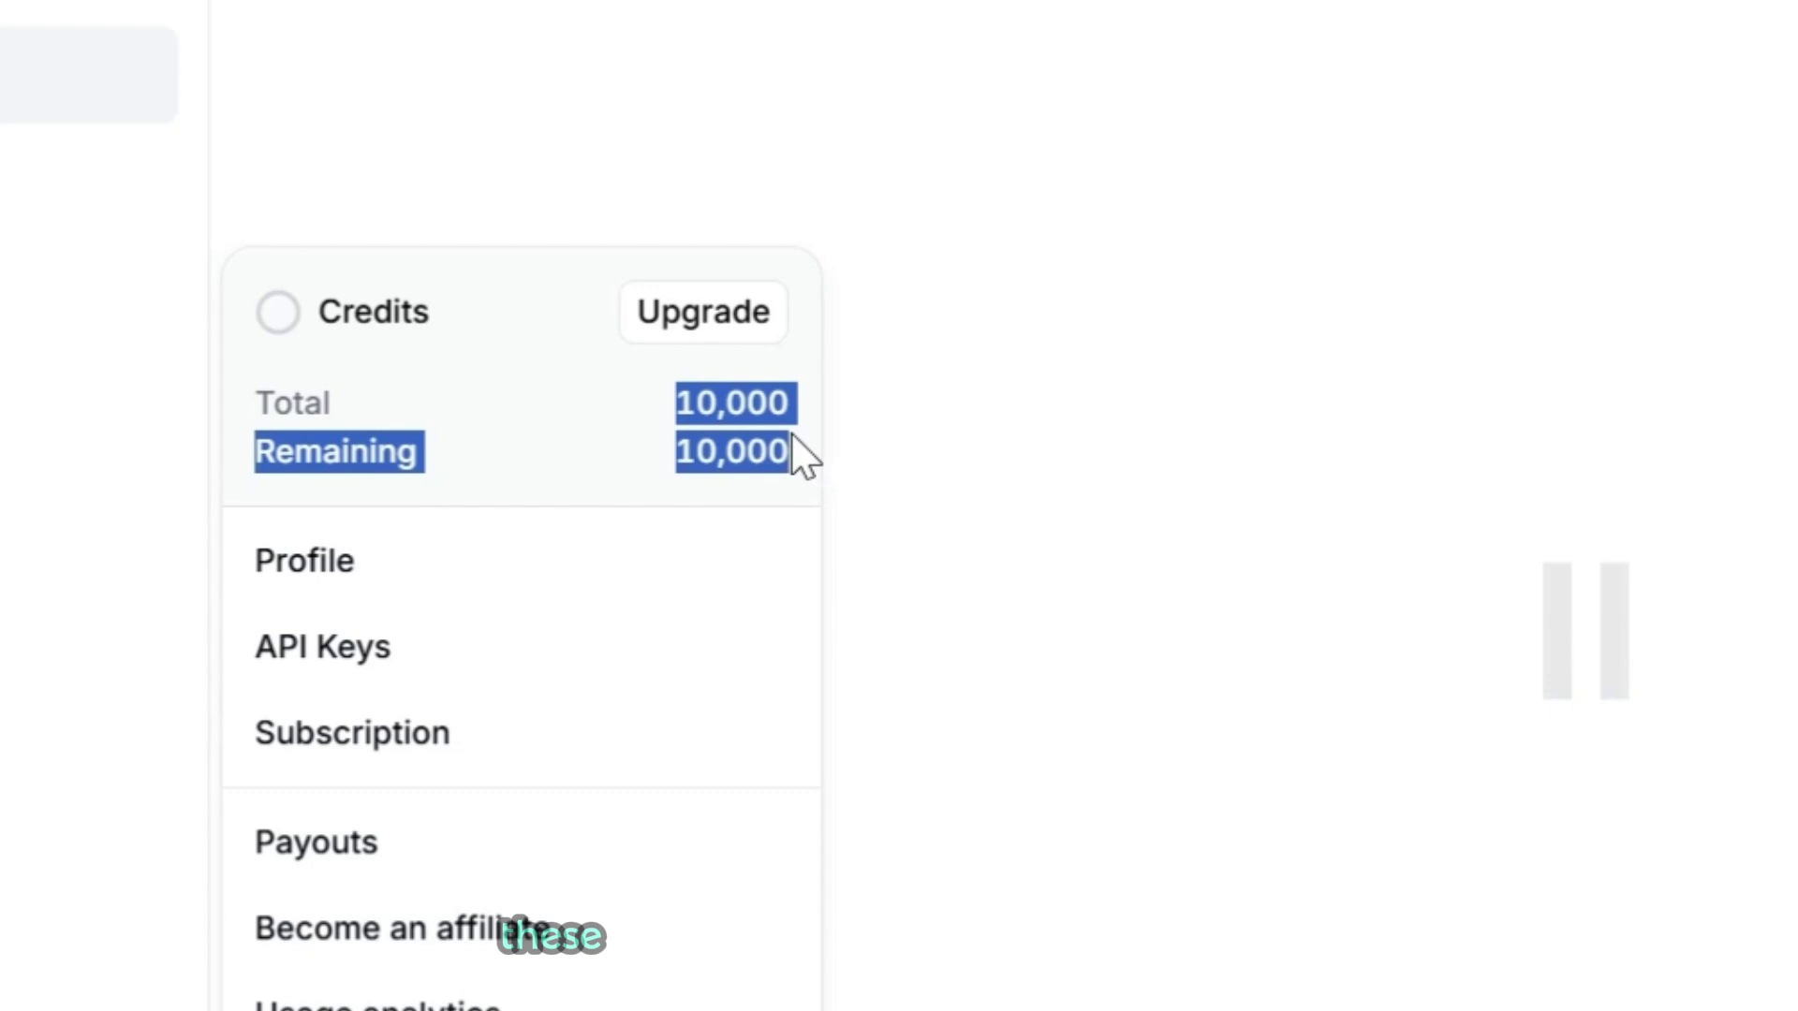
pyautogui.click(796, 453)
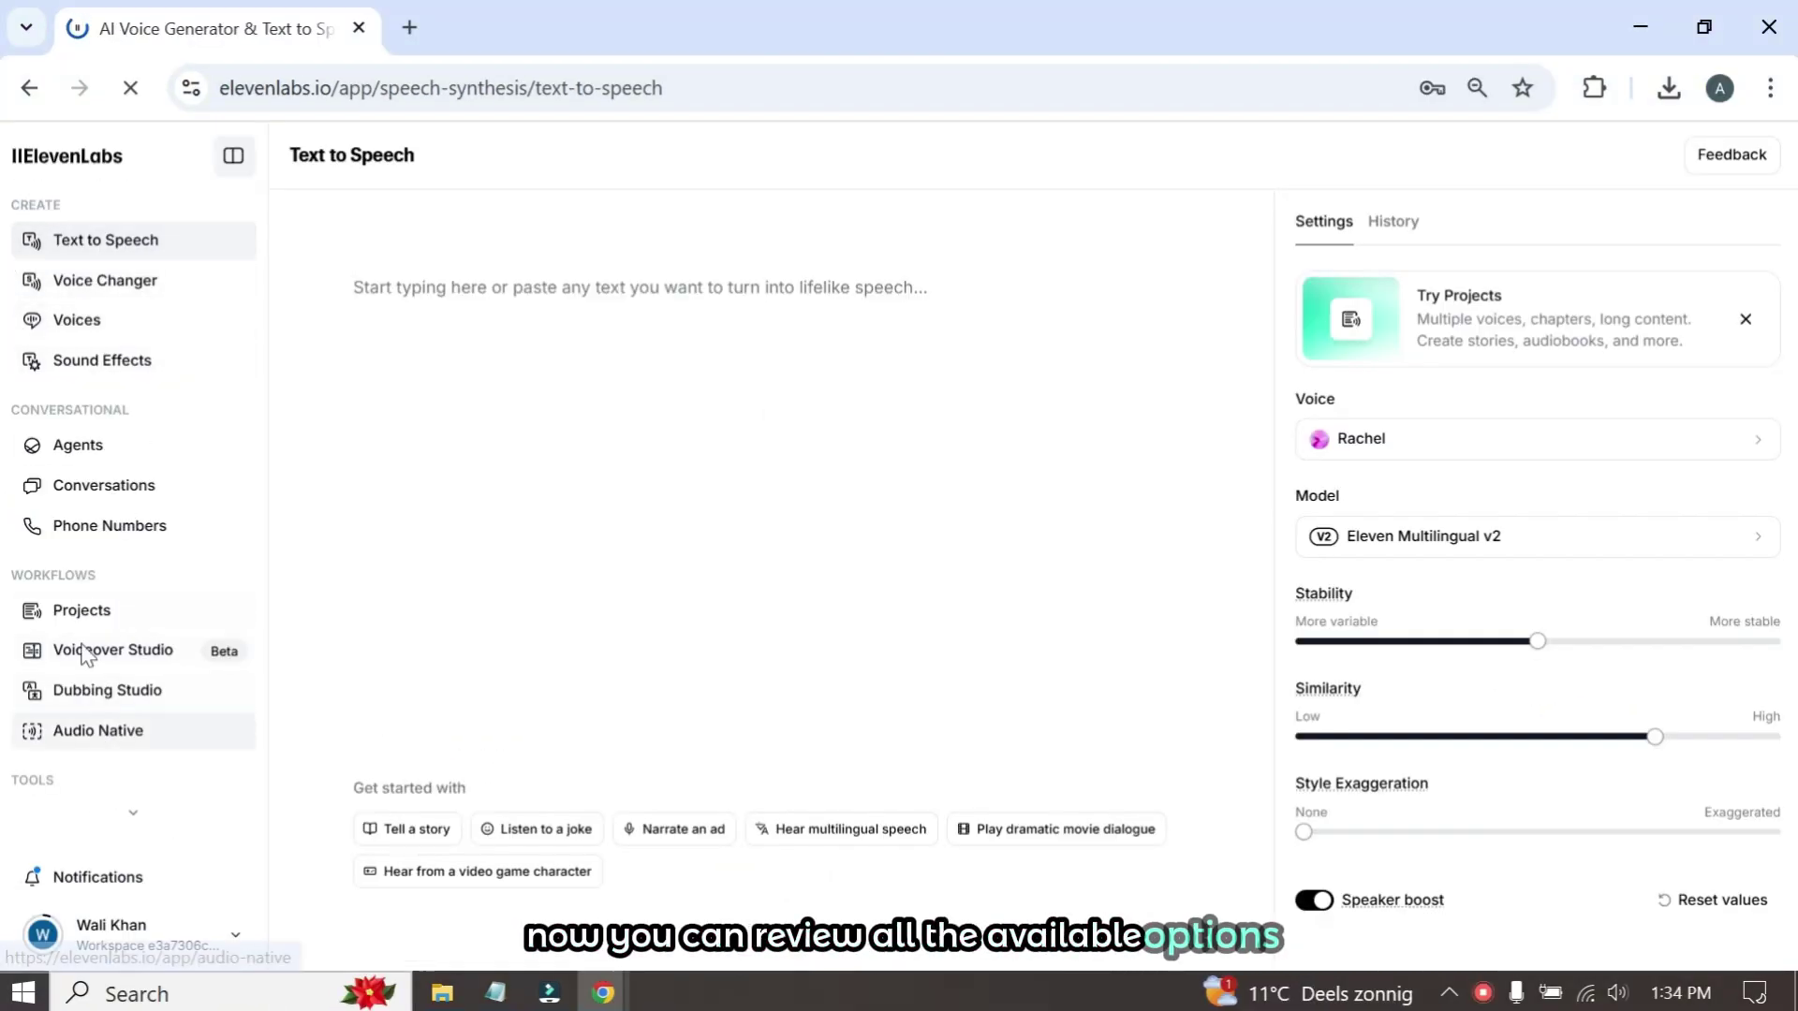
pyautogui.click(106, 325)
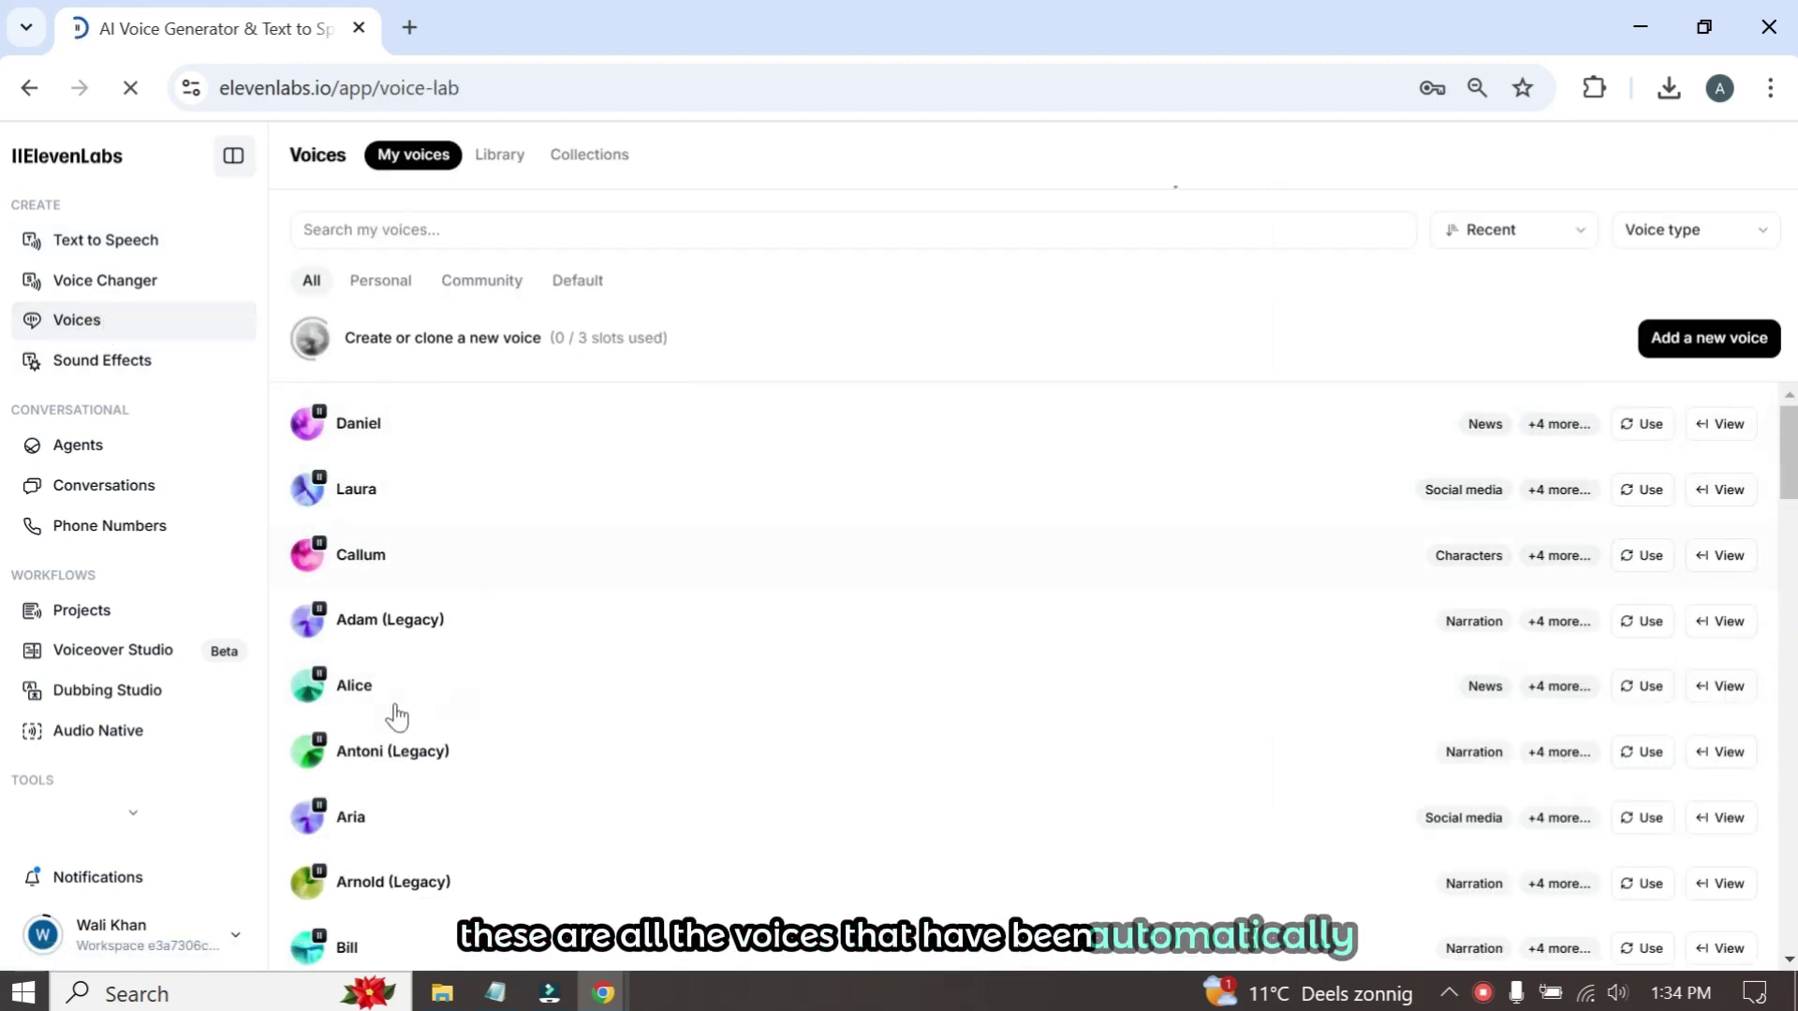
# Step: Look over My voices and switch to the shared Voice Library
pyautogui.scroll(-3, 609, 590)
pyautogui.scroll(-14, 646, 599)
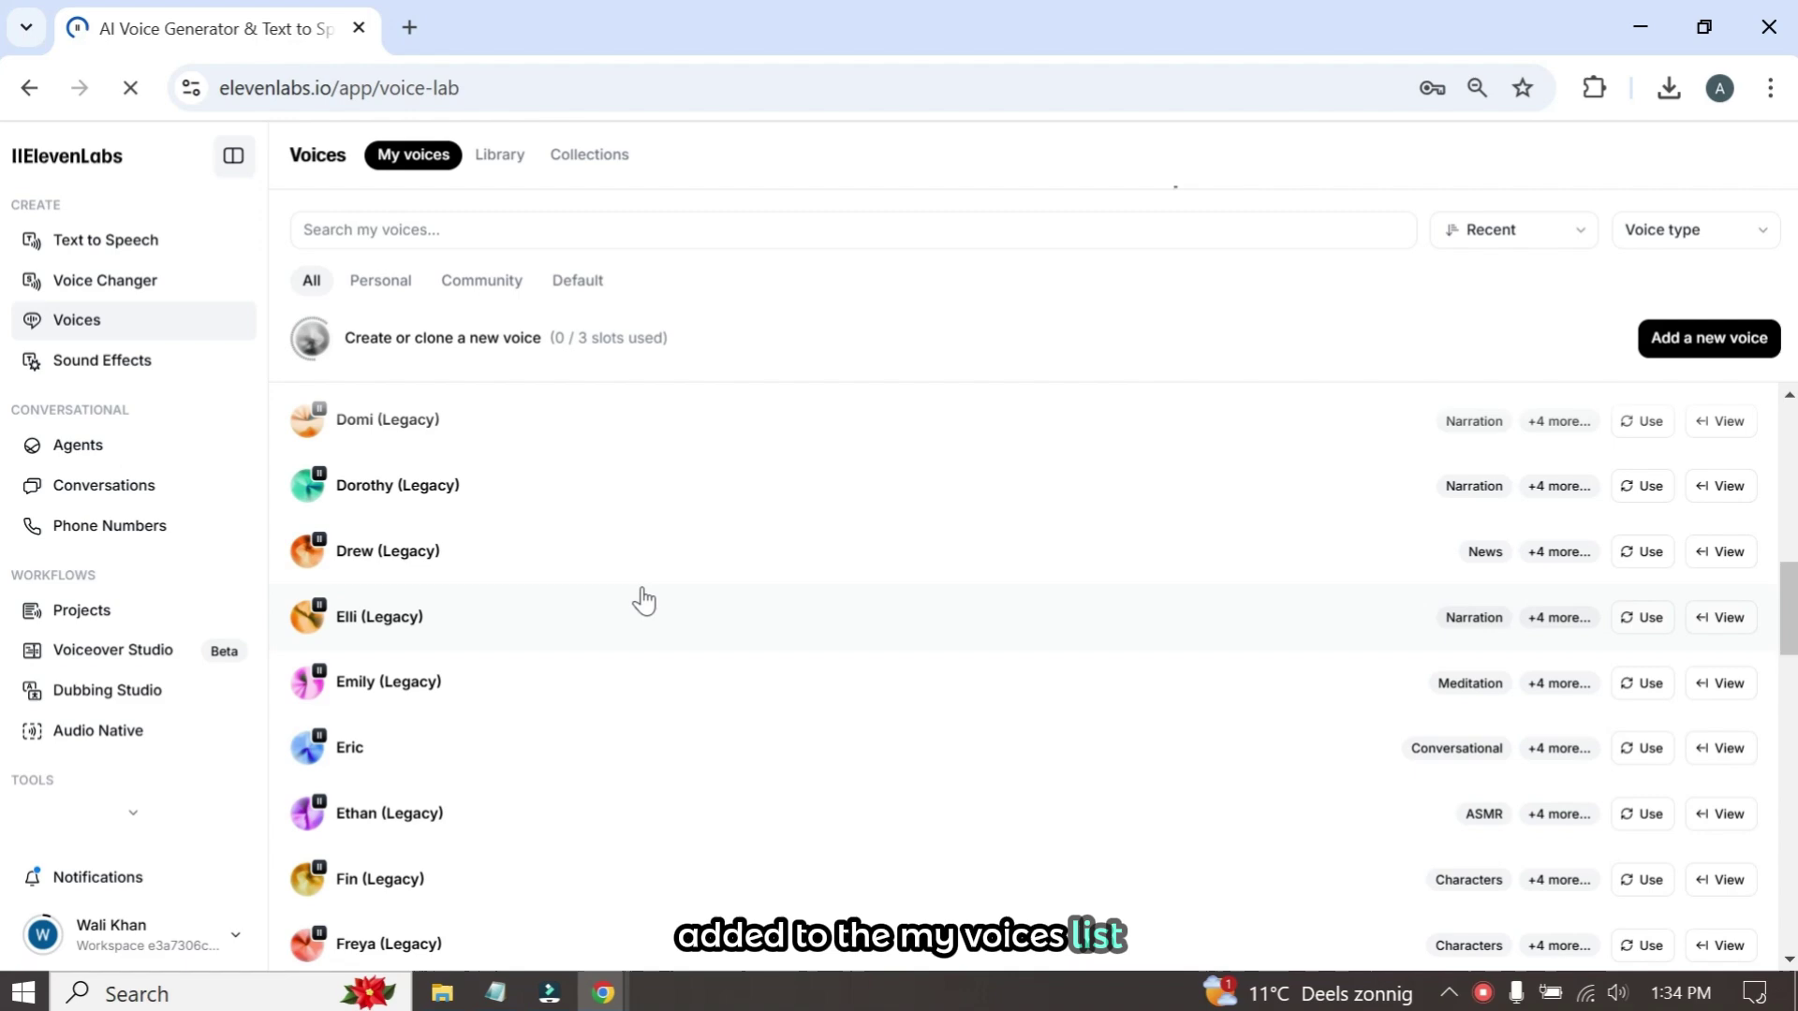
pyautogui.scroll(15, 468, 642)
pyautogui.scroll(2, 482, 639)
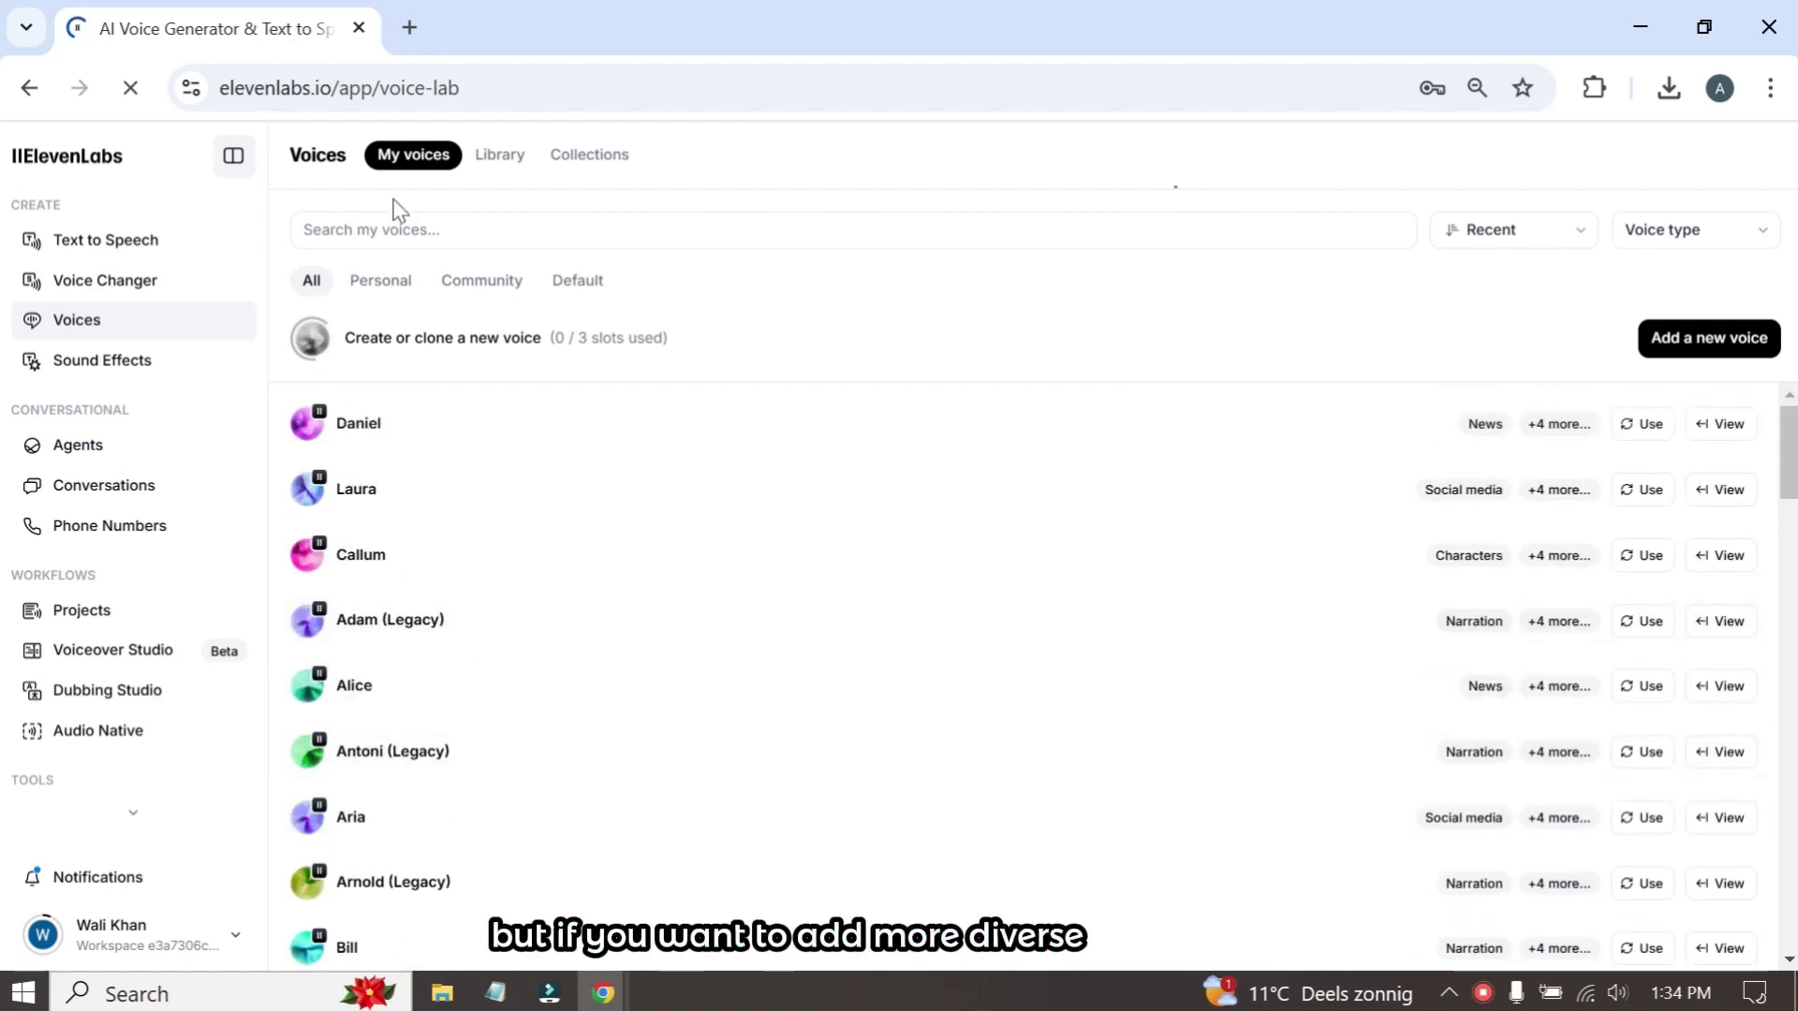
pyautogui.click(501, 157)
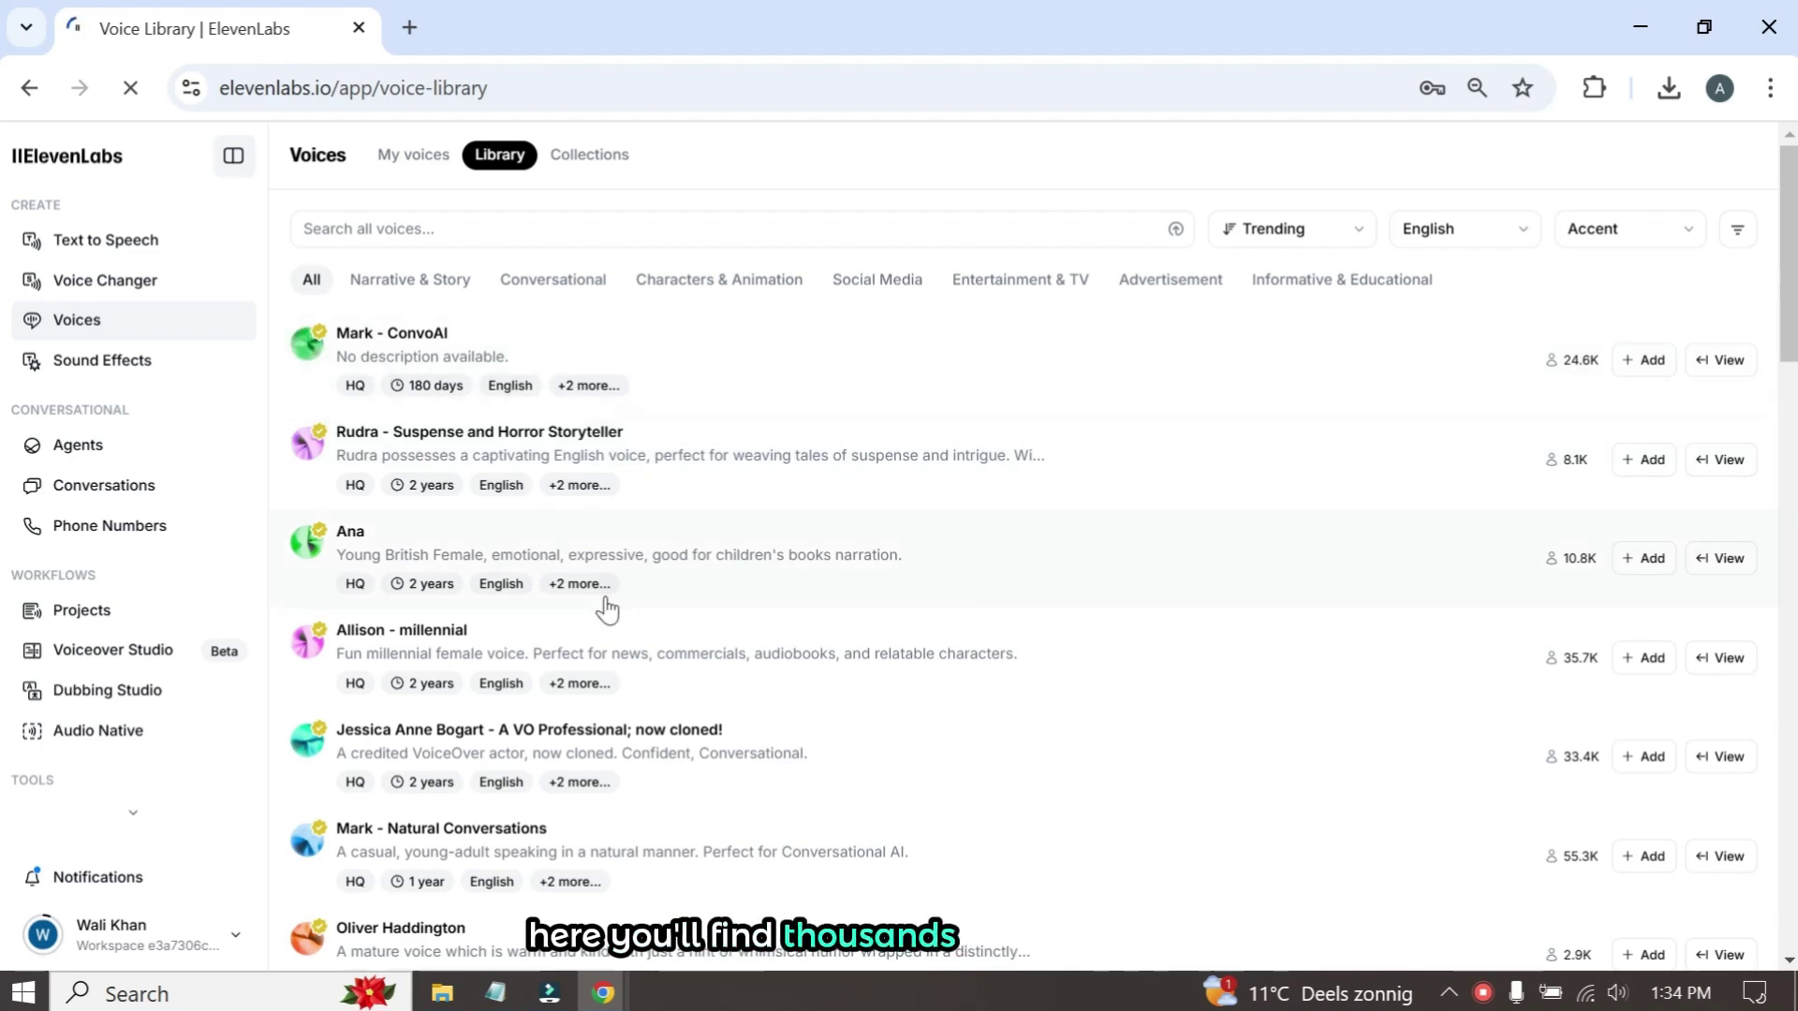
# Step: Check the language and accent filters, then add the Soothing Narrator voice
pyautogui.scroll(-10, 607, 610)
pyautogui.click(1517, 234)
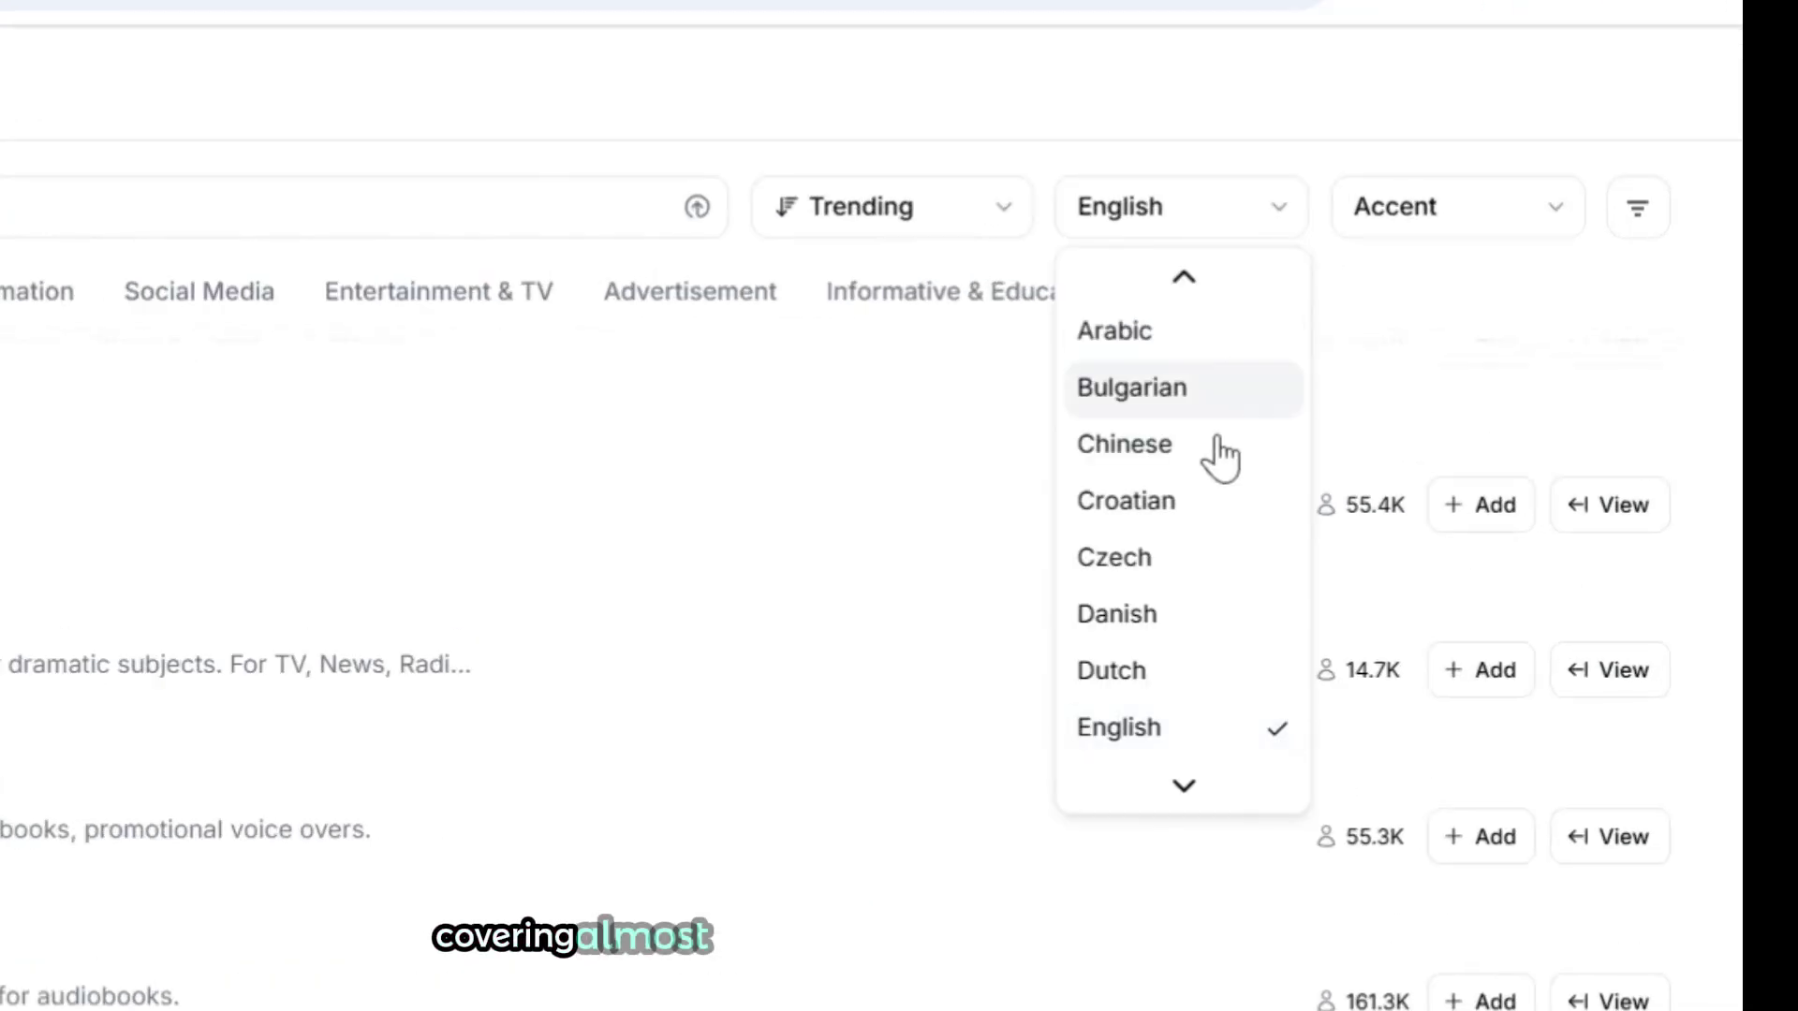
pyautogui.scroll(-10, 1171, 477)
pyautogui.click(1442, 229)
pyautogui.click(1476, 234)
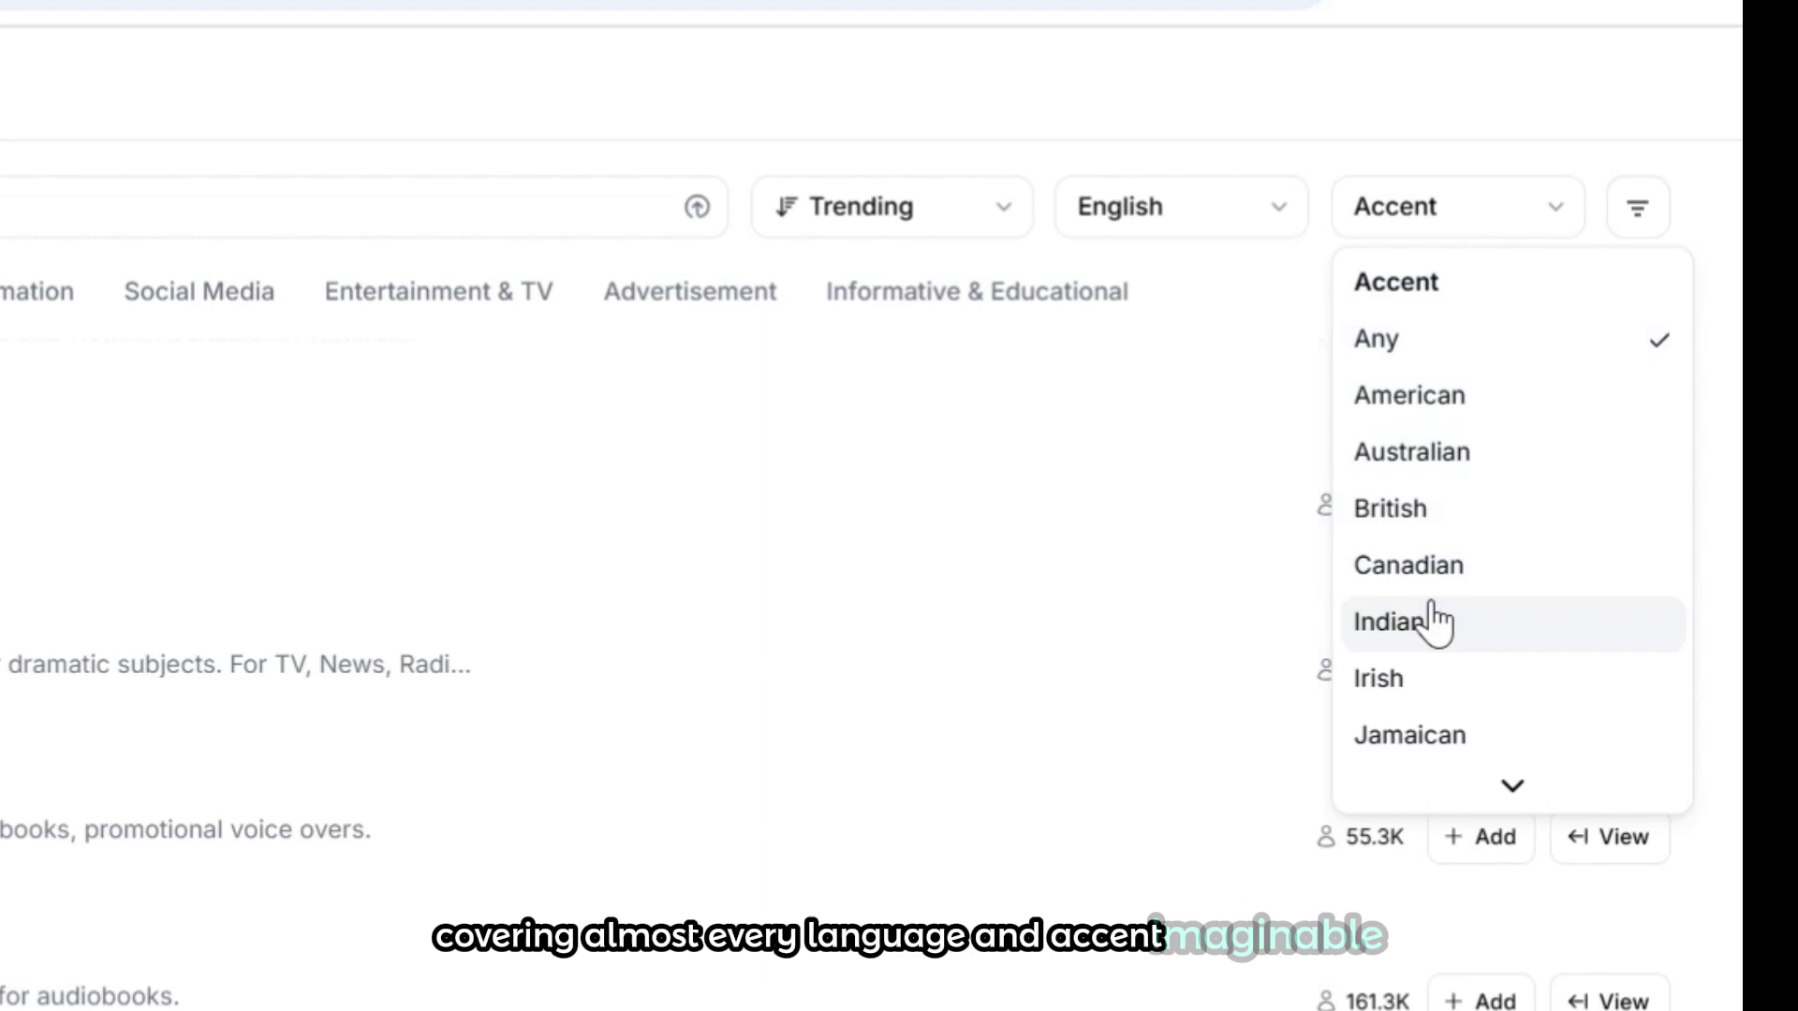
pyautogui.click(465, 263)
pyautogui.scroll(-3, 649, 637)
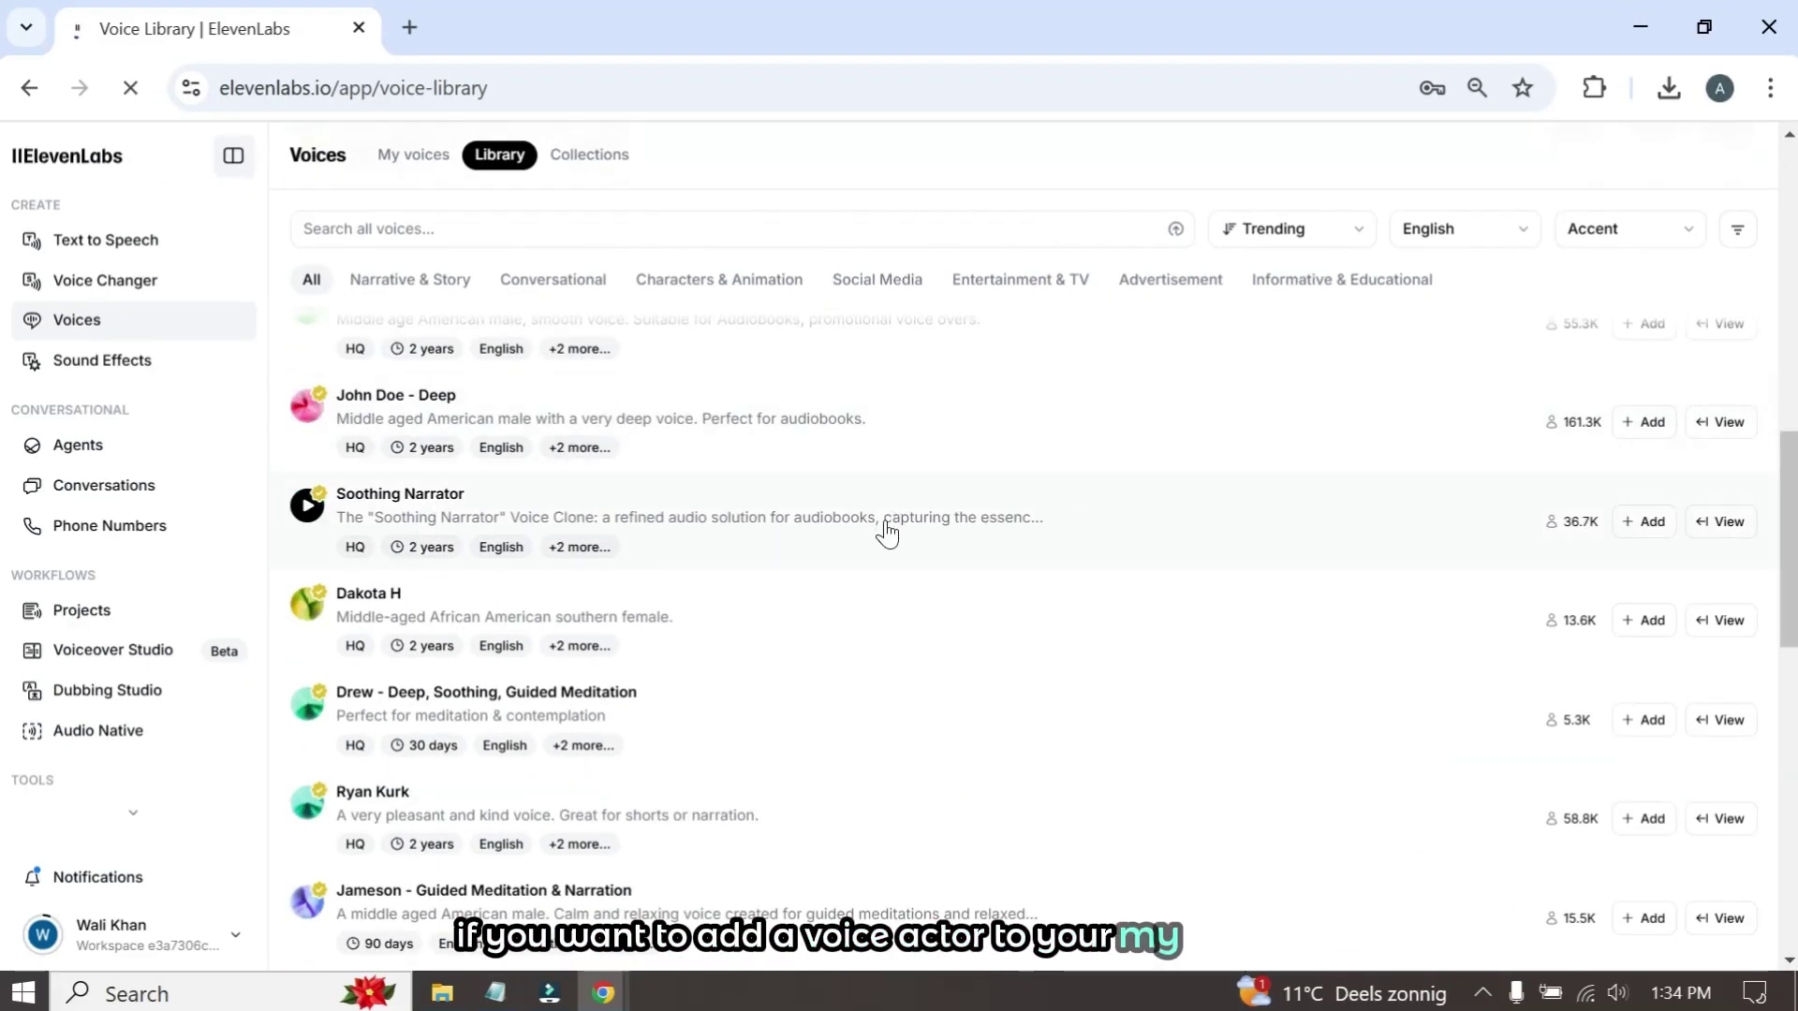
pyautogui.click(1636, 515)
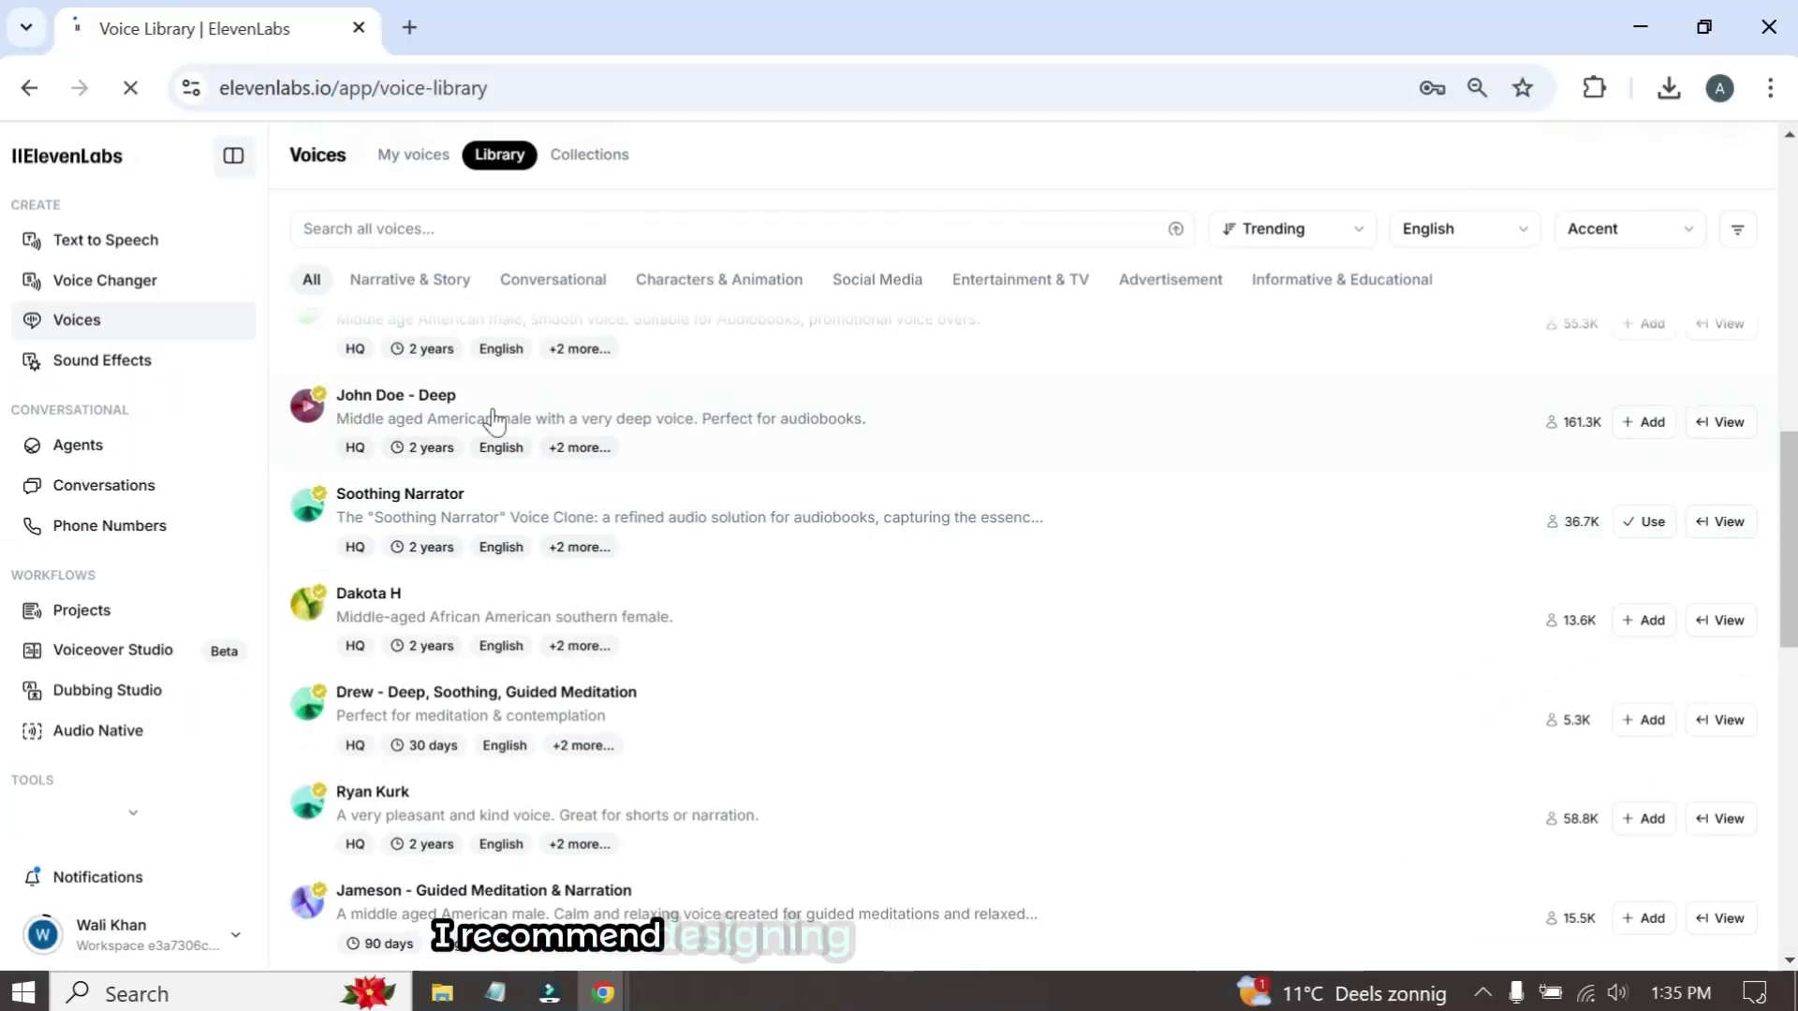
pyautogui.scroll(10, 646, 459)
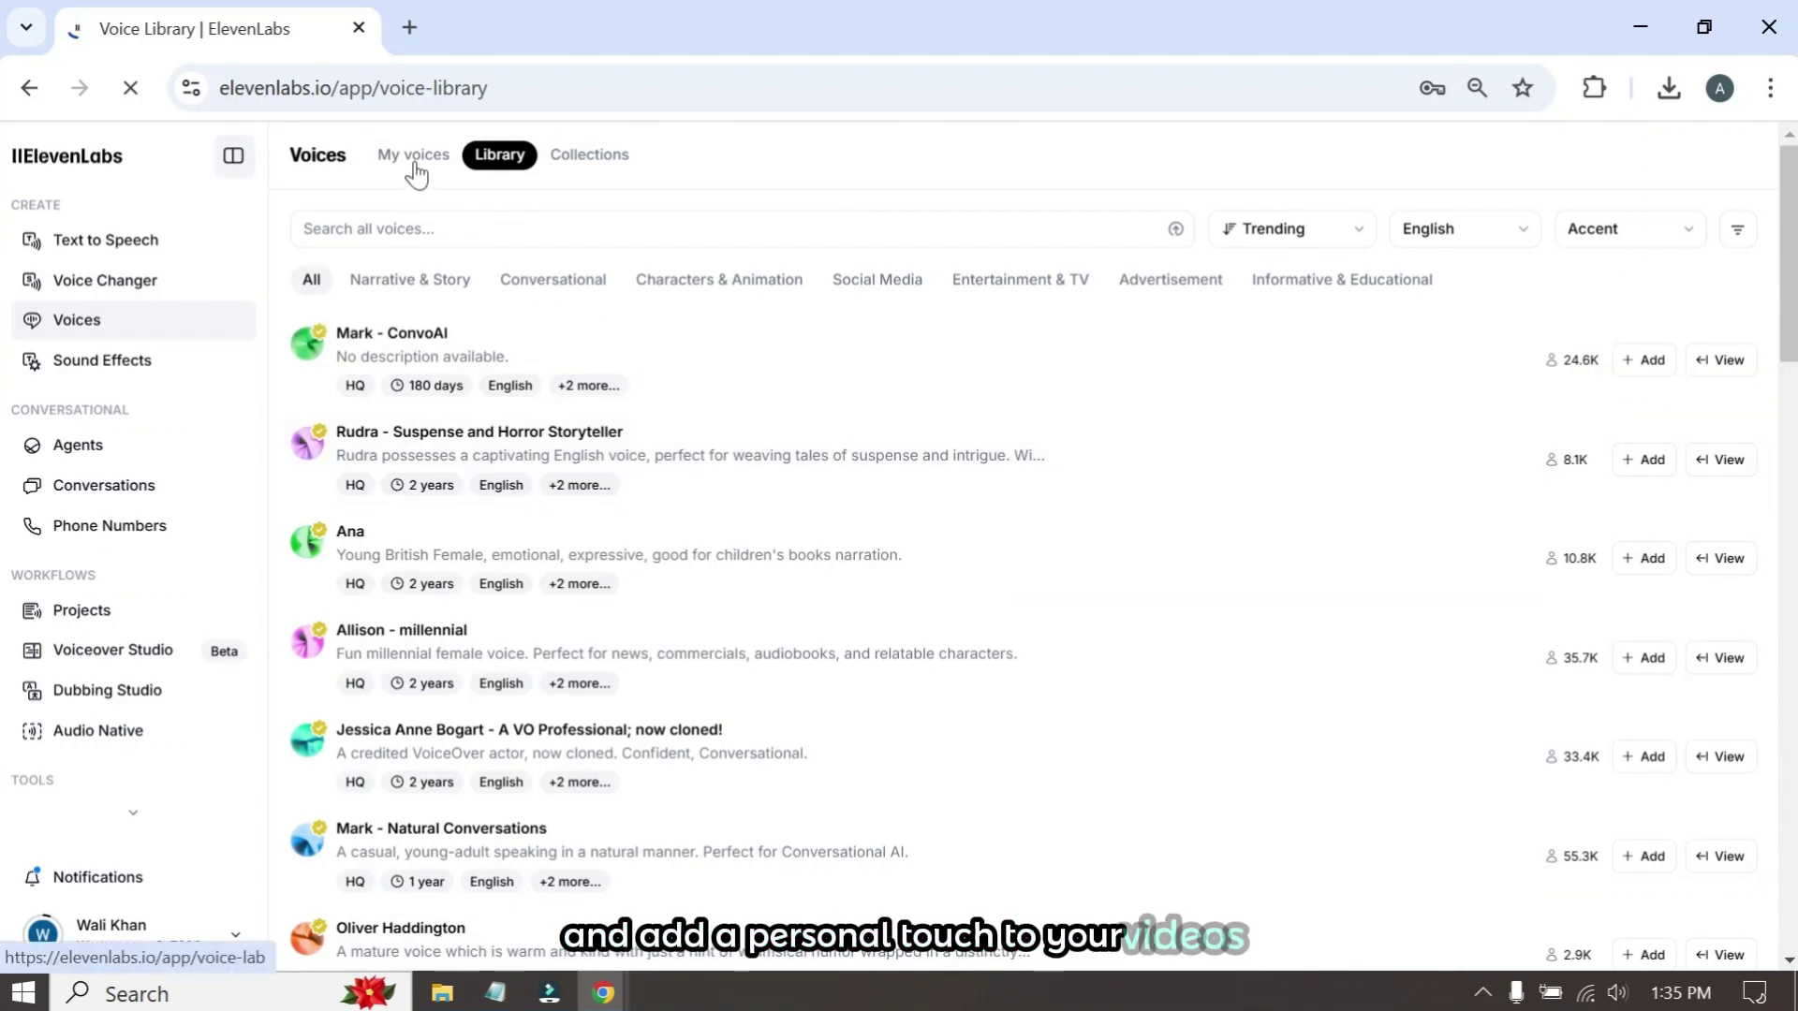
# Step: Start a new voice with Voice Design and review its raspy, deep old British male prompt
pyautogui.click(414, 163)
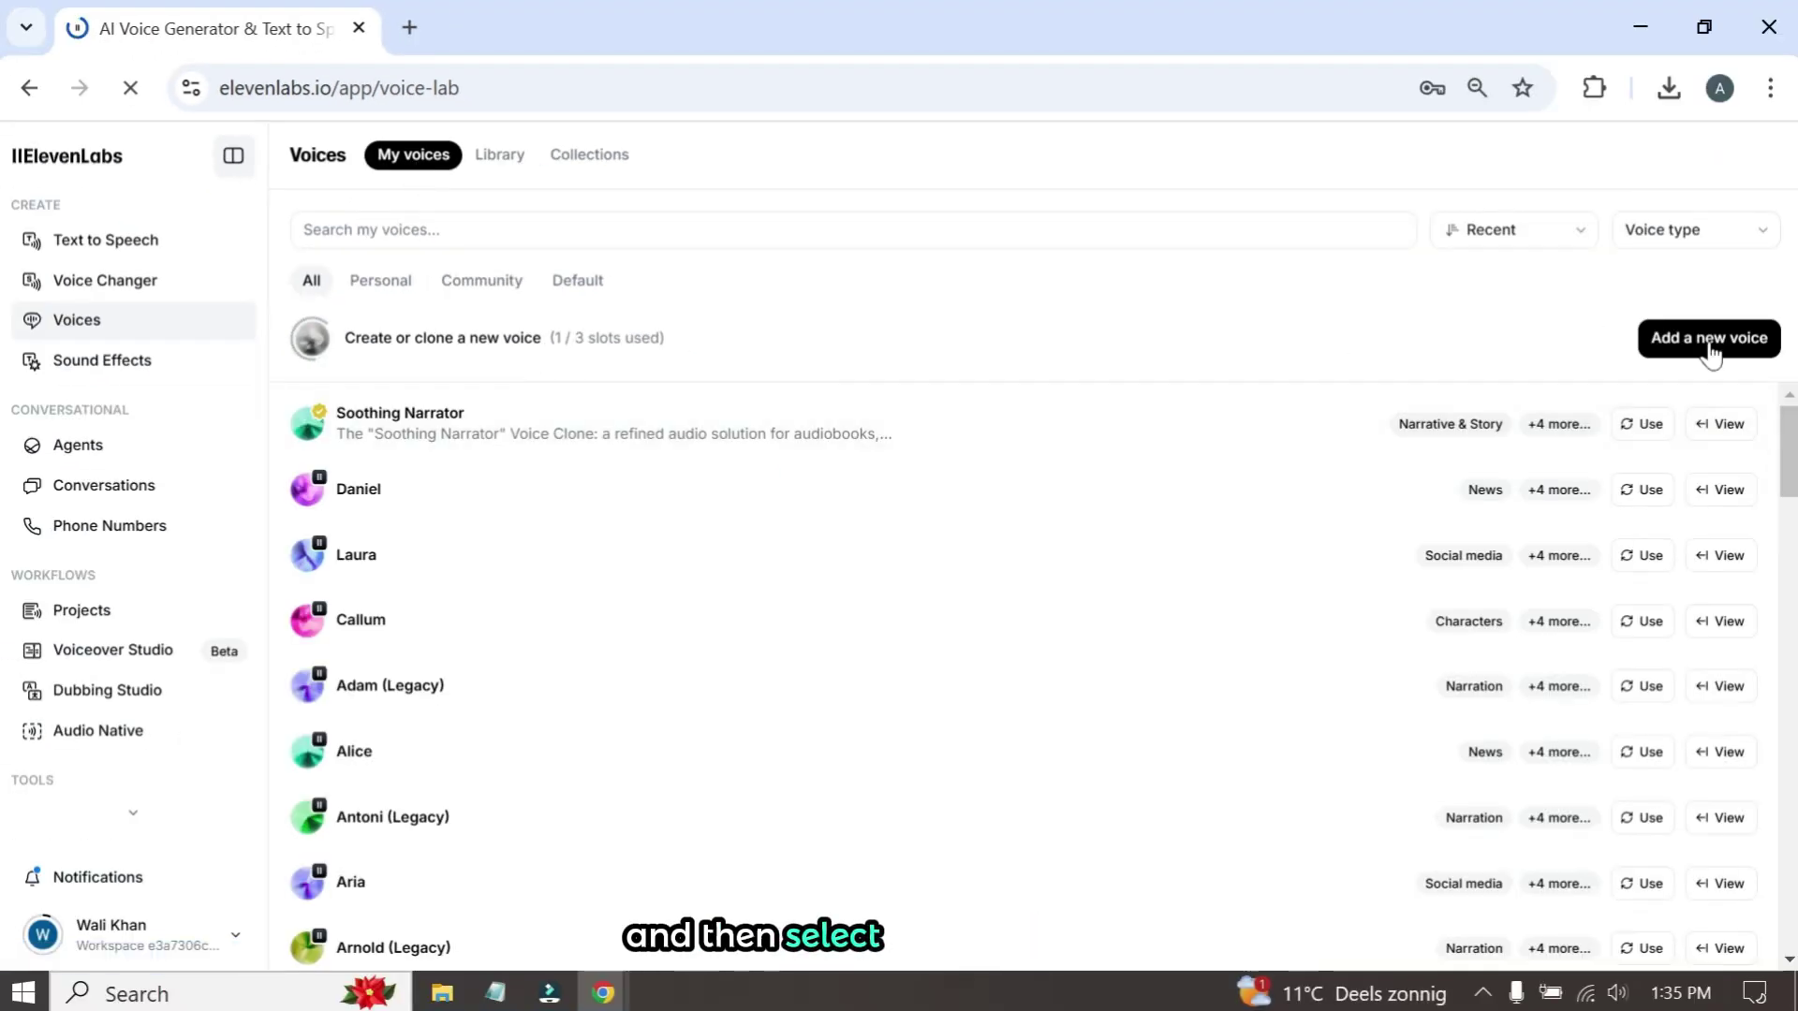
pyautogui.click(1728, 341)
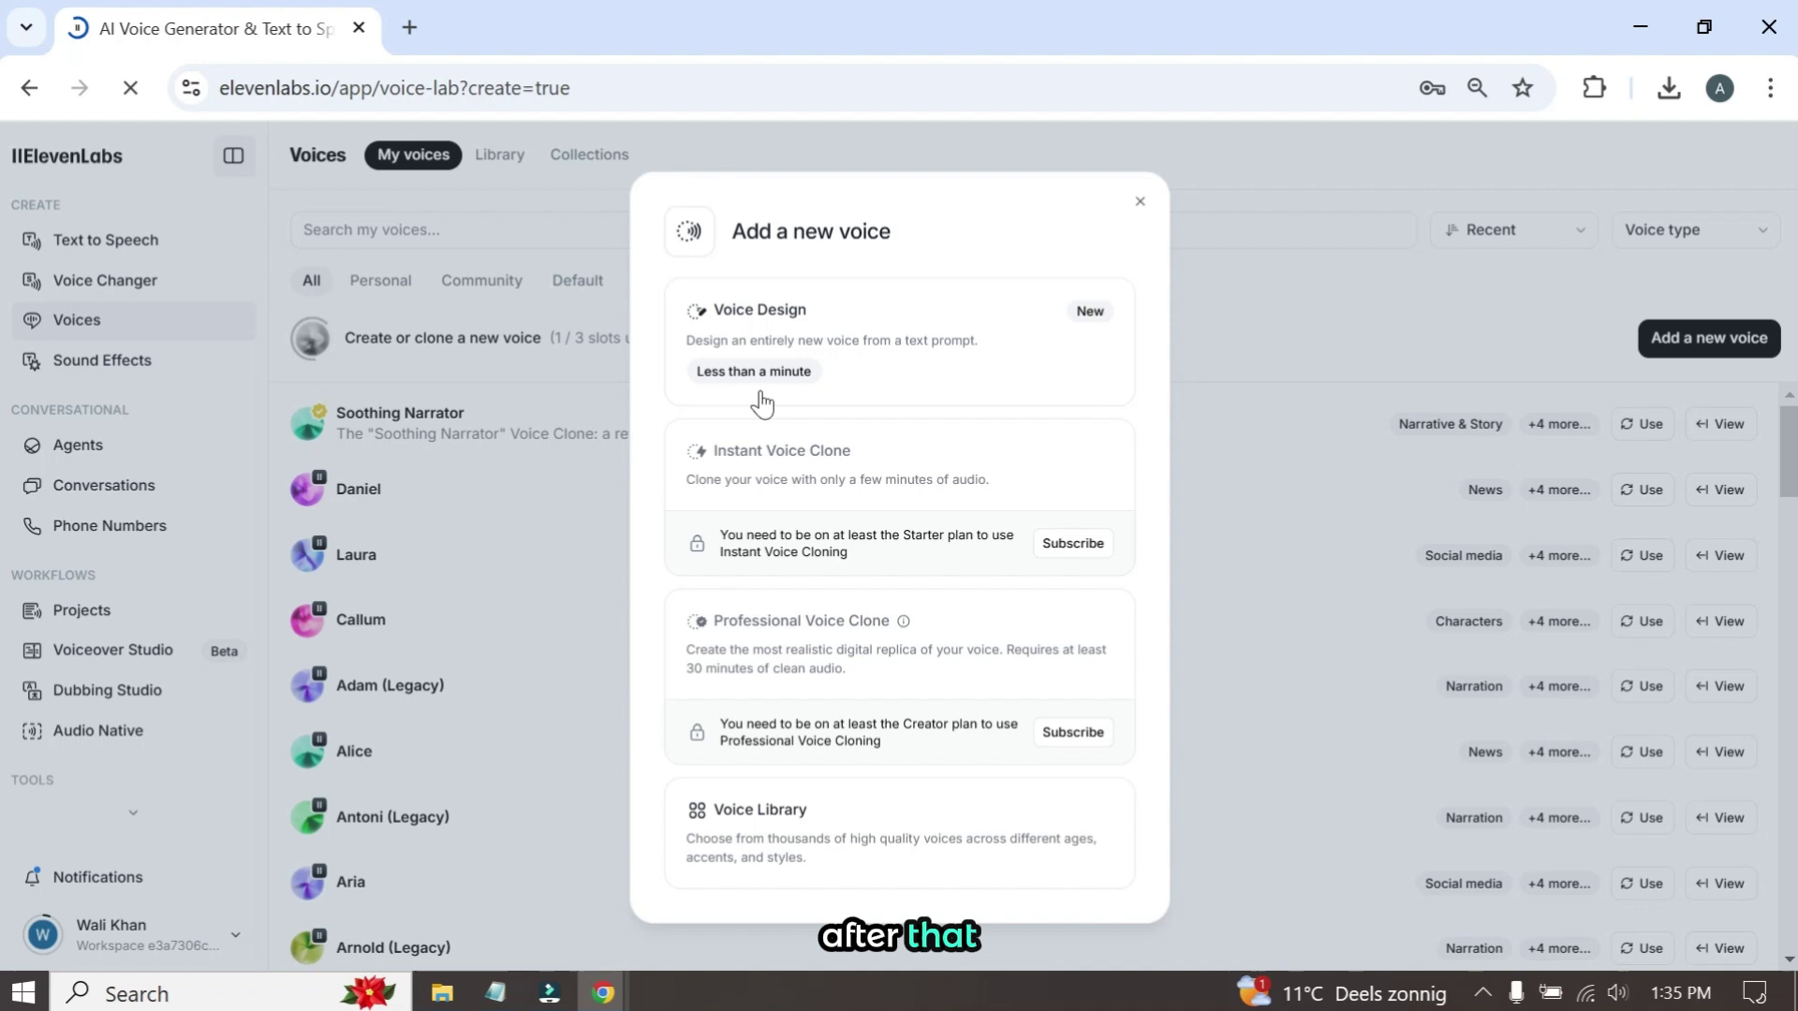
pyautogui.click(830, 324)
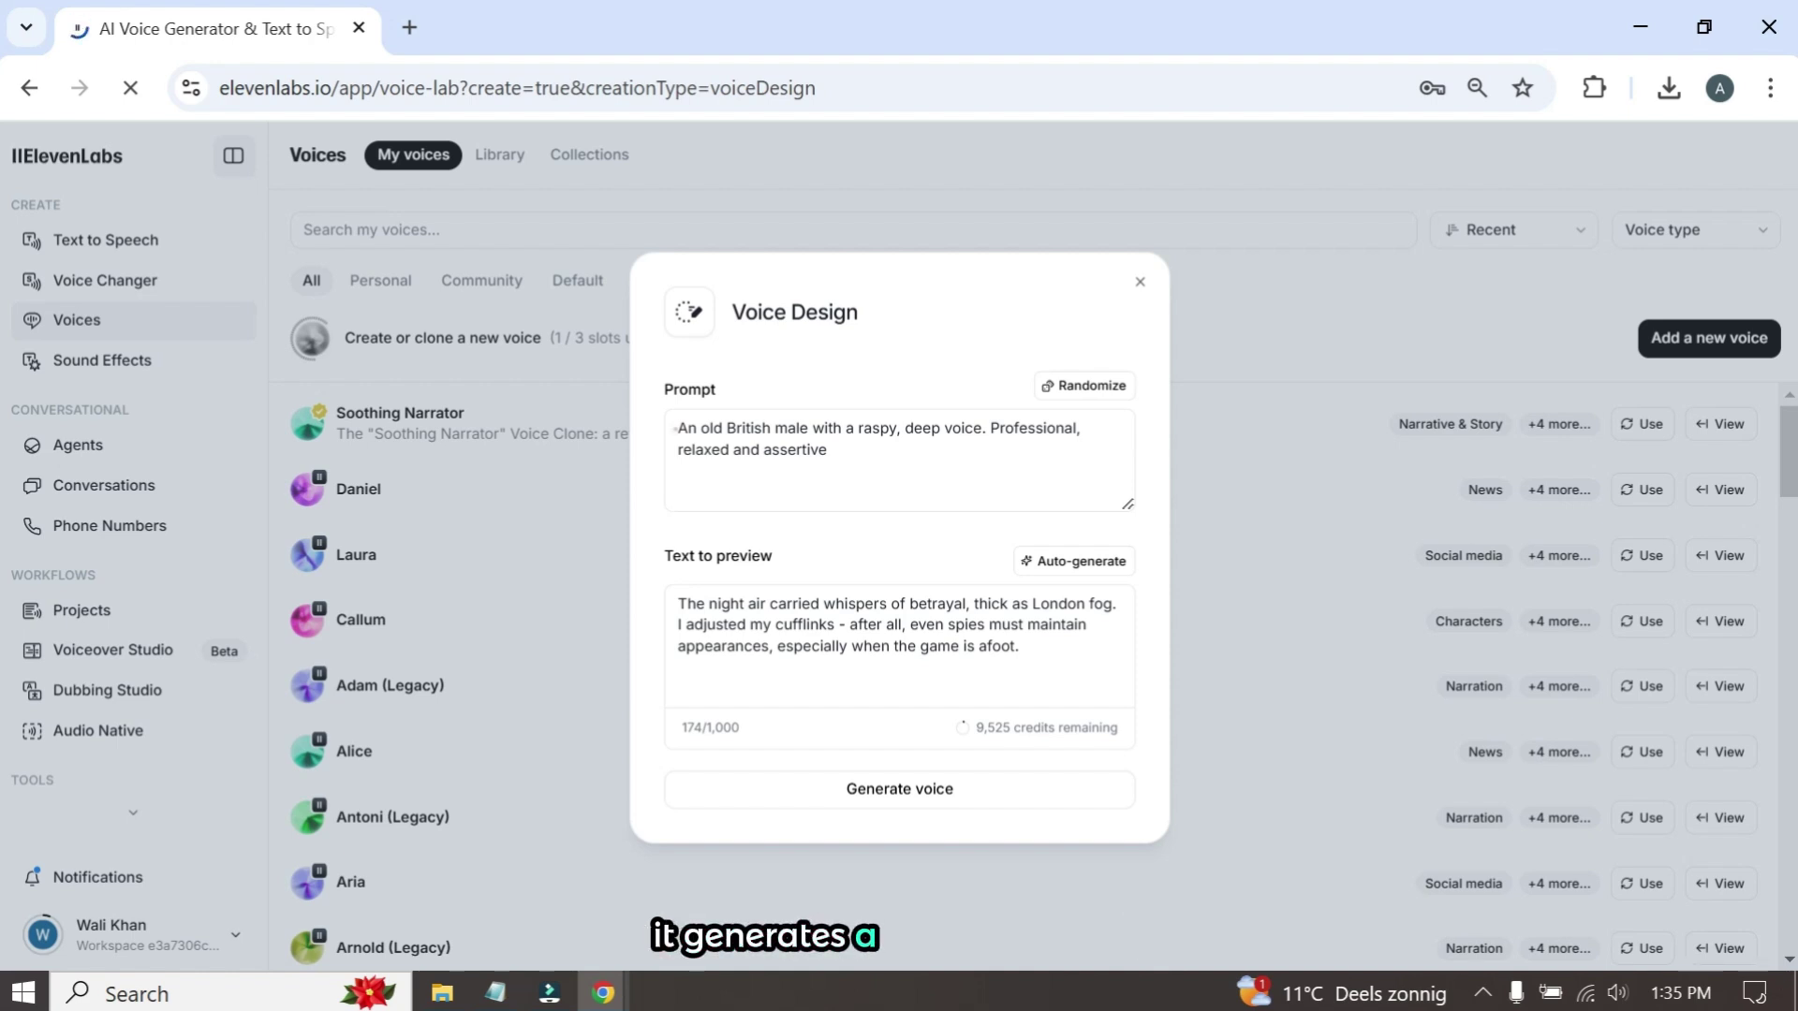
pyautogui.tripleClick(674, 429)
pyautogui.click(847, 470)
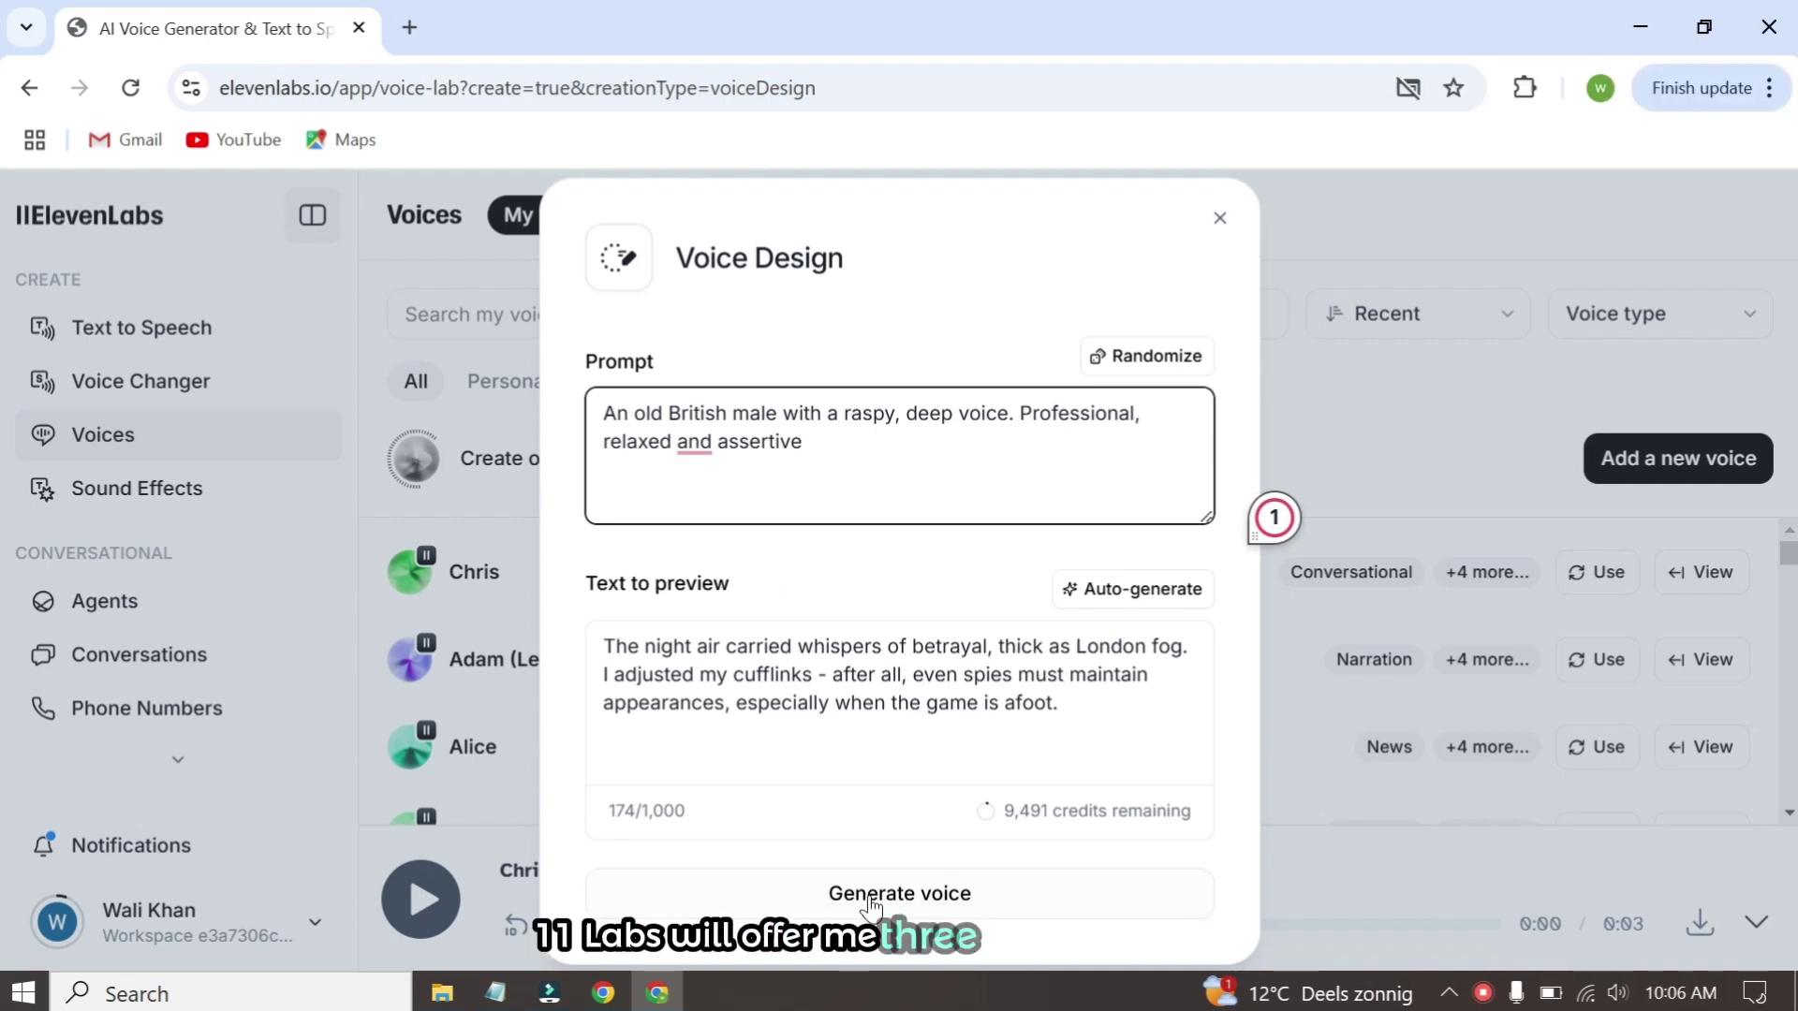
# Step: Generate voices from the British male prompt and preview Voice 2, Voice 3, then Voice 1
pyautogui.click(871, 899)
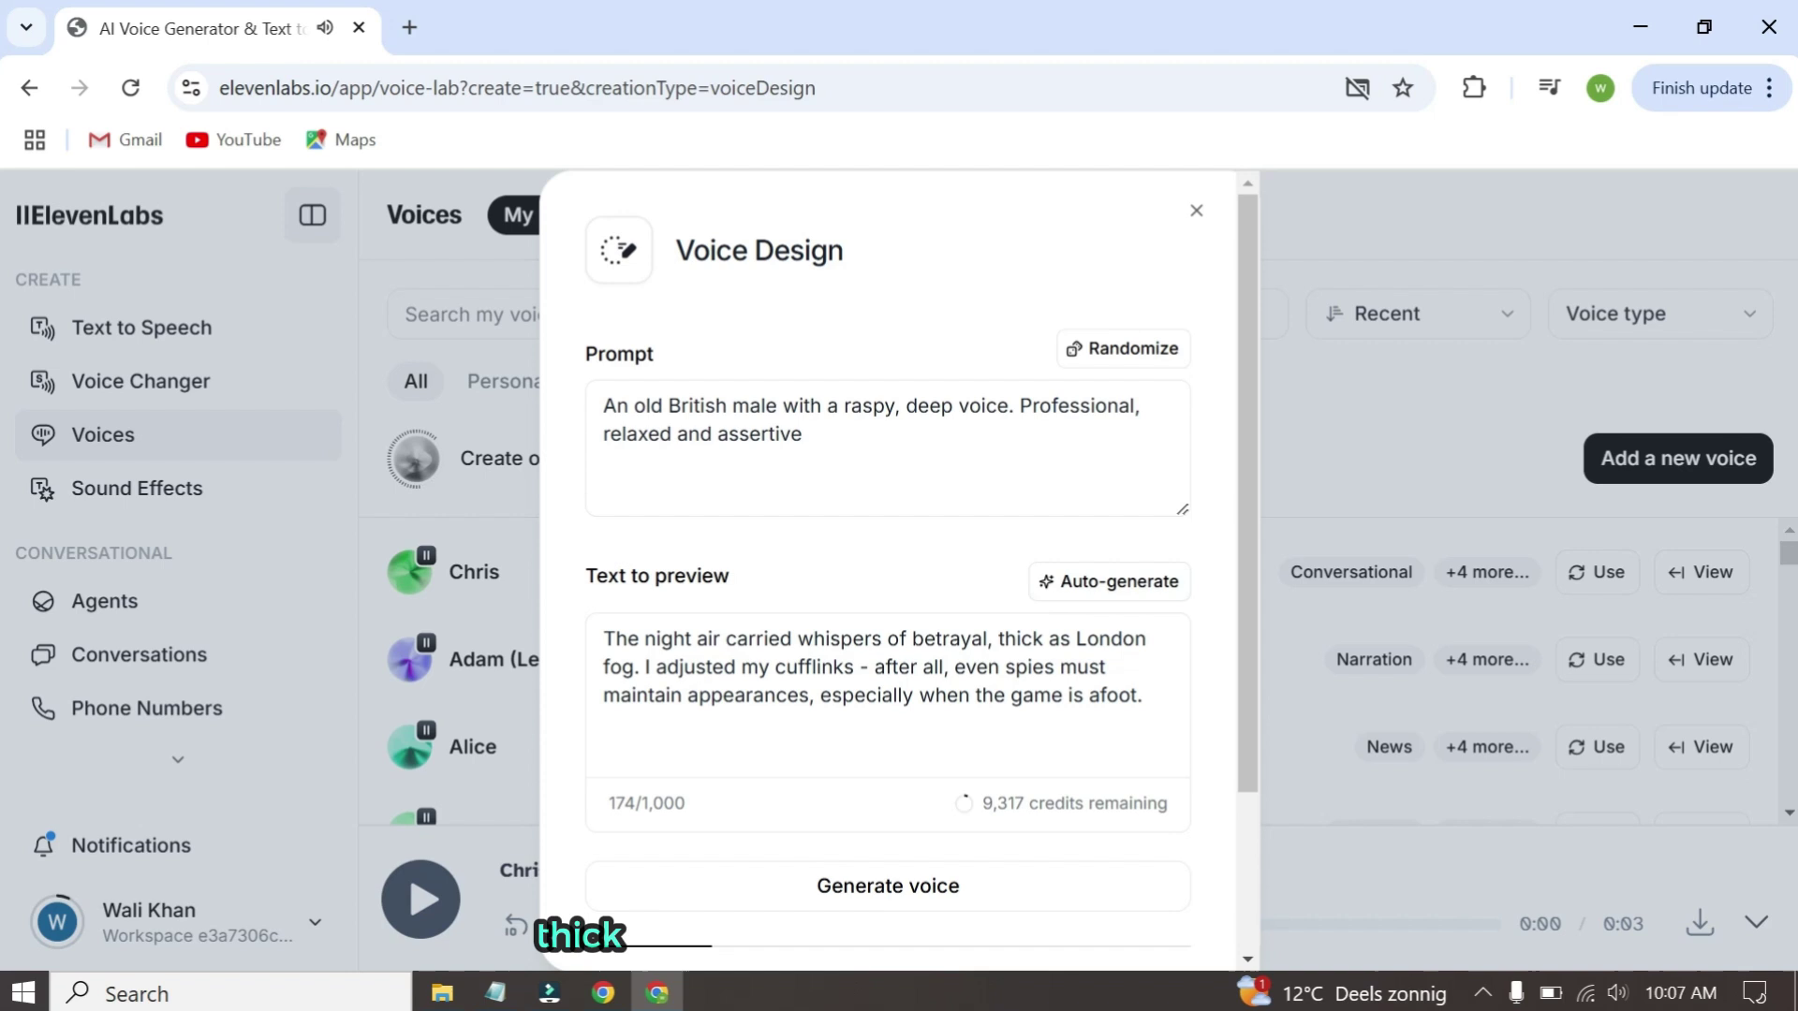
pyautogui.scroll(-2, 851, 705)
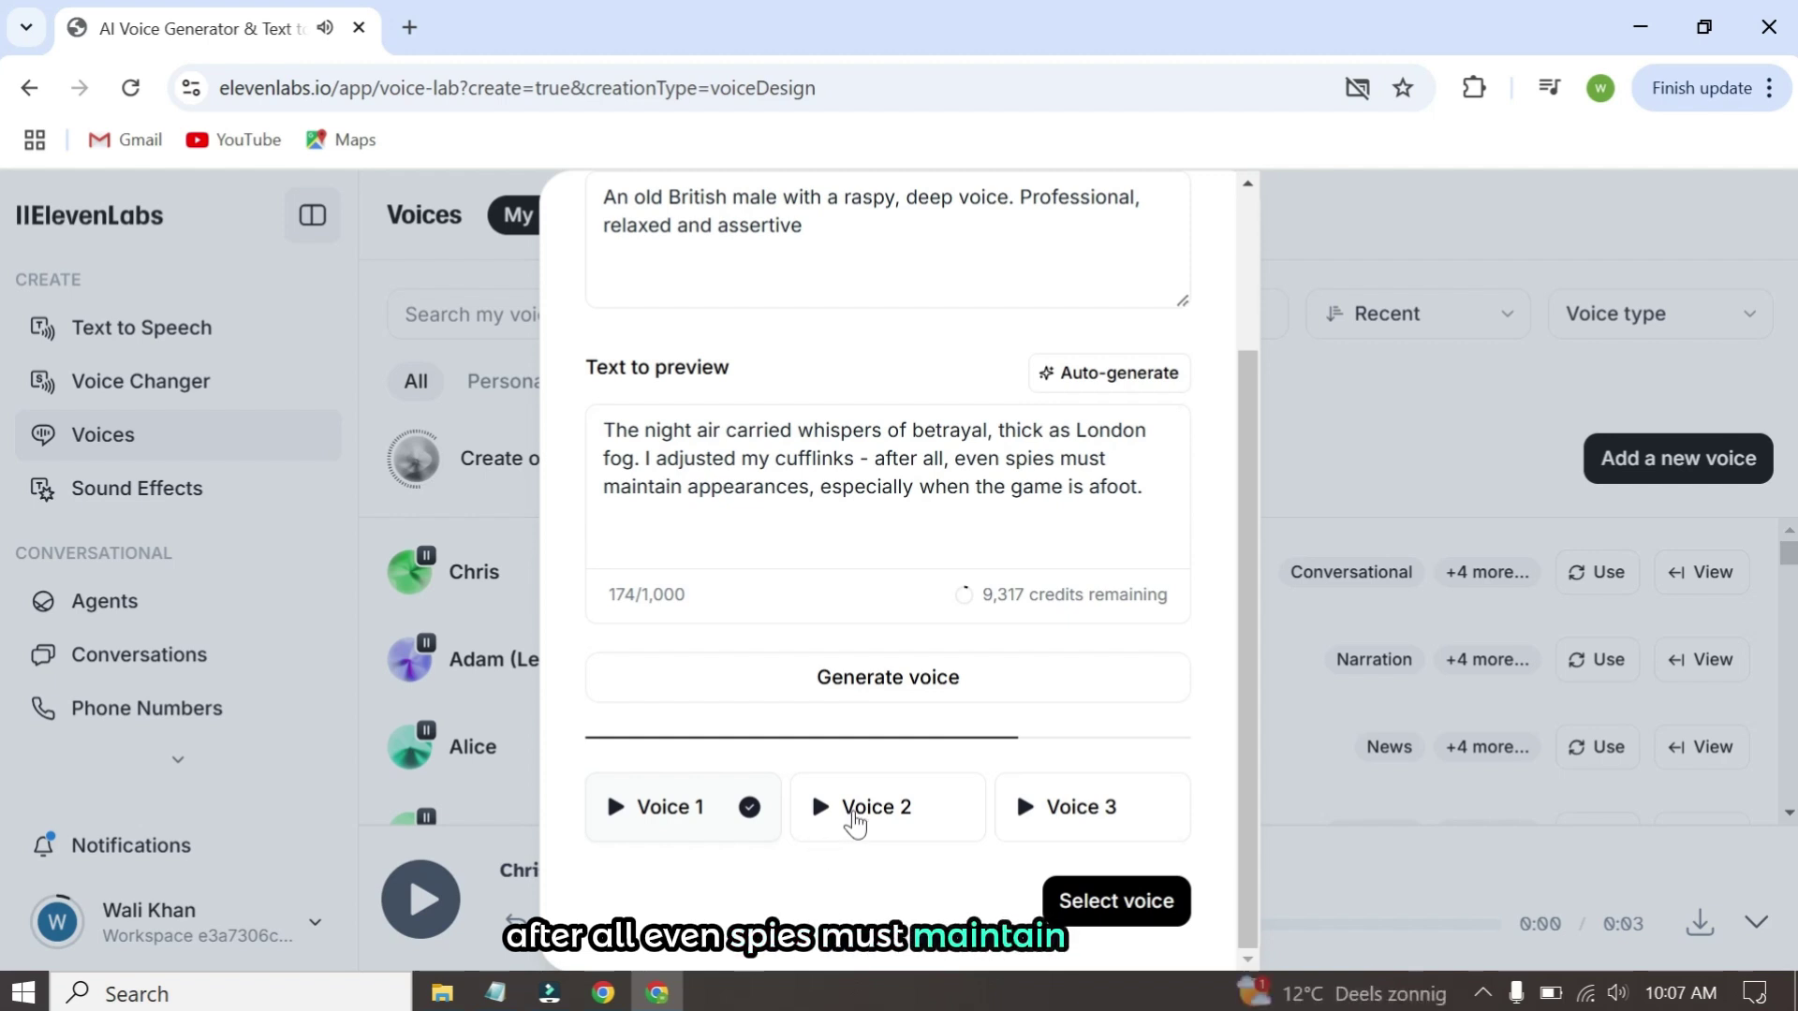
pyautogui.click(854, 817)
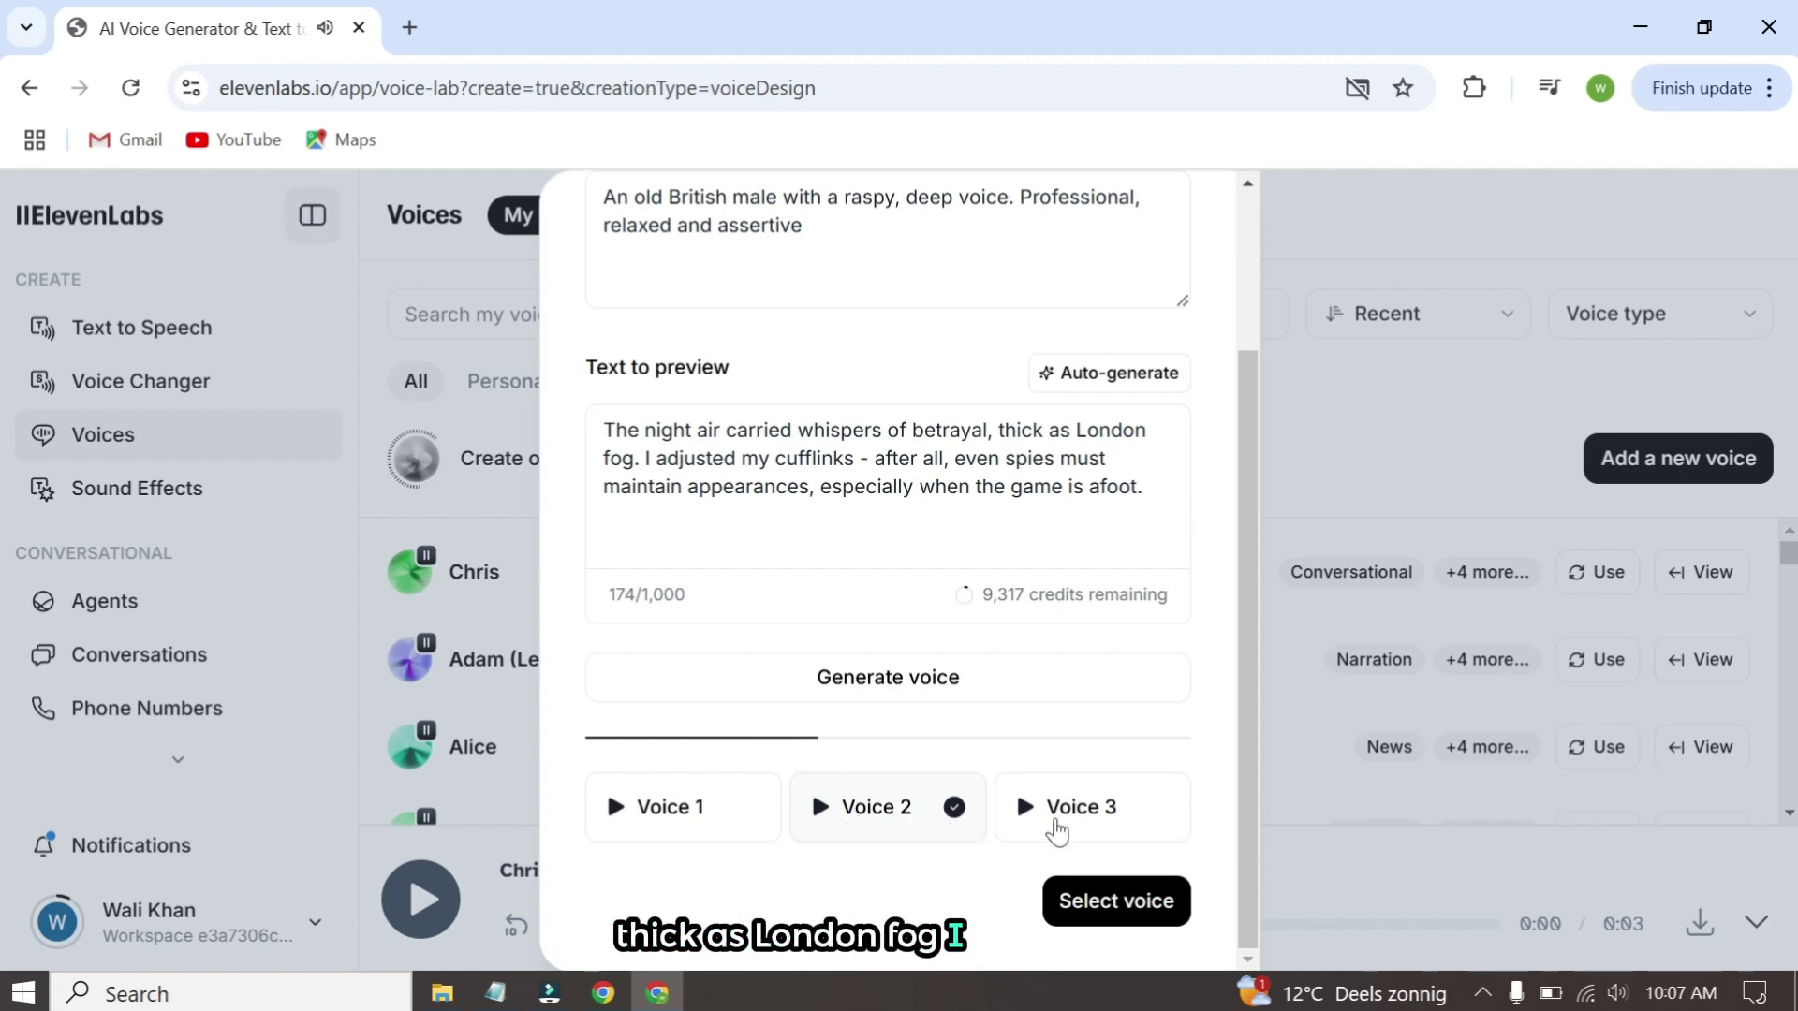
pyautogui.click(1069, 831)
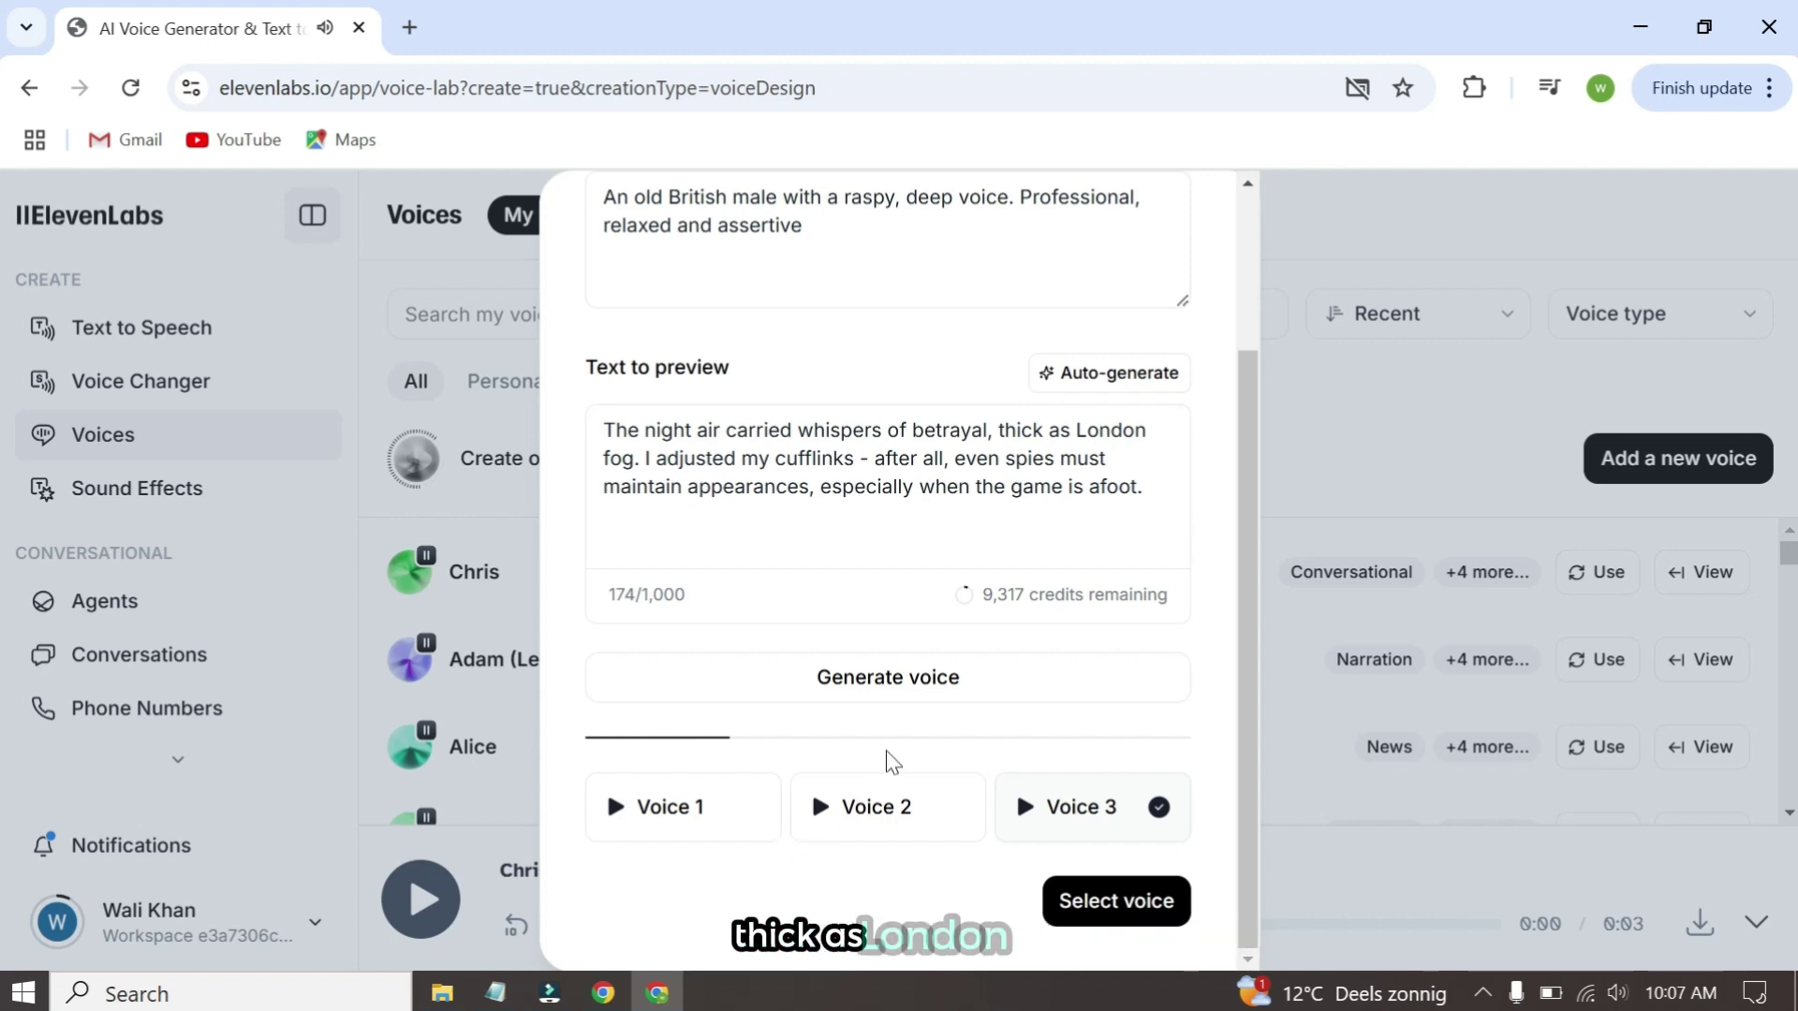
pyautogui.click(740, 824)
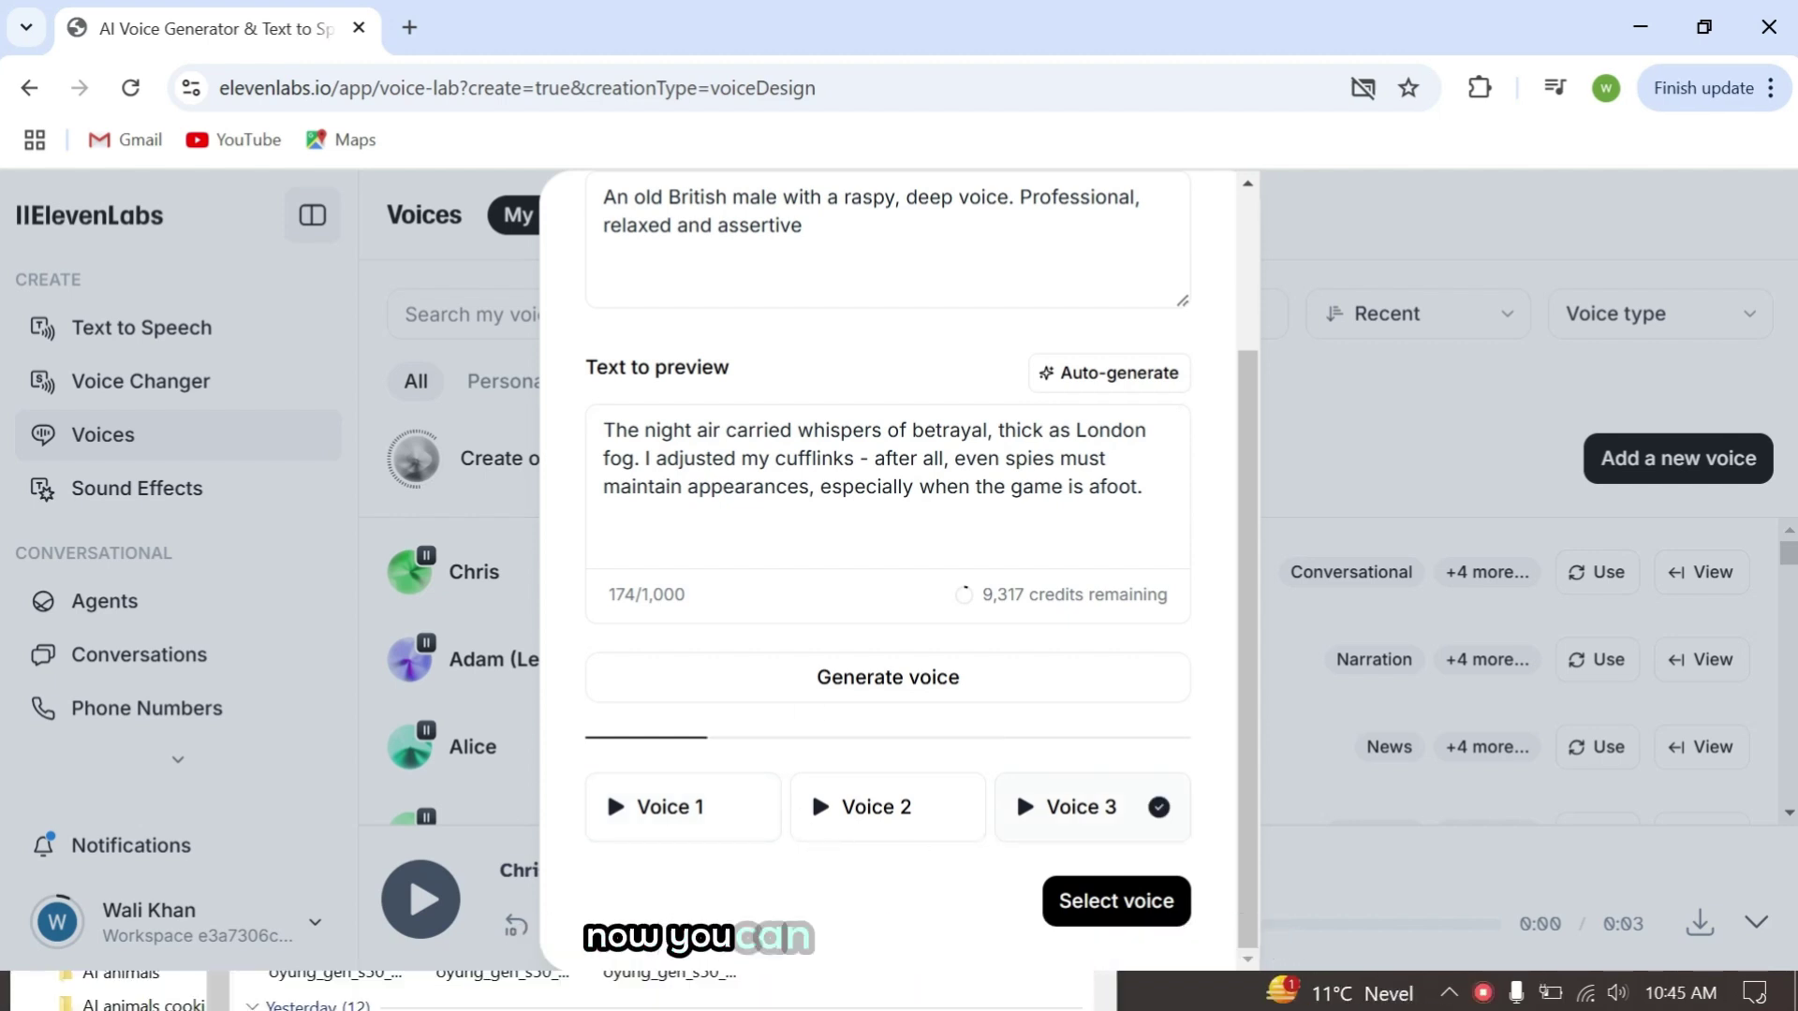
# Step: Randomize the voice description five times to browse sample prompts
pyautogui.scroll(3, 1015, 790)
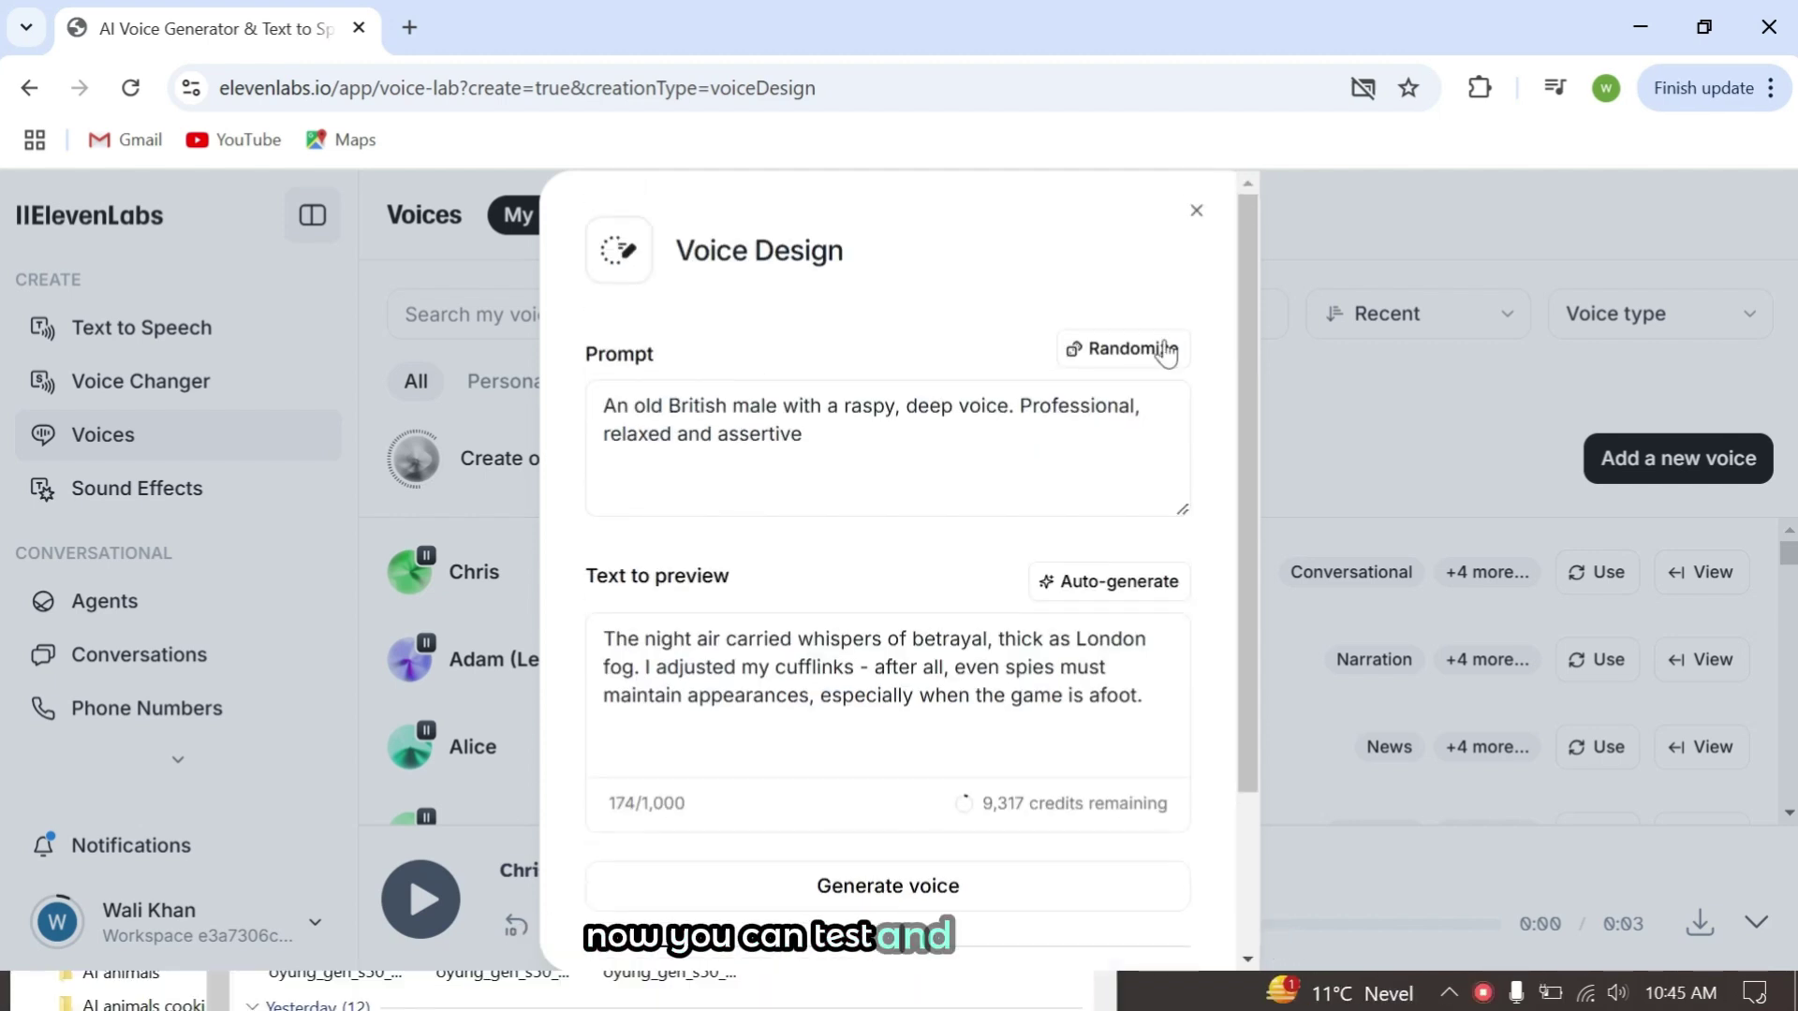
pyautogui.click(1133, 348)
pyautogui.click(1133, 349)
pyautogui.click(1133, 349)
pyautogui.click(1132, 349)
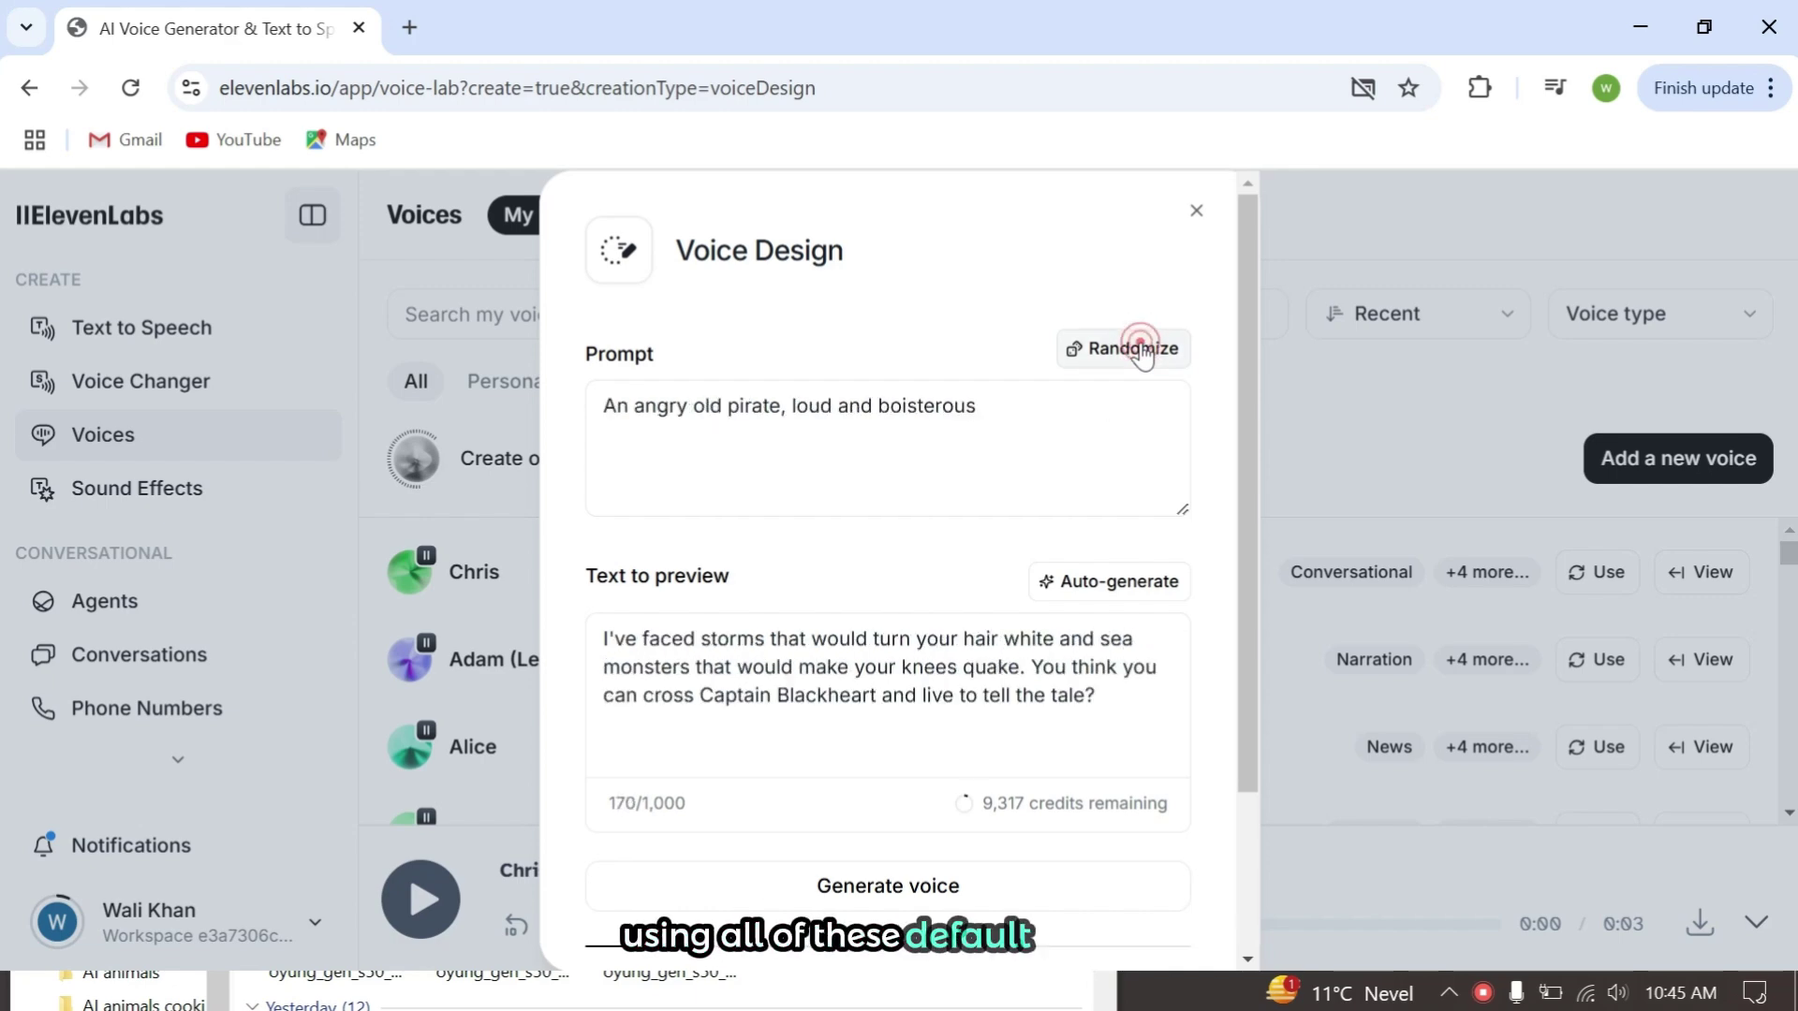
pyautogui.click(1133, 348)
# Step: Replace the prompt with the keywords English (american), excited, male, middle age
pyautogui.click(911, 433)
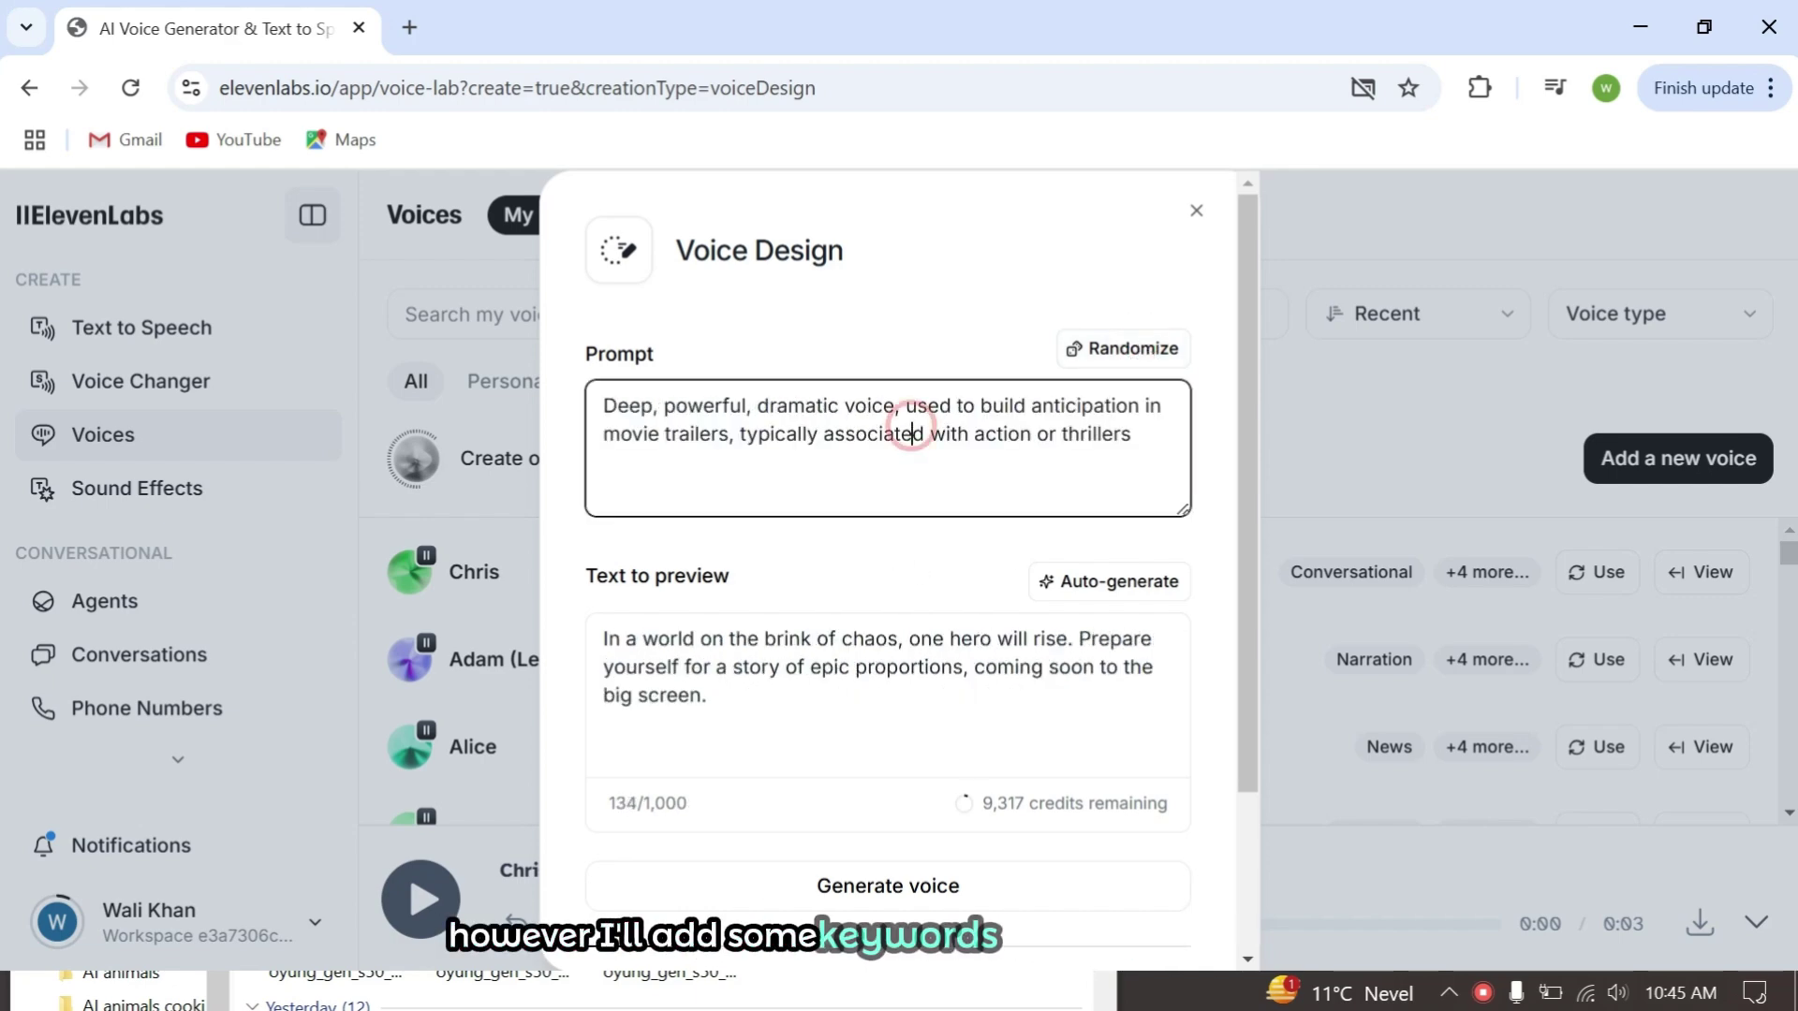
pyautogui.hotkey('ctrl', 'a')
pyautogui.write('English (american) excited male middle age')
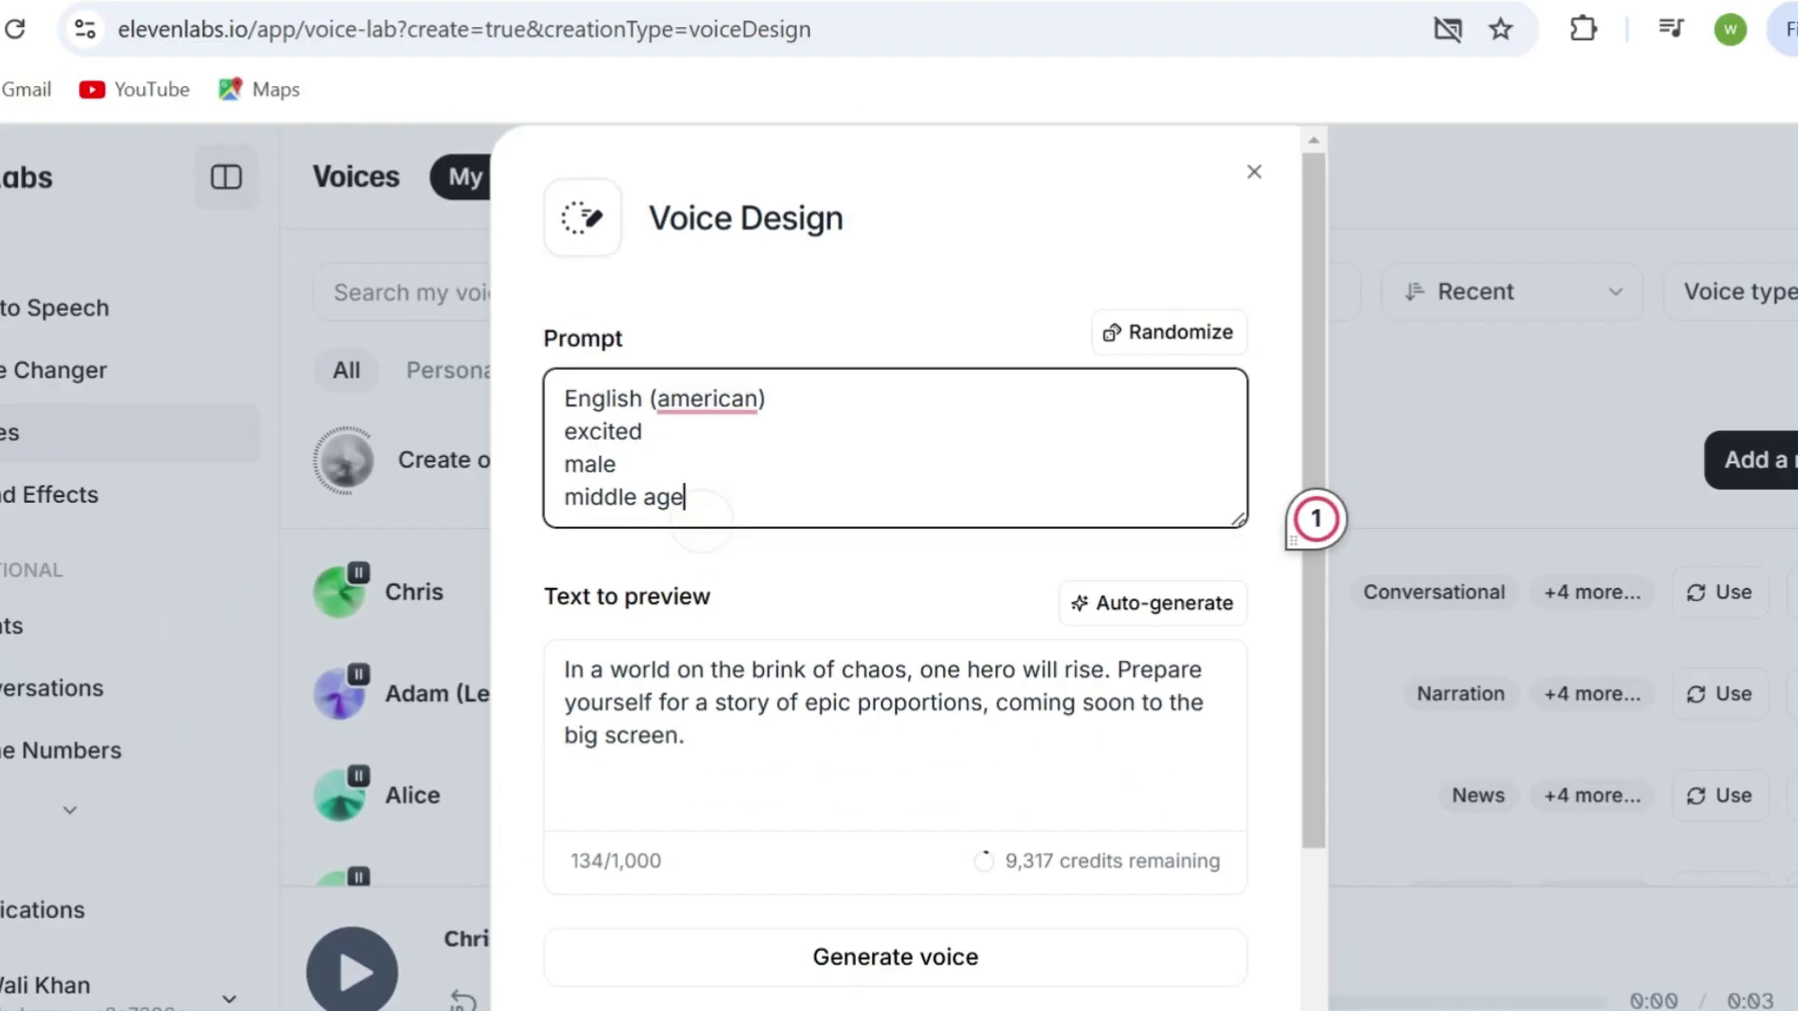
pyautogui.scroll(-3, 1103, 721)
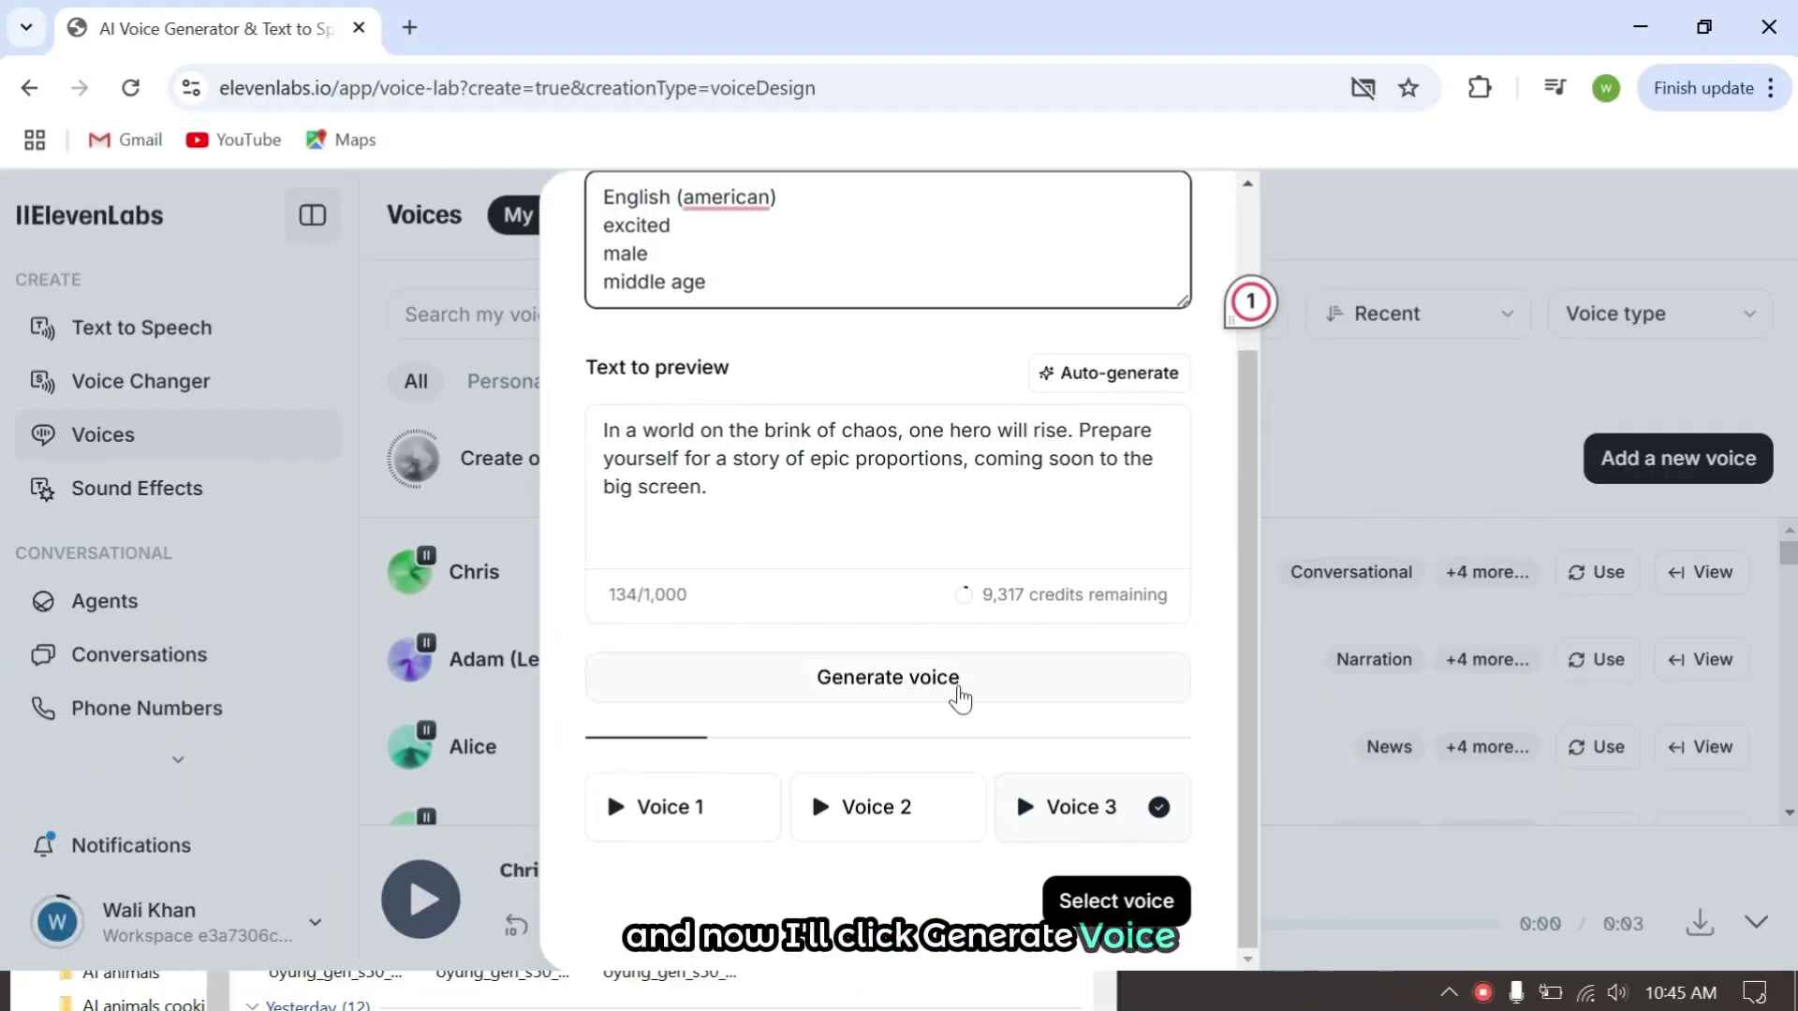
# Step: Generate voices from the keyword prompt and preview Voice 2, Voice 3, then Voice 1
pyautogui.click(924, 698)
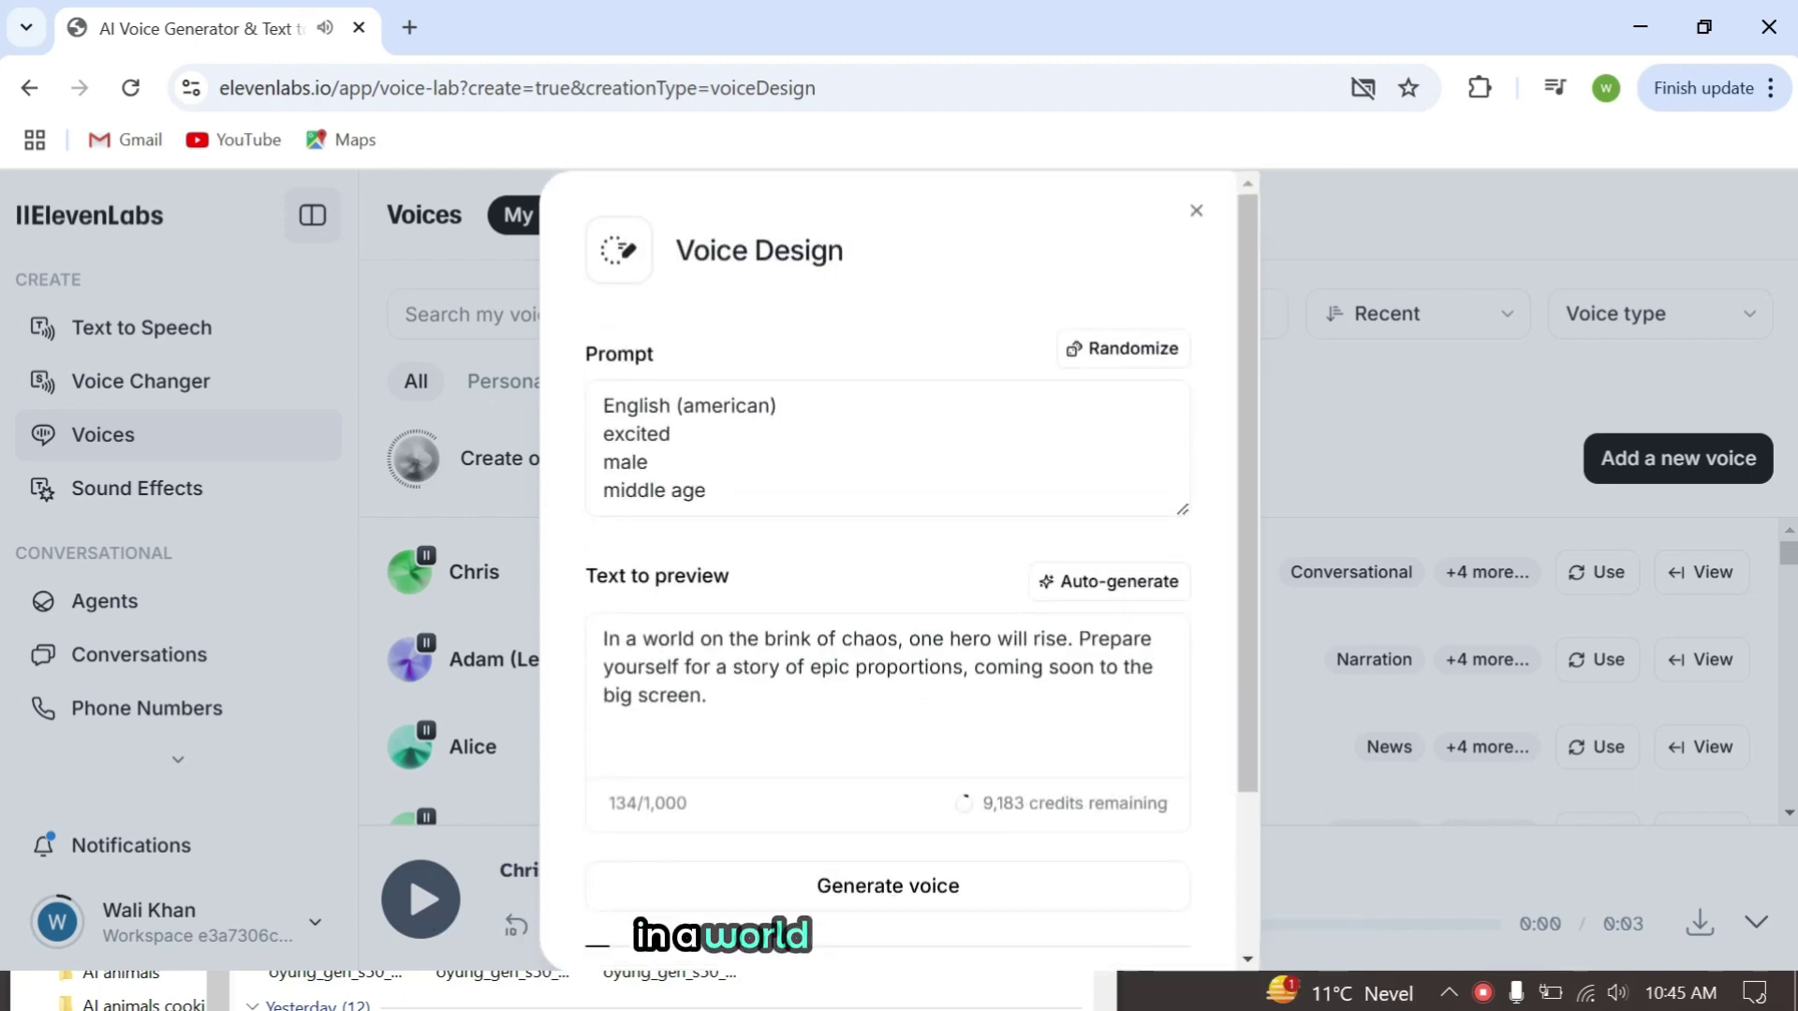
pyautogui.scroll(-1, 917, 688)
pyautogui.scroll(-1, 918, 688)
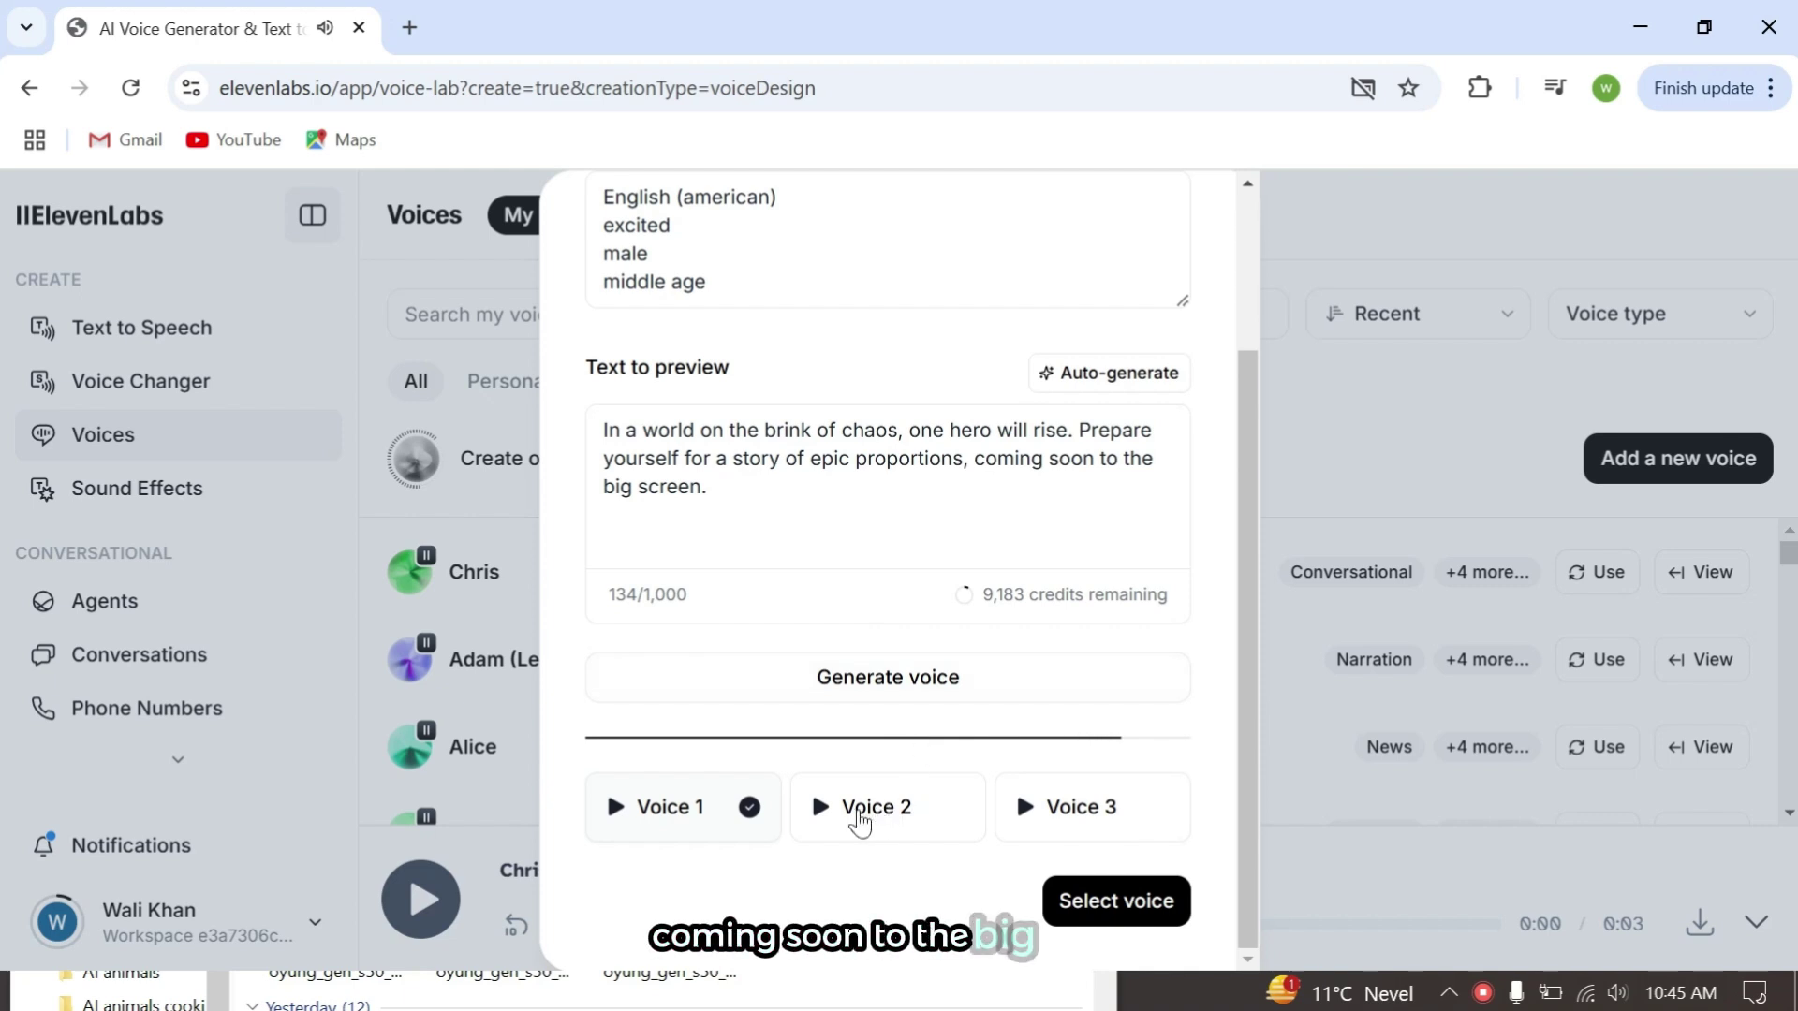
pyautogui.click(857, 813)
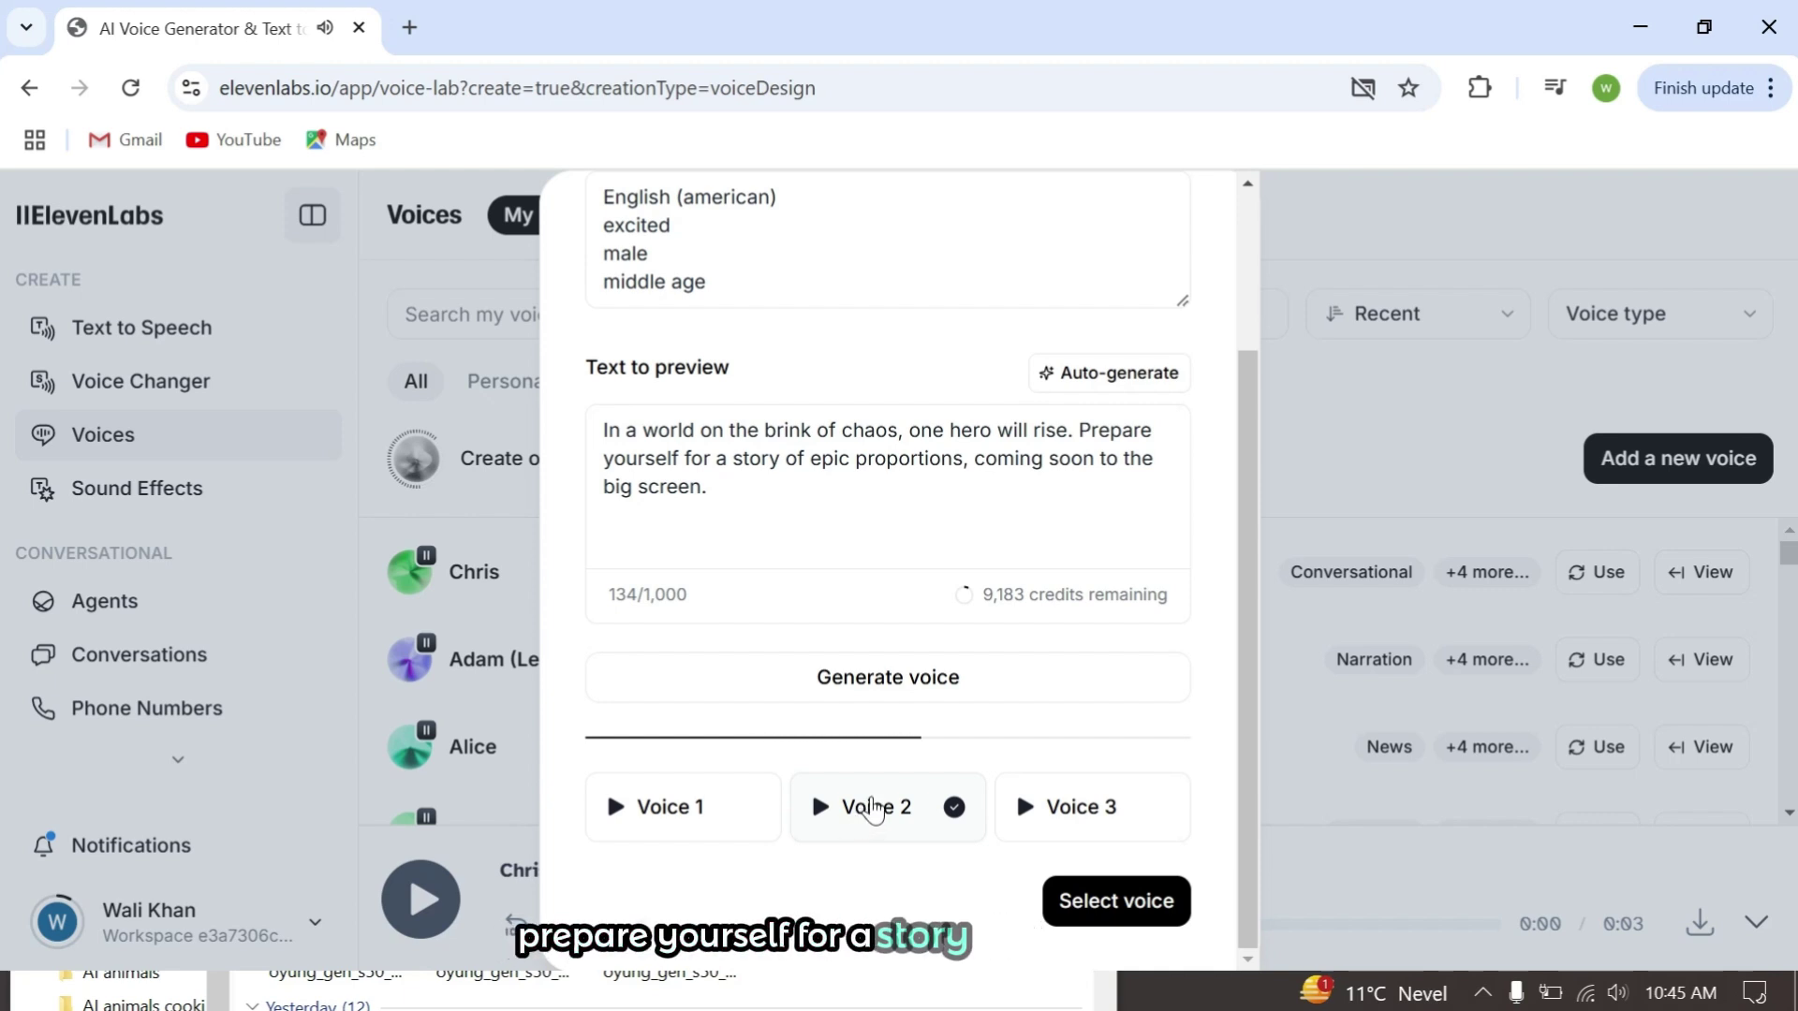
pyautogui.click(1063, 801)
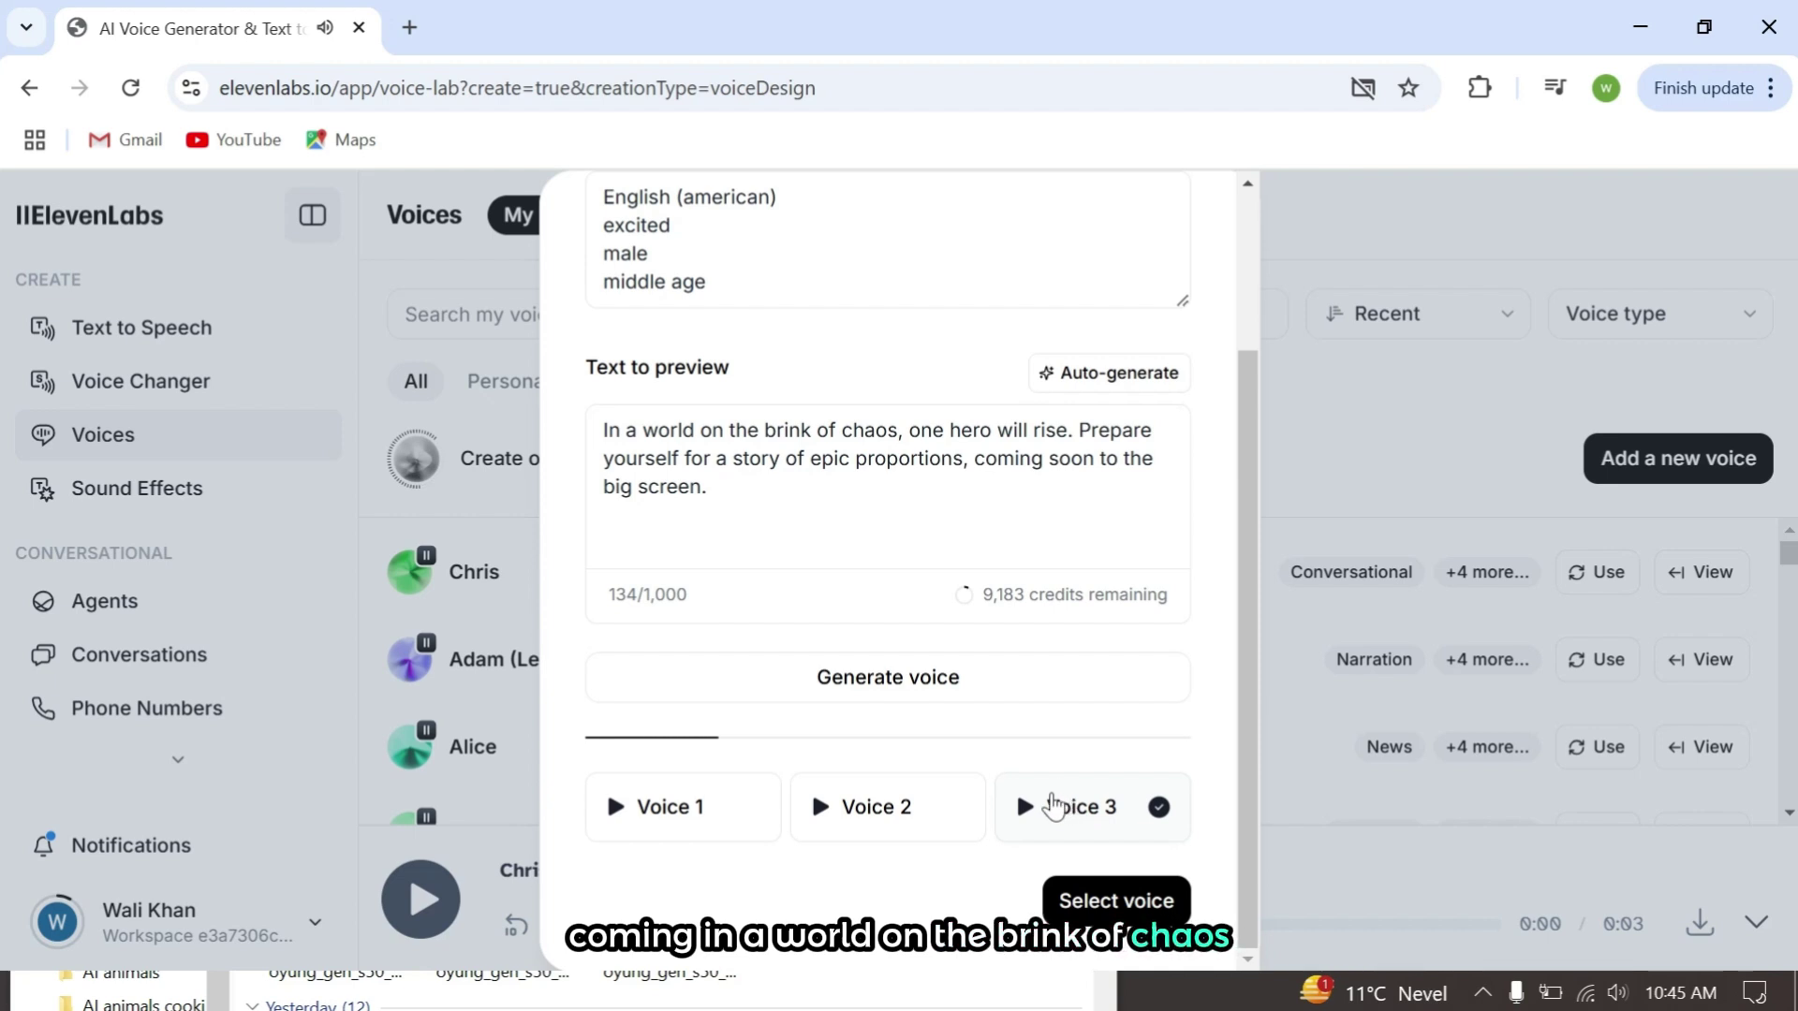
pyautogui.click(741, 807)
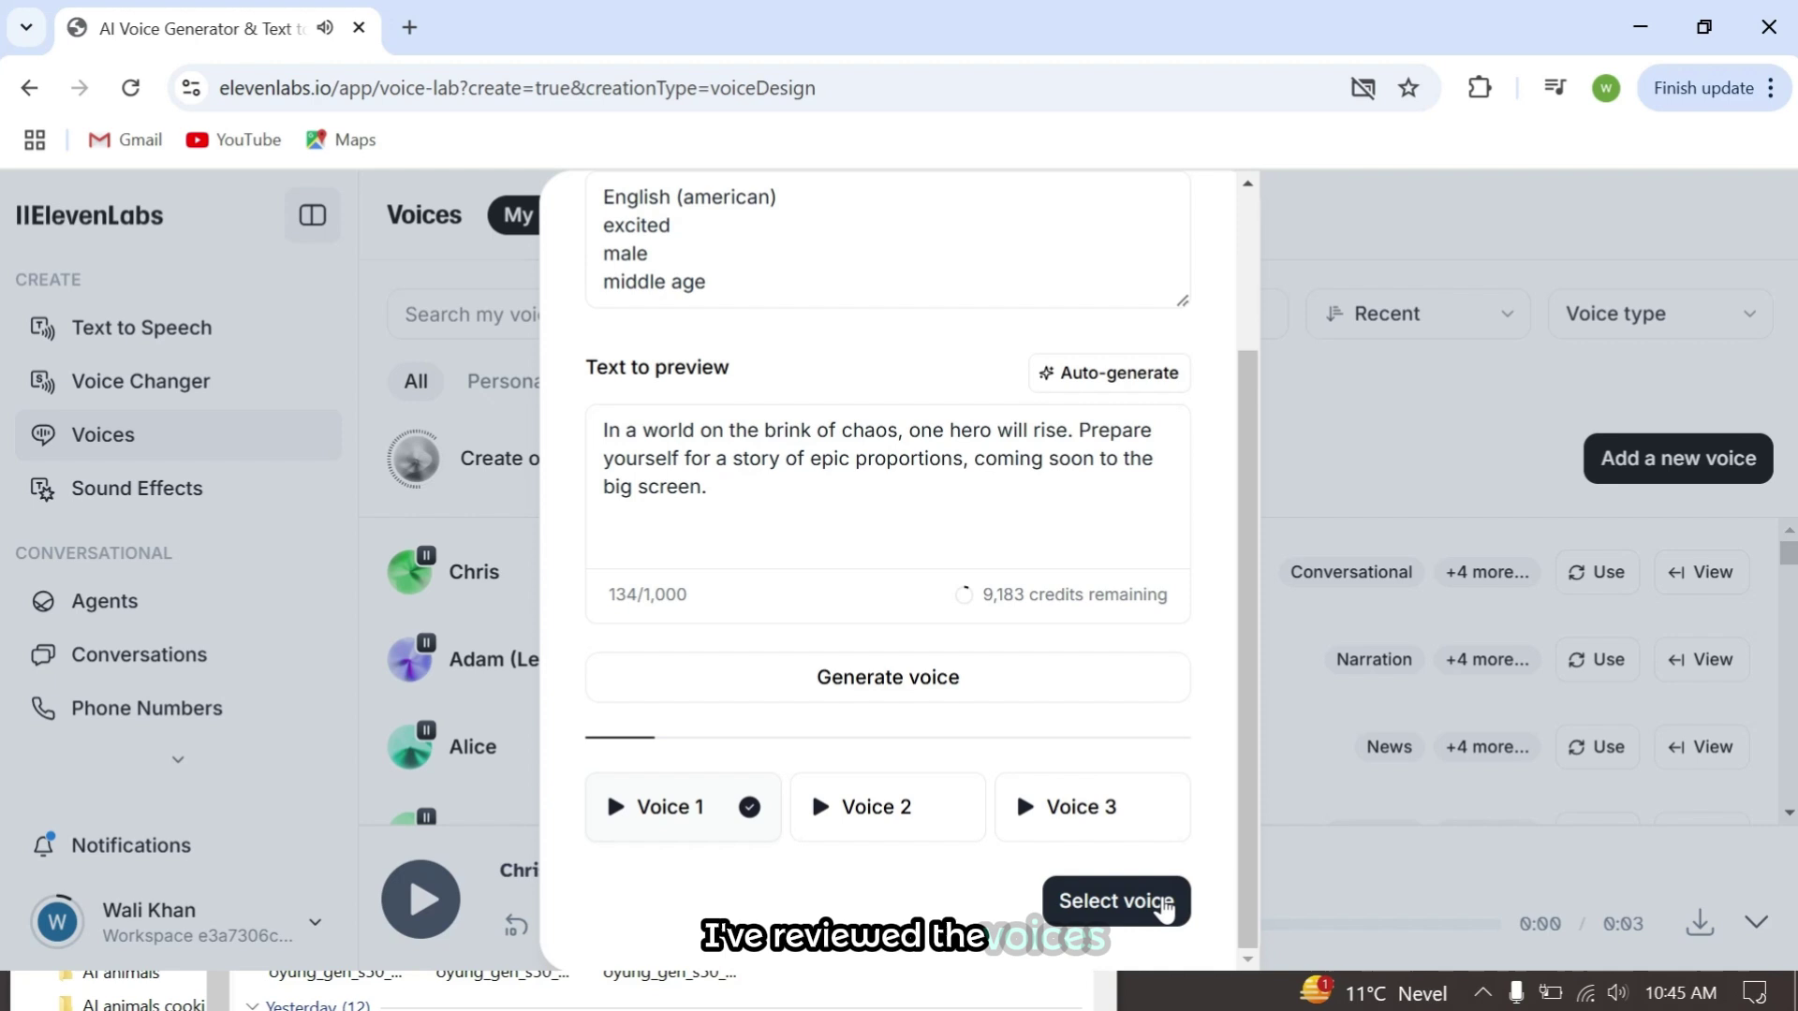
# Step: Keep Voice 1 and save it as American12 with language English
pyautogui.click(1161, 903)
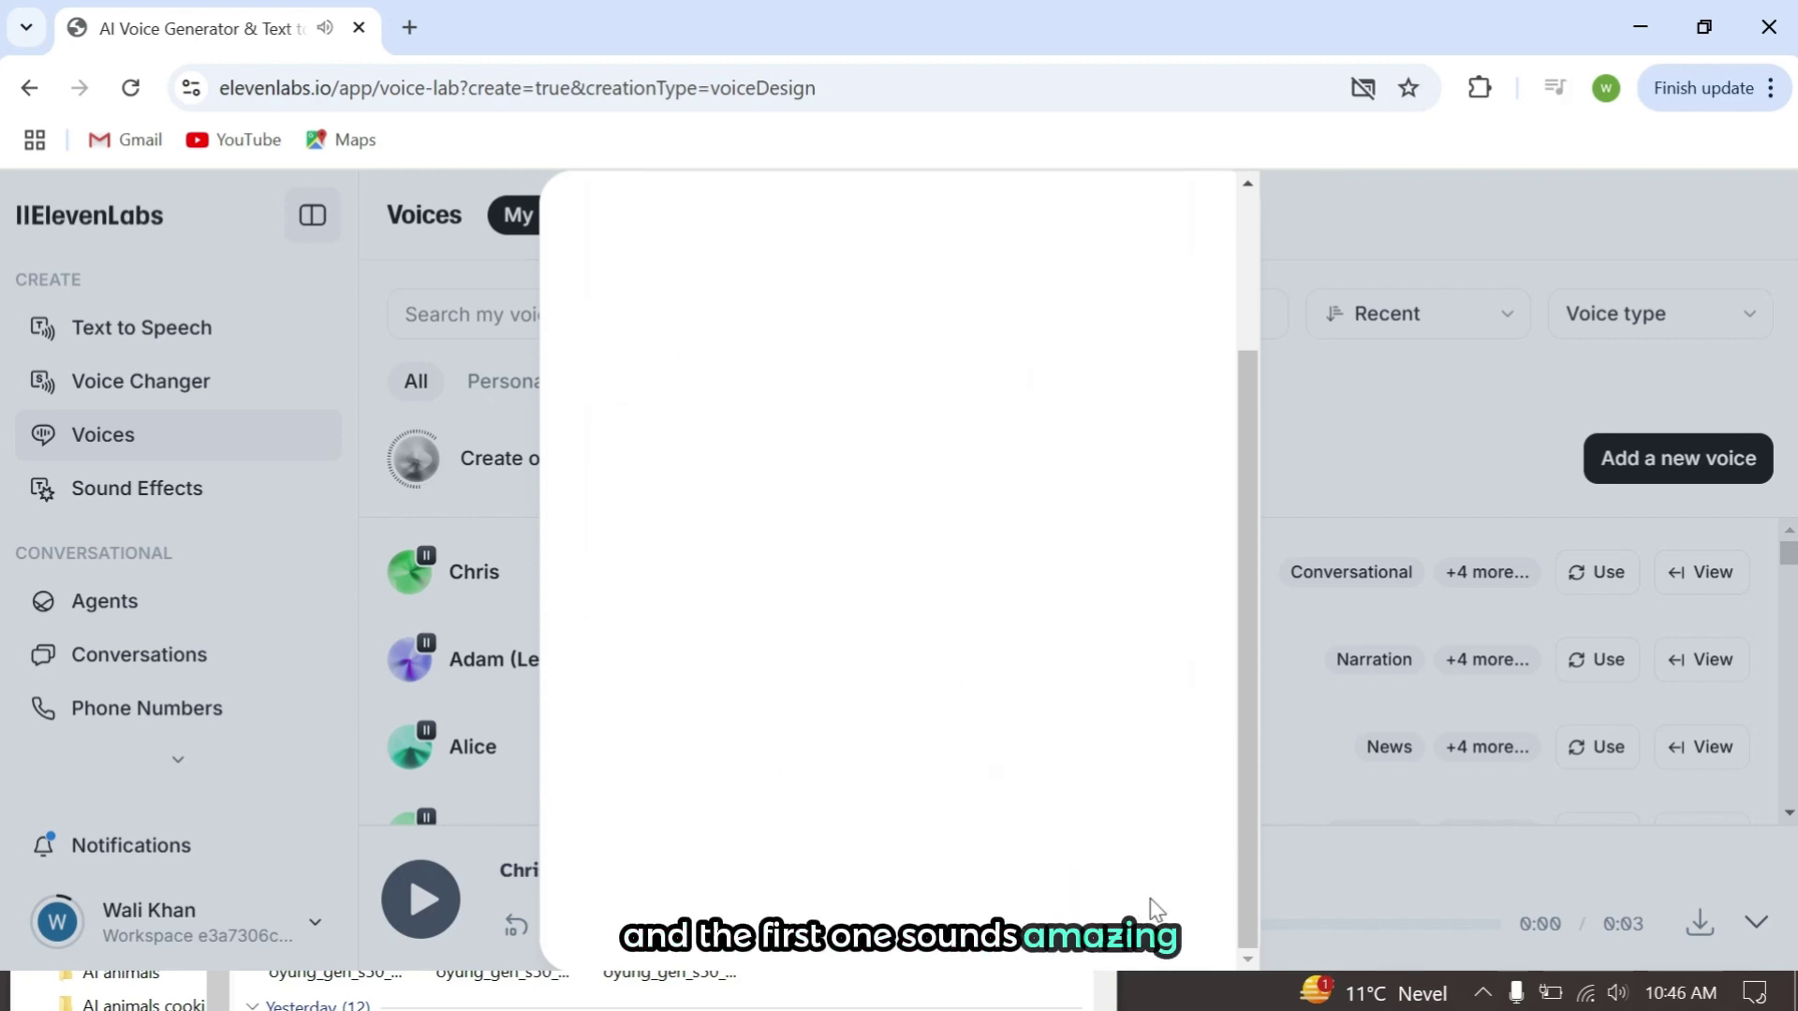
pyautogui.click(899, 413)
pyautogui.write('American1')
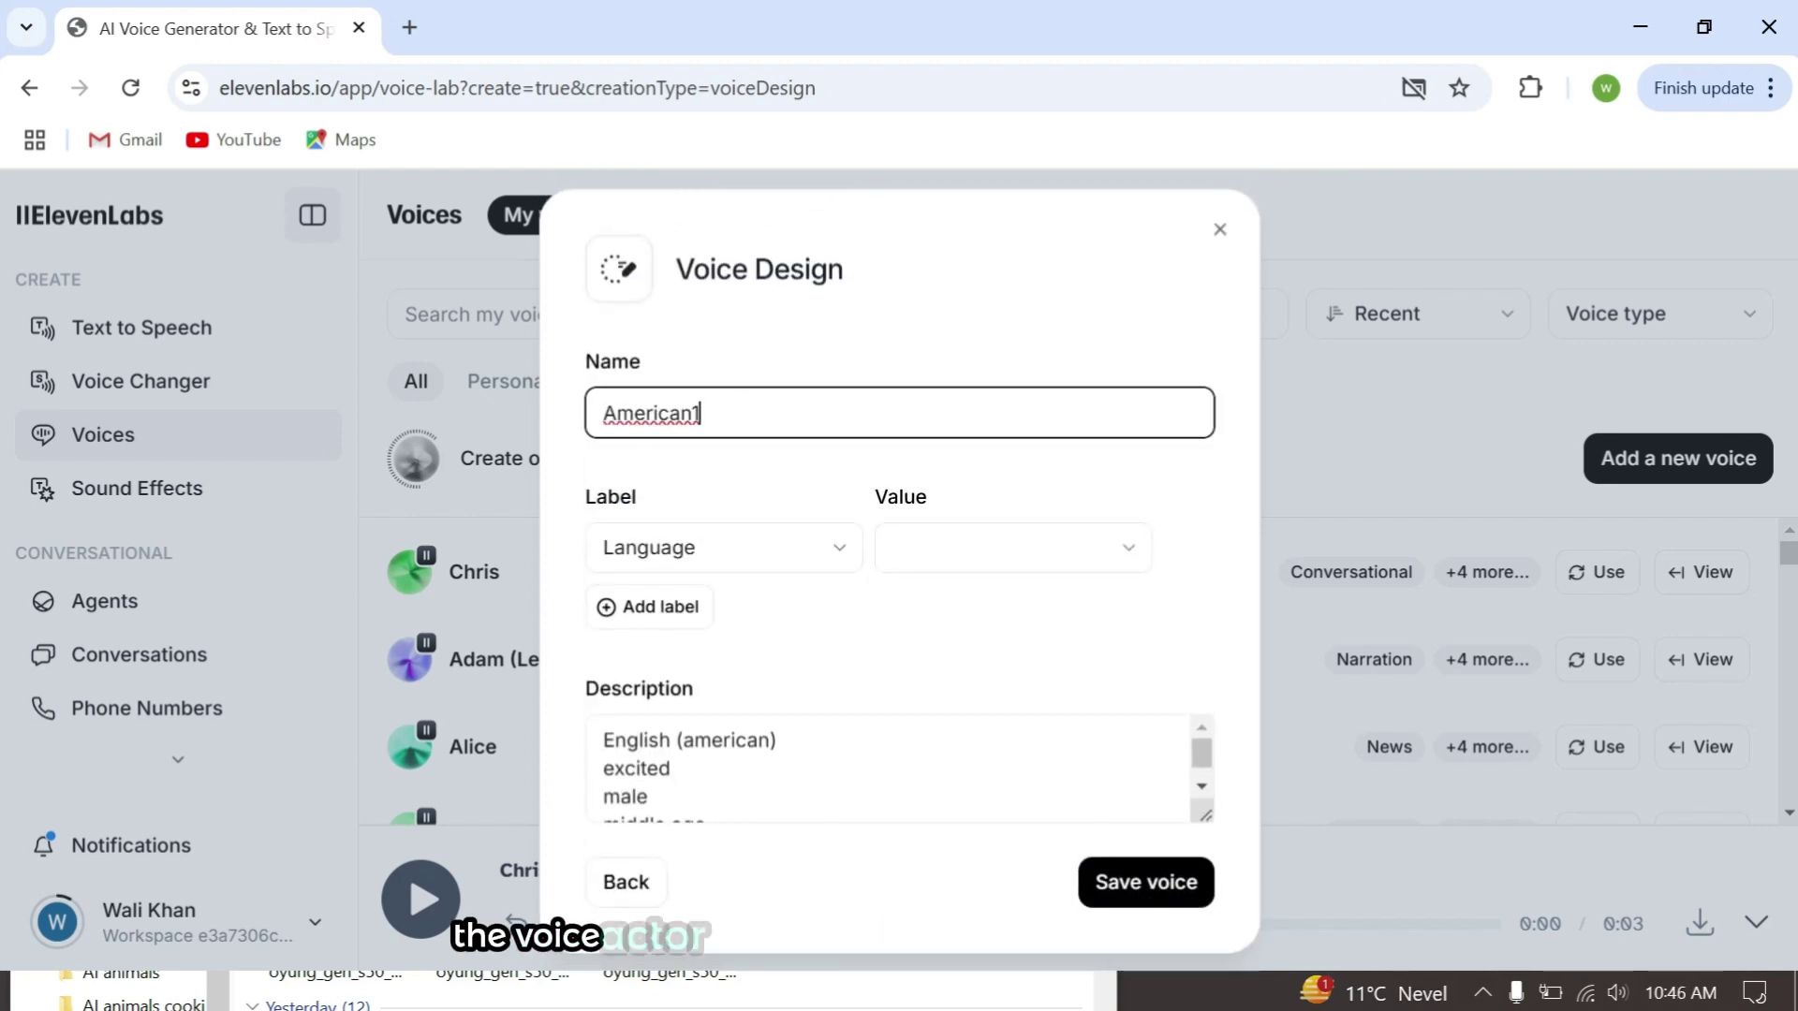
pyautogui.write('2')
pyautogui.click(1135, 560)
pyautogui.click(969, 760)
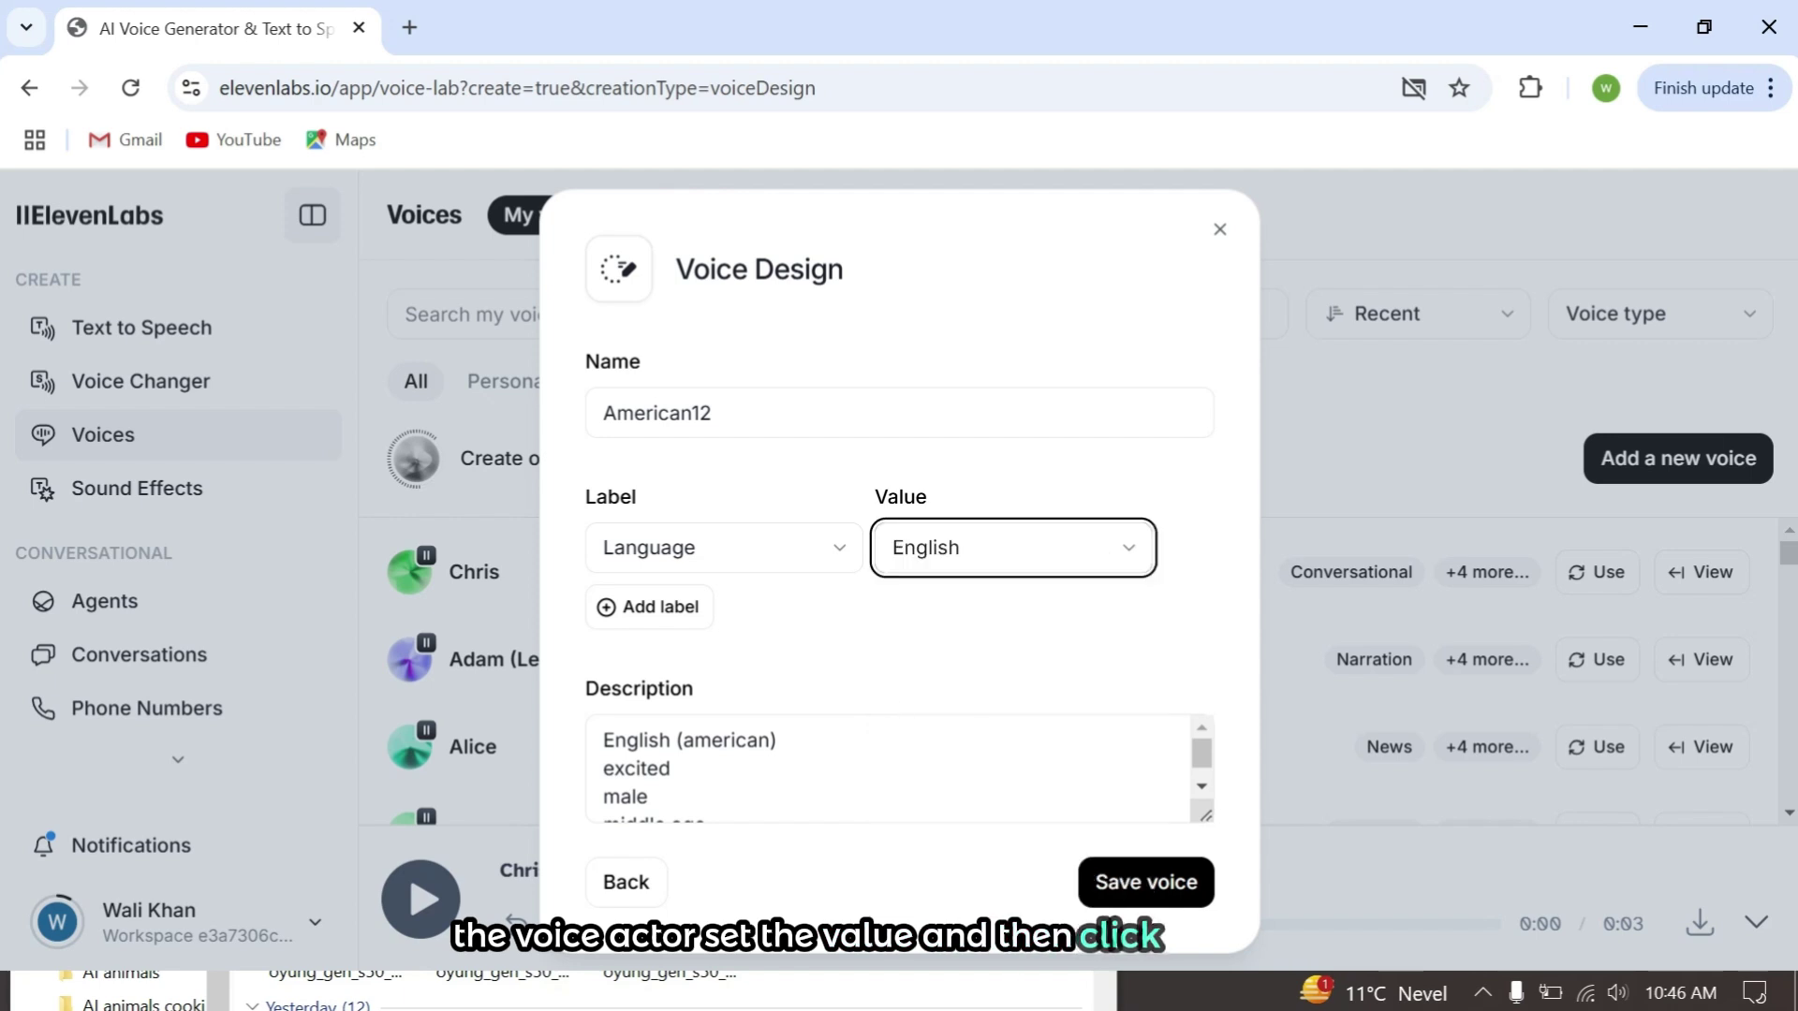
pyautogui.click(1182, 896)
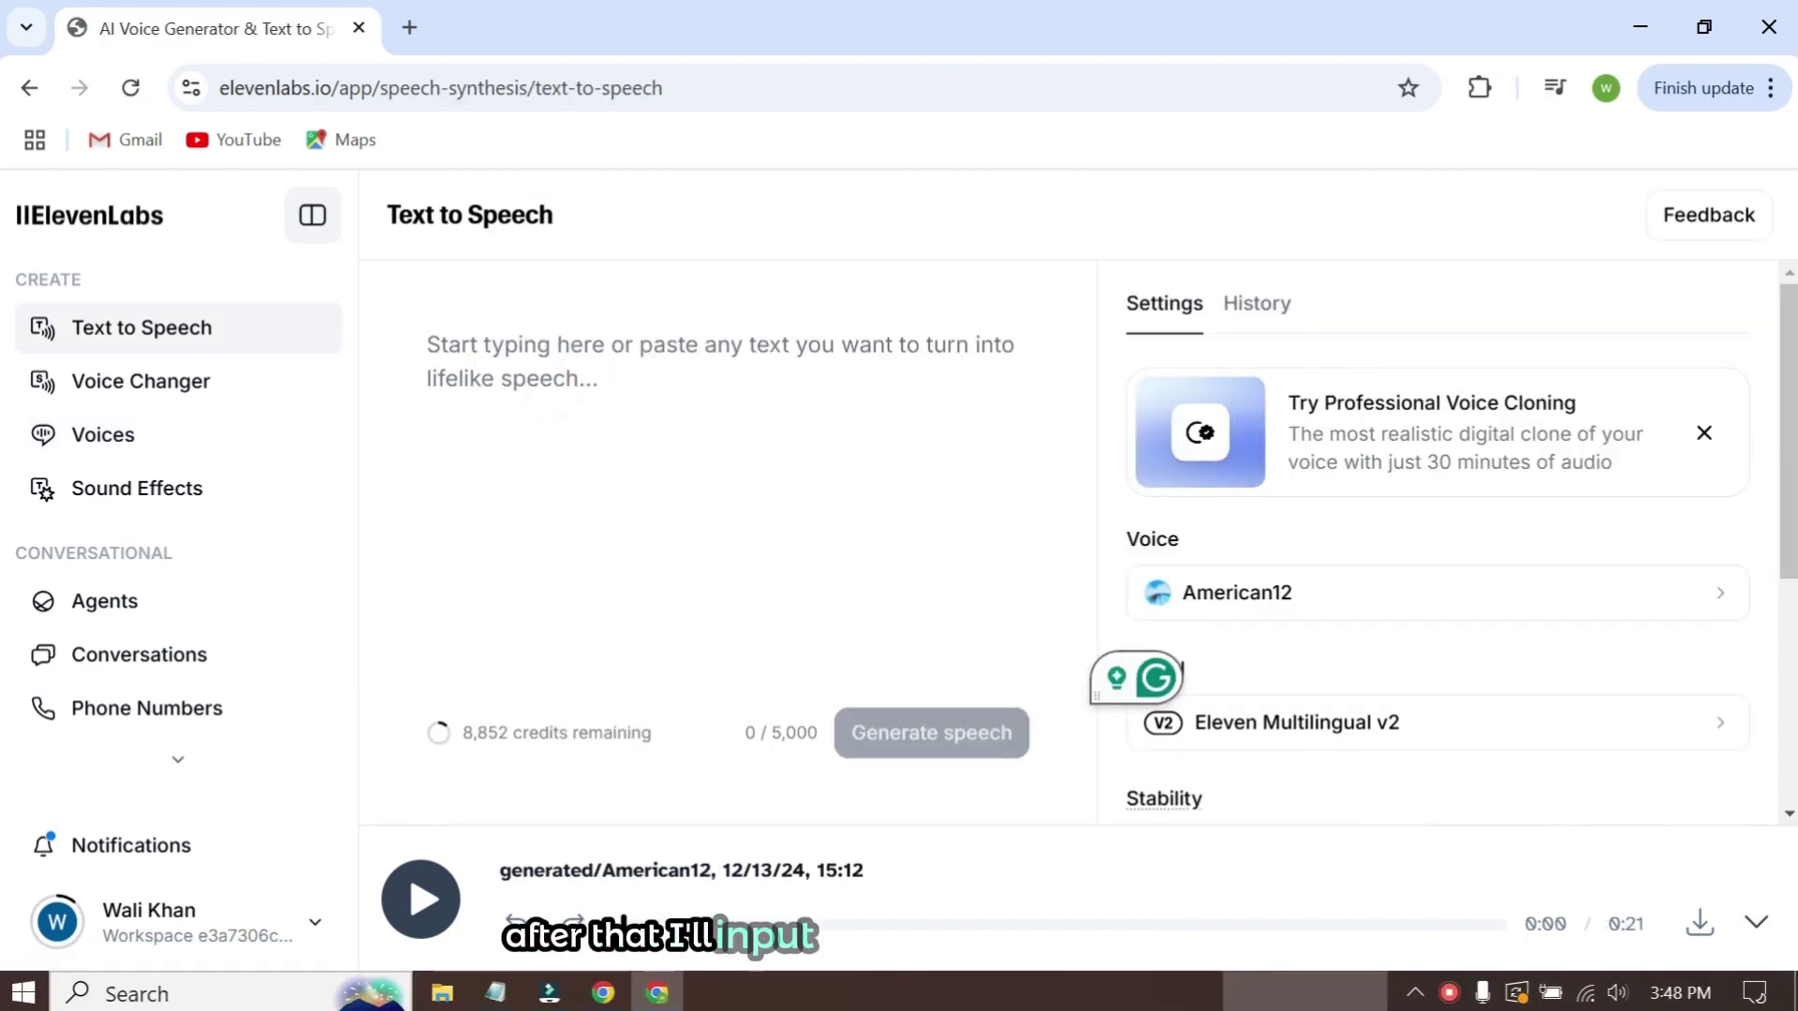
# Step: Paste the beautiful-morning paragraph and generate speech from it in the American12 voice
pyautogui.write("What a beautiful morning it is Can you hear the birds singing, and feel the gentle breeze brushing past It's the perfect day to step outside explore and embrace the wonders of nature.")
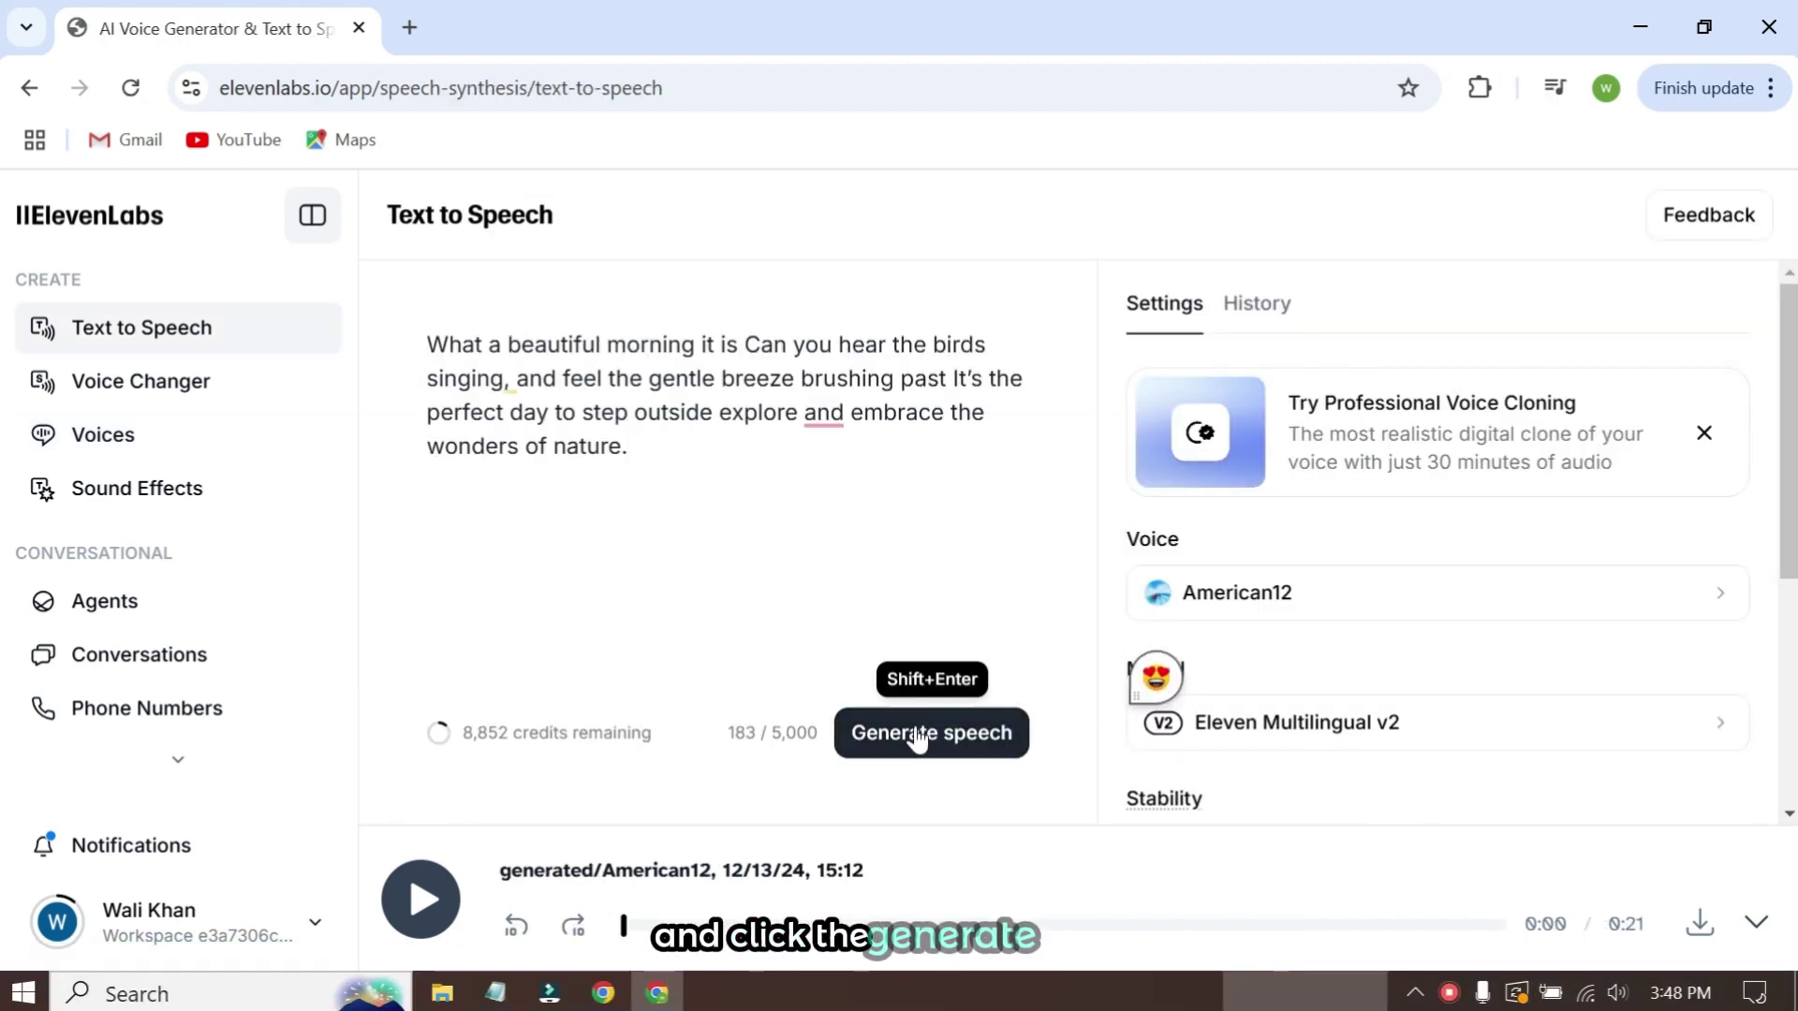
pyautogui.click(916, 732)
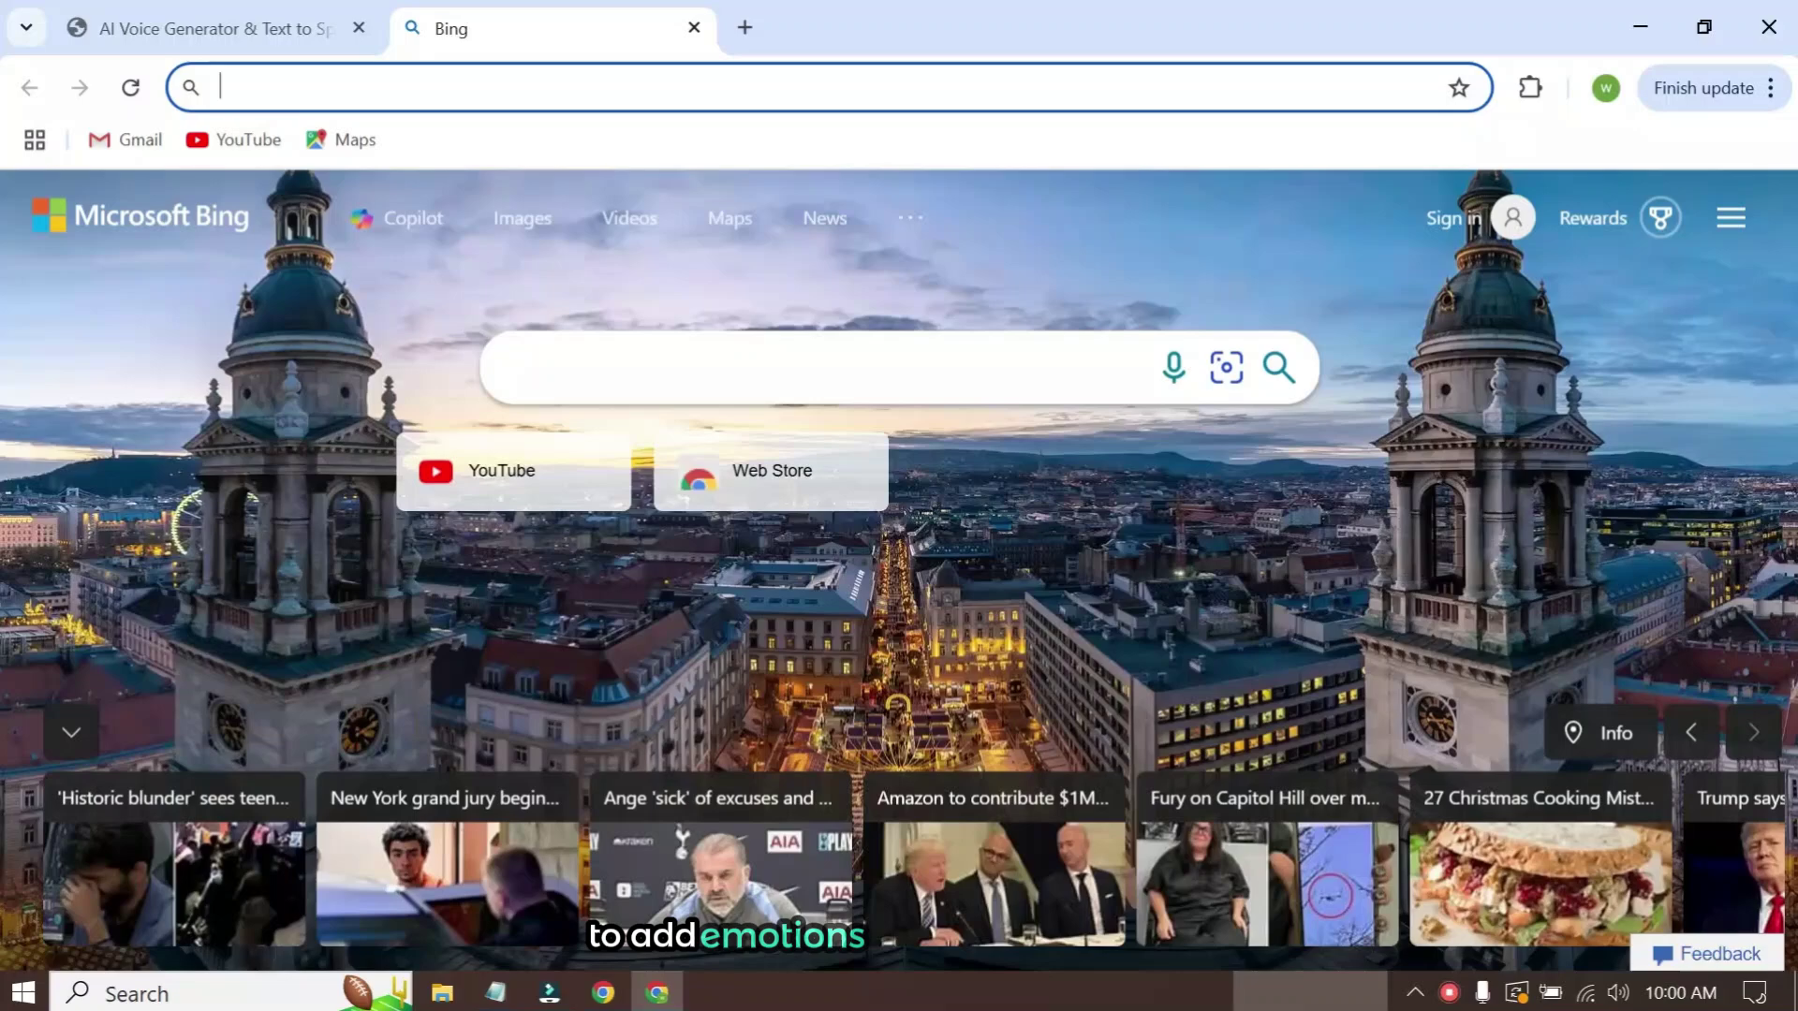
# Step: Search Bing for chatgpt and open chatgpt.com from the results
pyautogui.write('chatg')
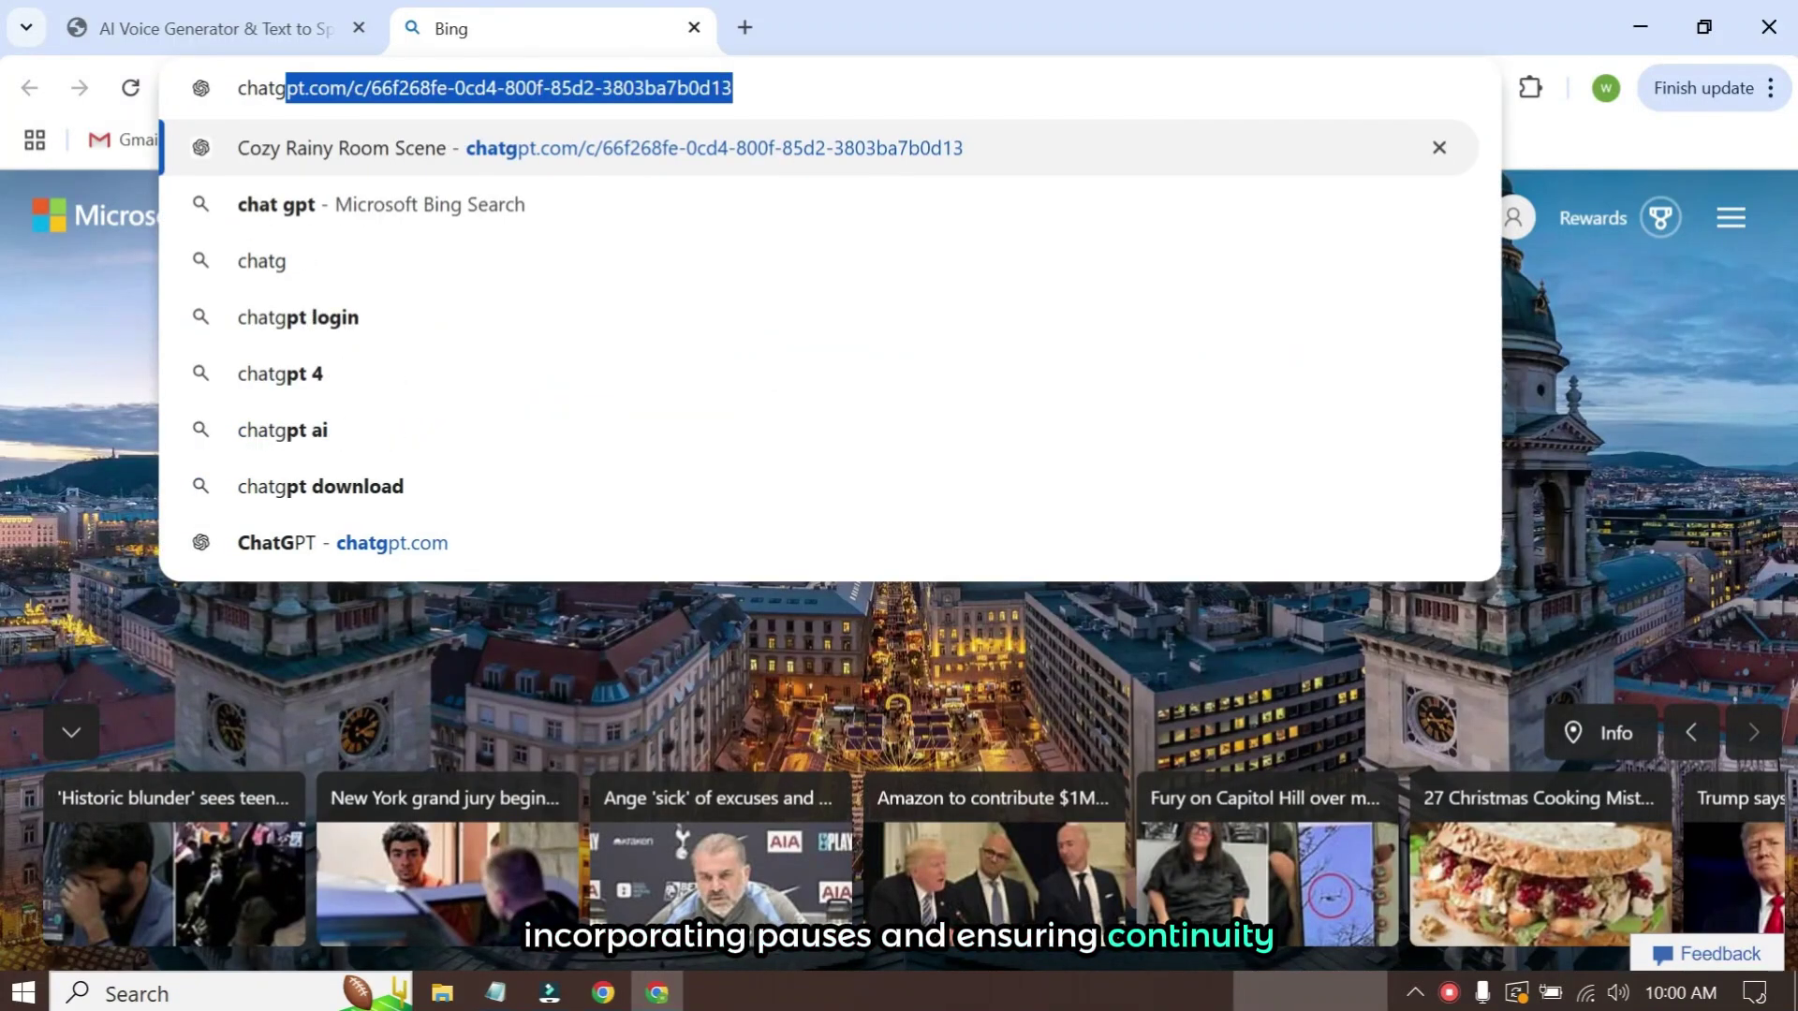
pyautogui.write('pt')
pyautogui.press('Return')
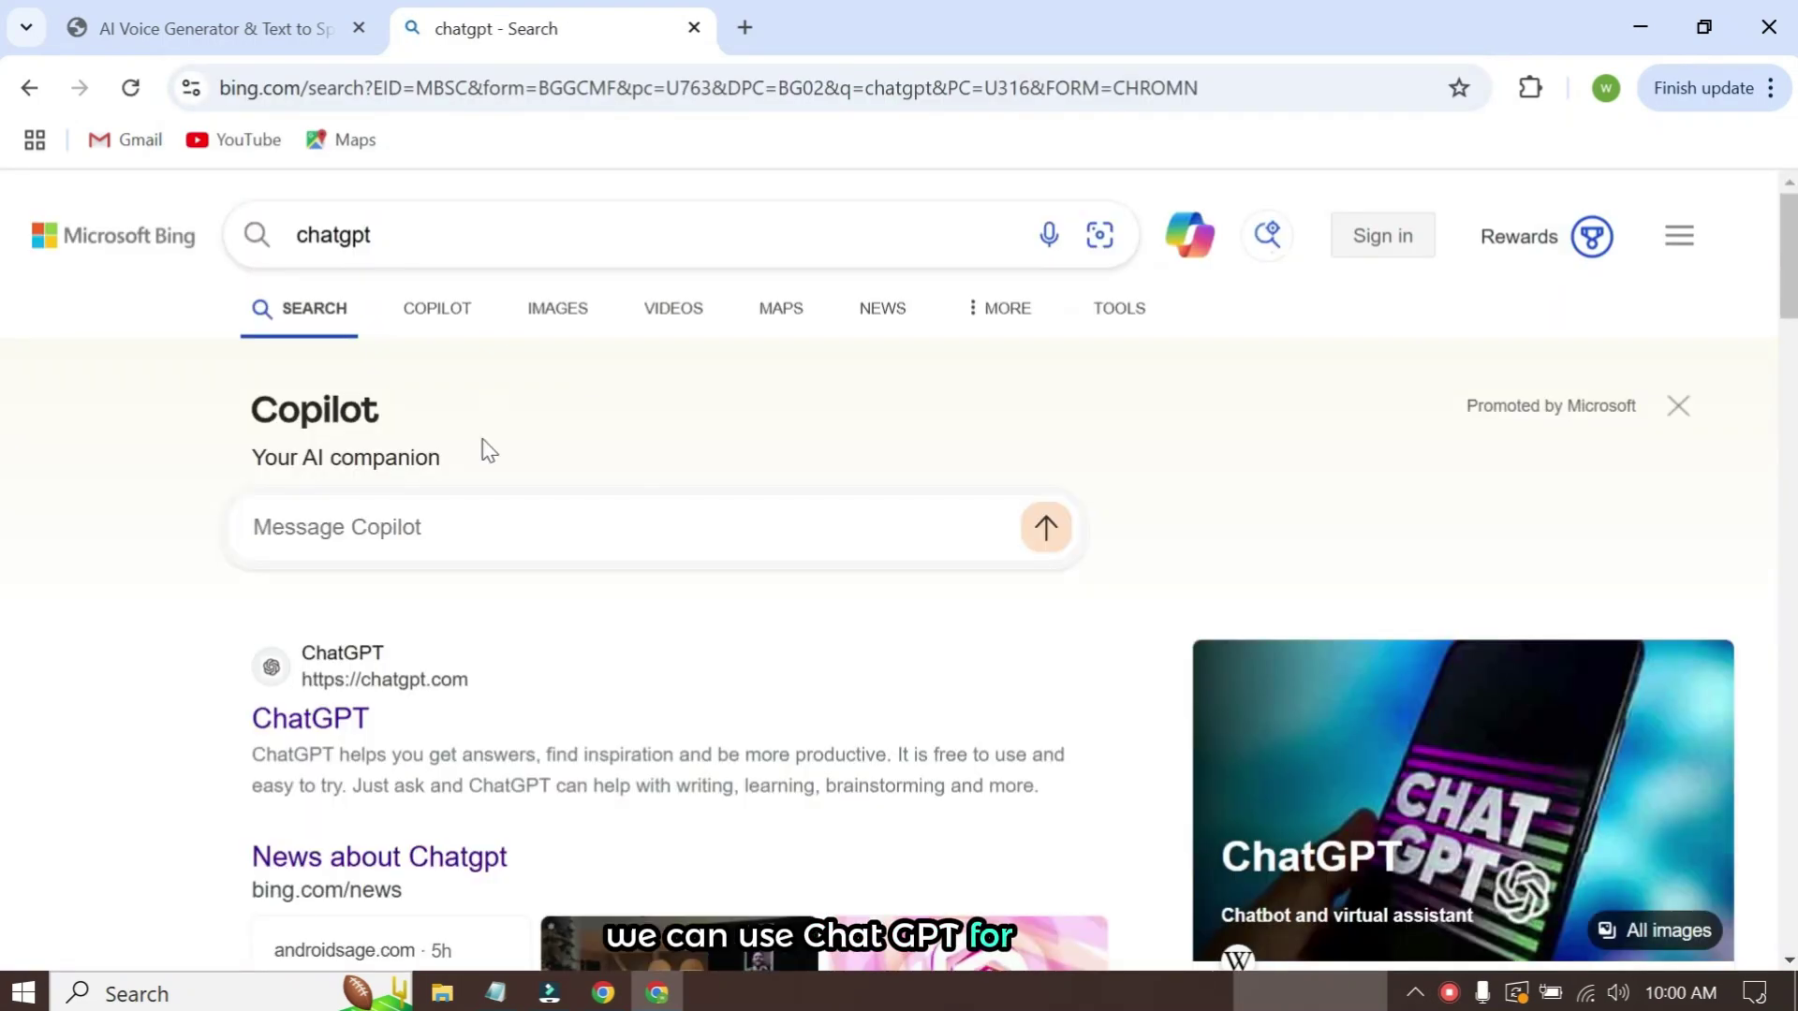
pyautogui.click(281, 722)
# Step: Send ChatGPT the request to refine a paragraph's punctuation for an emotional voice-over
pyautogui.click(694, 28)
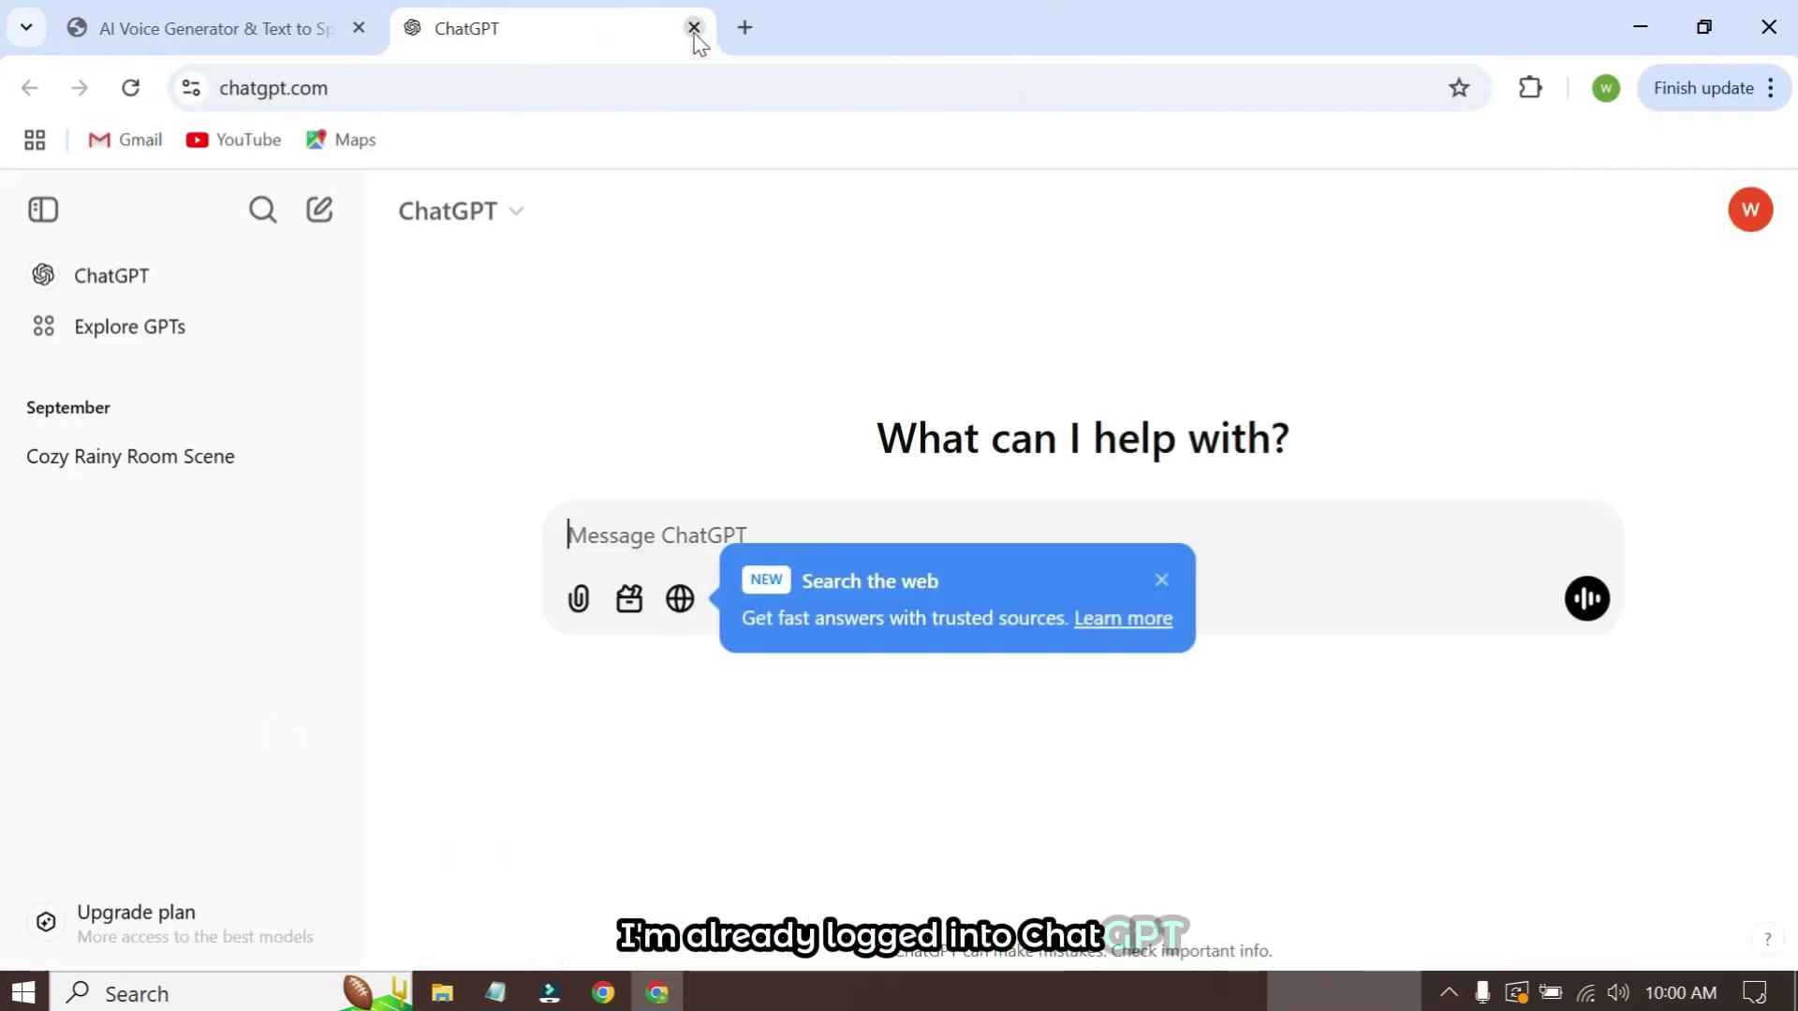
pyautogui.click(1161, 580)
pyautogui.write('I will provide you with a sentence or paragraph, and your task will be to polish and refine it for use with Eleven Labs to create a great voice-over with emotions. Are you ready?')
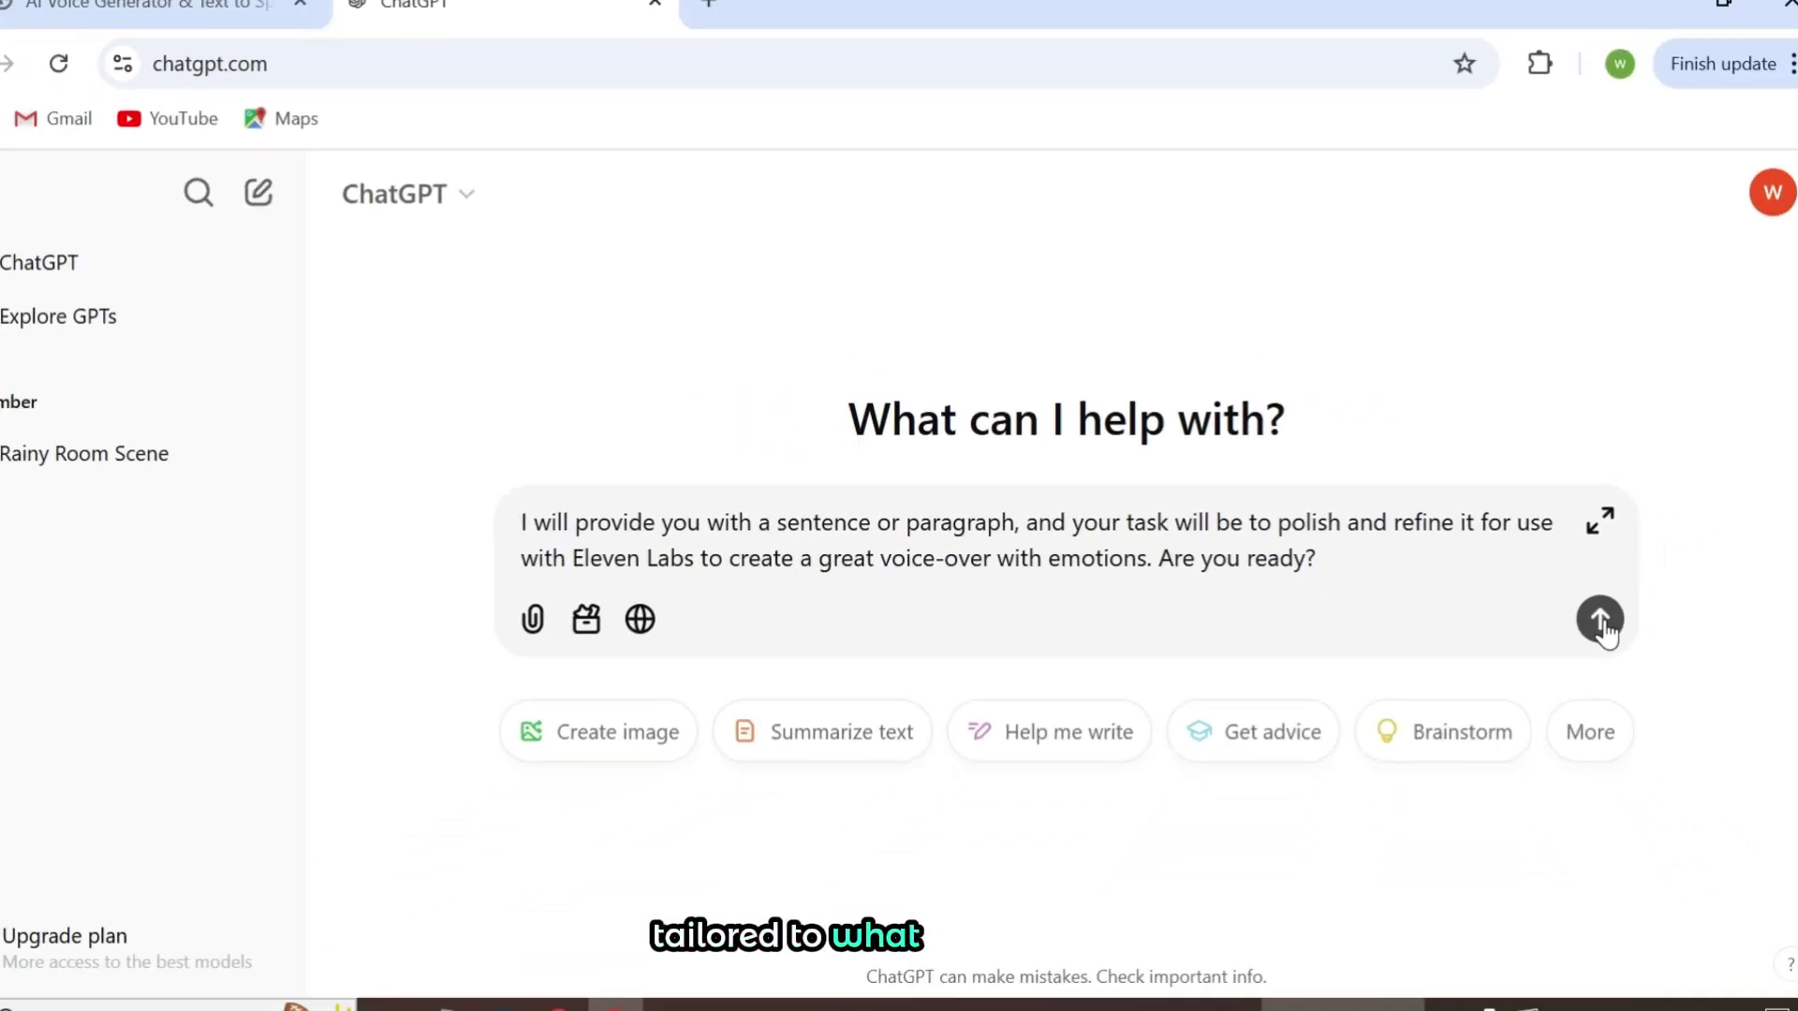
pyautogui.click(1732, 688)
# Step: Paste the beautiful-morning paragraph from ElevenLabs into ChatGPT for refinement
pyautogui.click(202, 34)
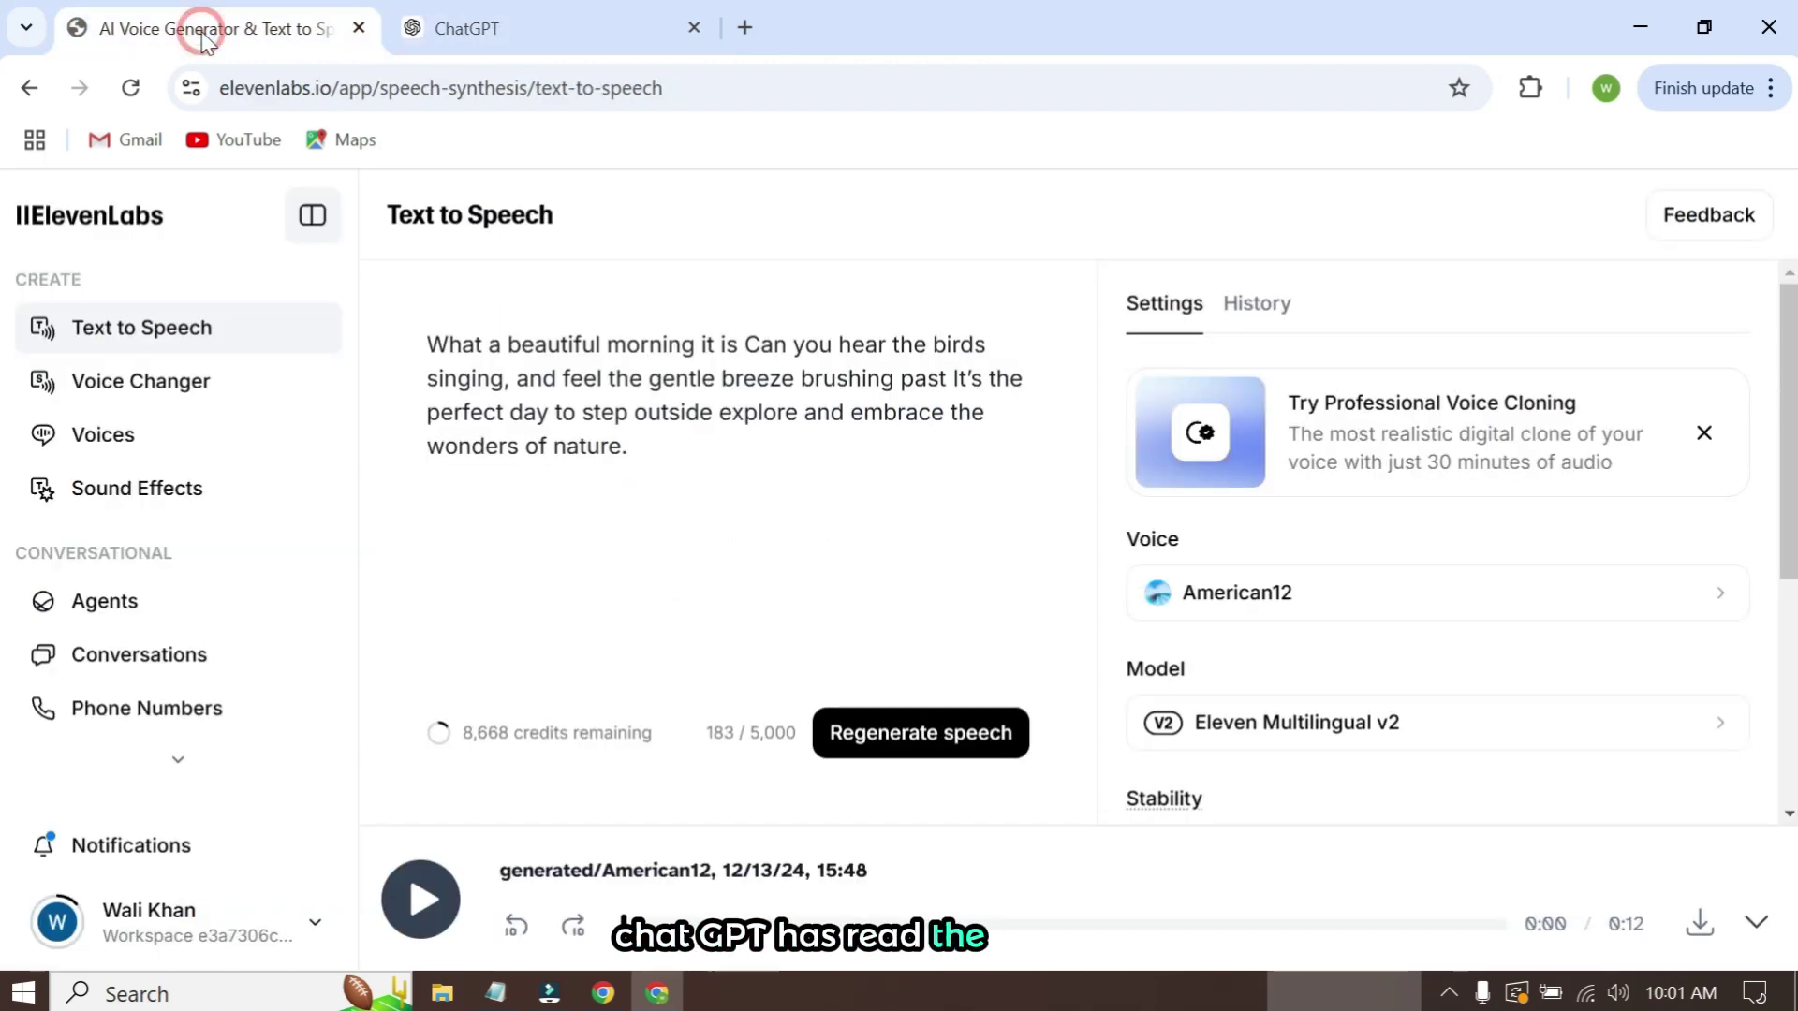
pyautogui.hotkey('ctrl', 'a')
pyautogui.hotkey('ctrl', 'c')
pyautogui.click(468, 28)
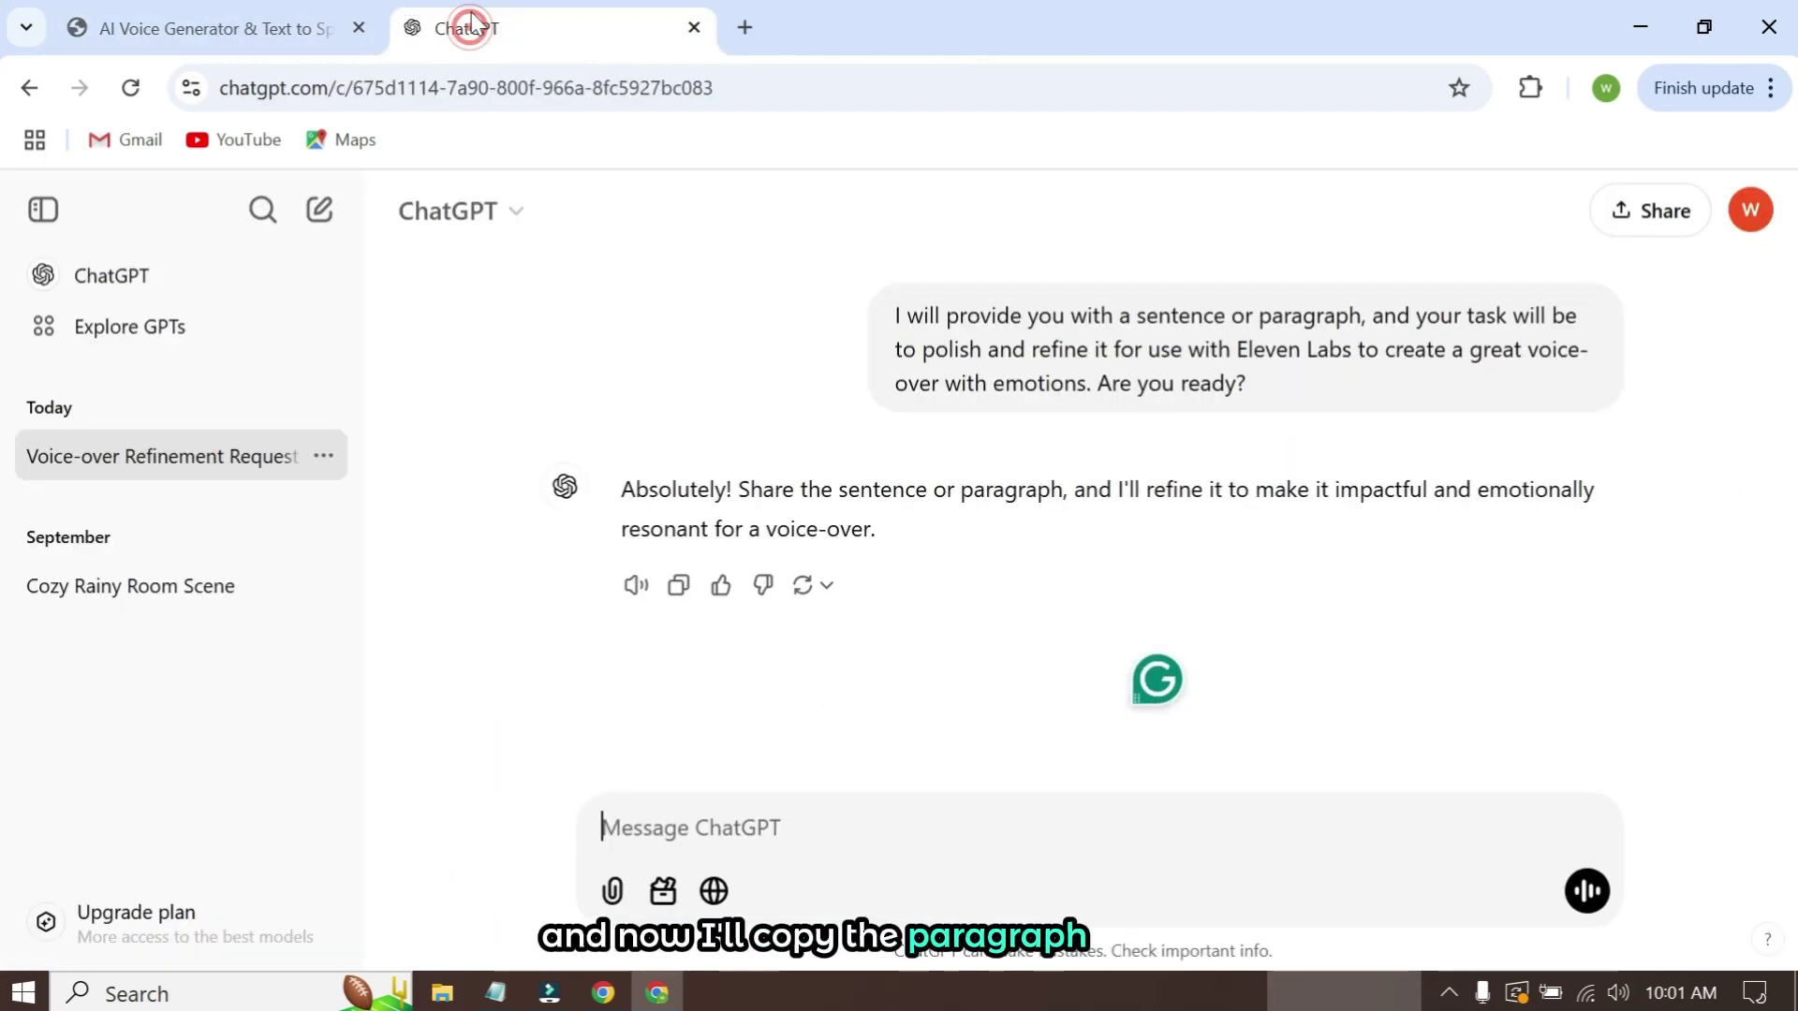
pyautogui.hotkey('ctrl', 'v')
pyautogui.press('Return')
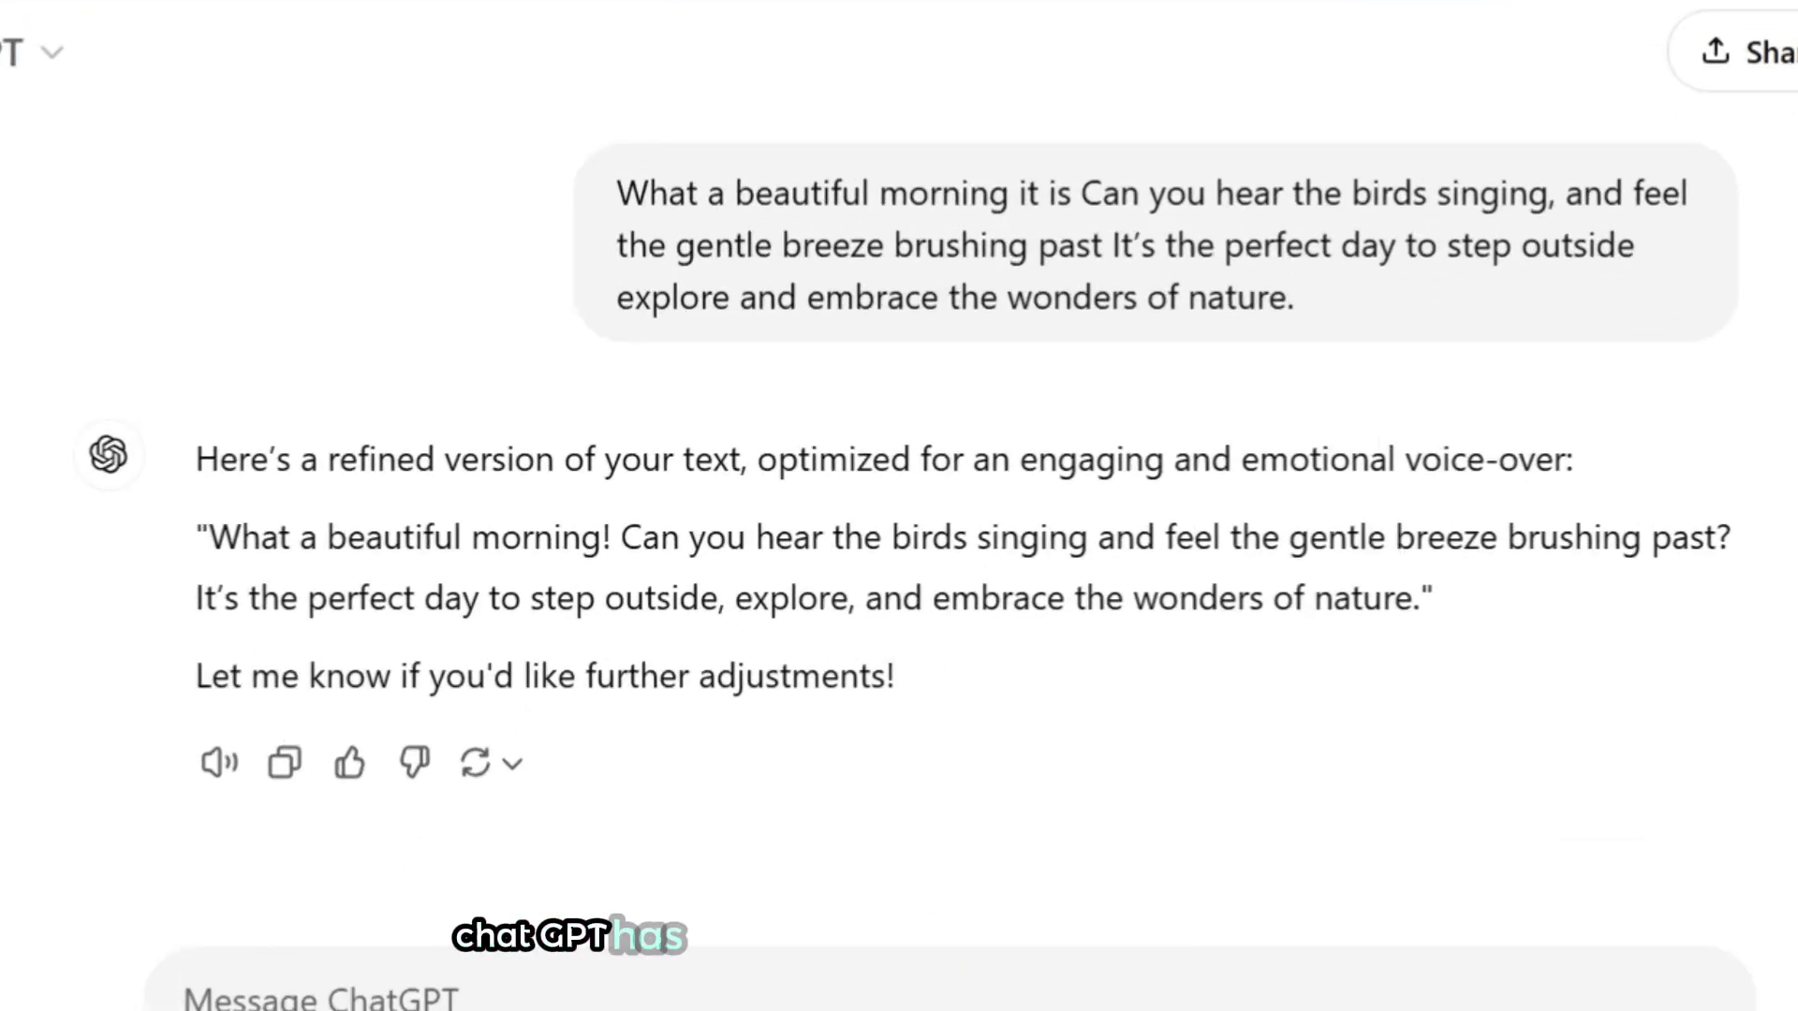
# Step: Copy ChatGPT's refined paragraph and generate speech from it with the American12 voice
pyautogui.moveTo(208, 537); pyautogui.dragTo(1438, 598)
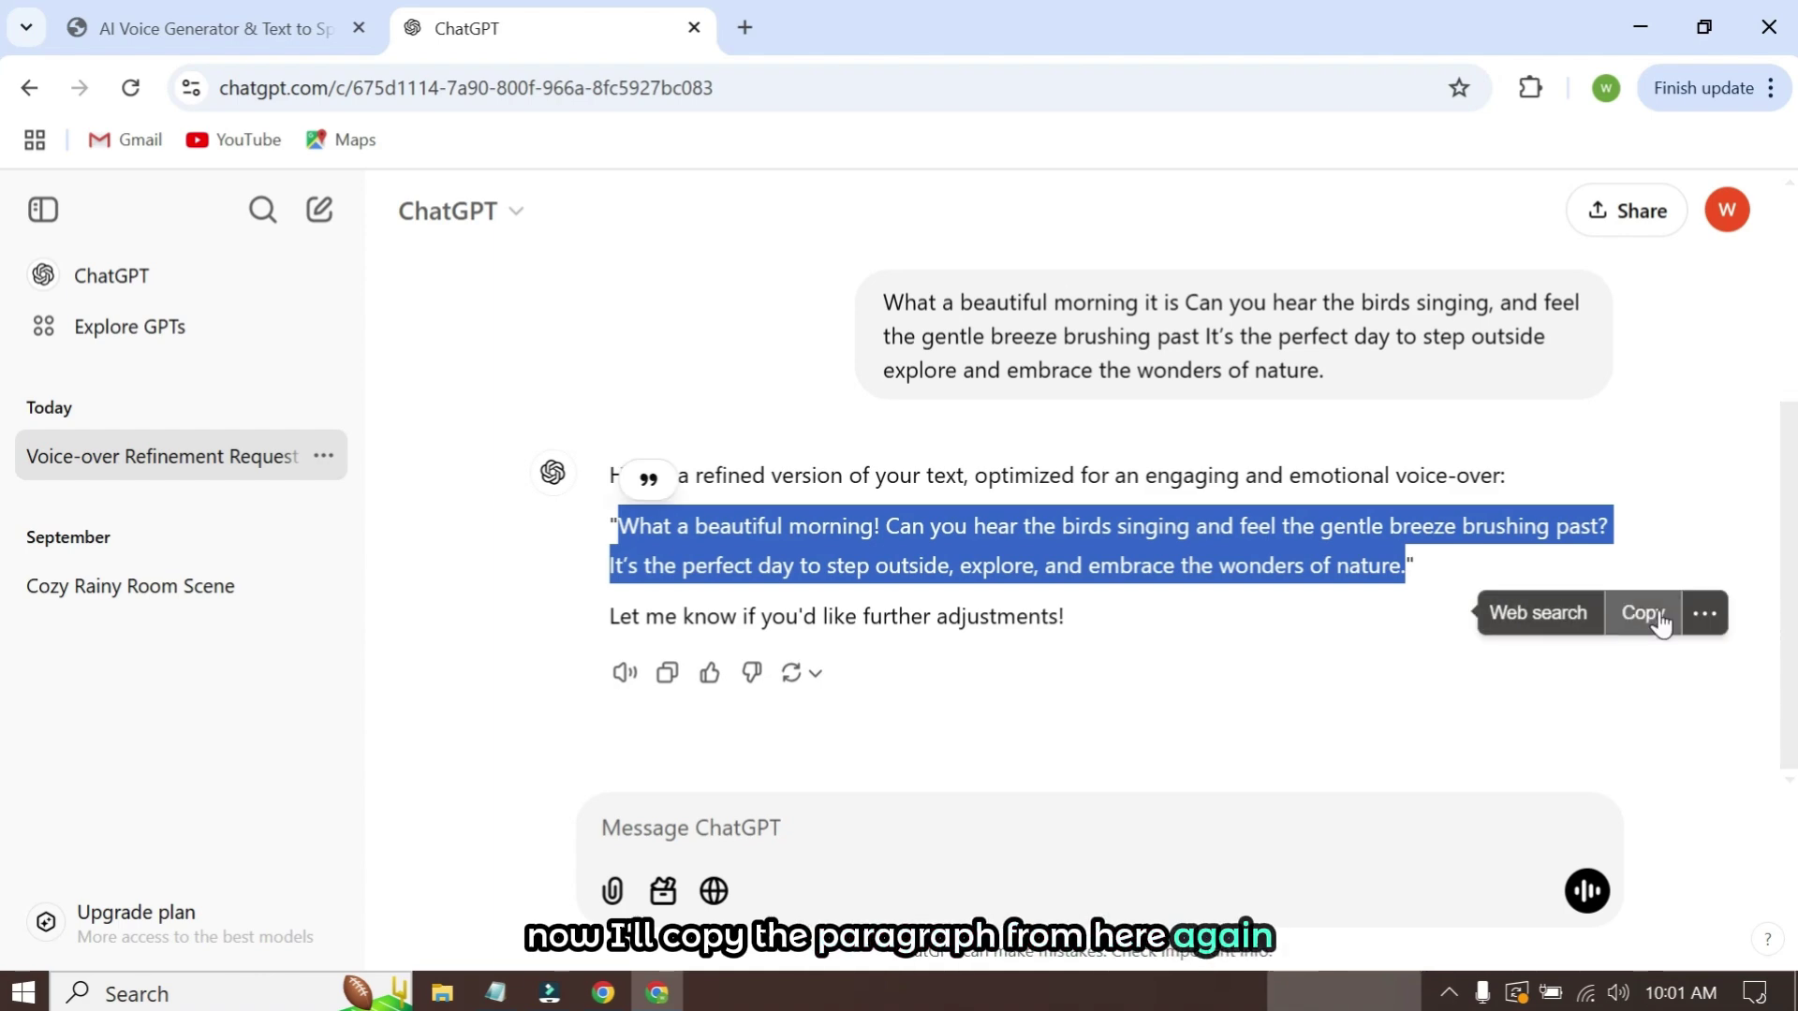
pyautogui.click(1644, 615)
pyautogui.click(259, 24)
pyautogui.click(904, 734)
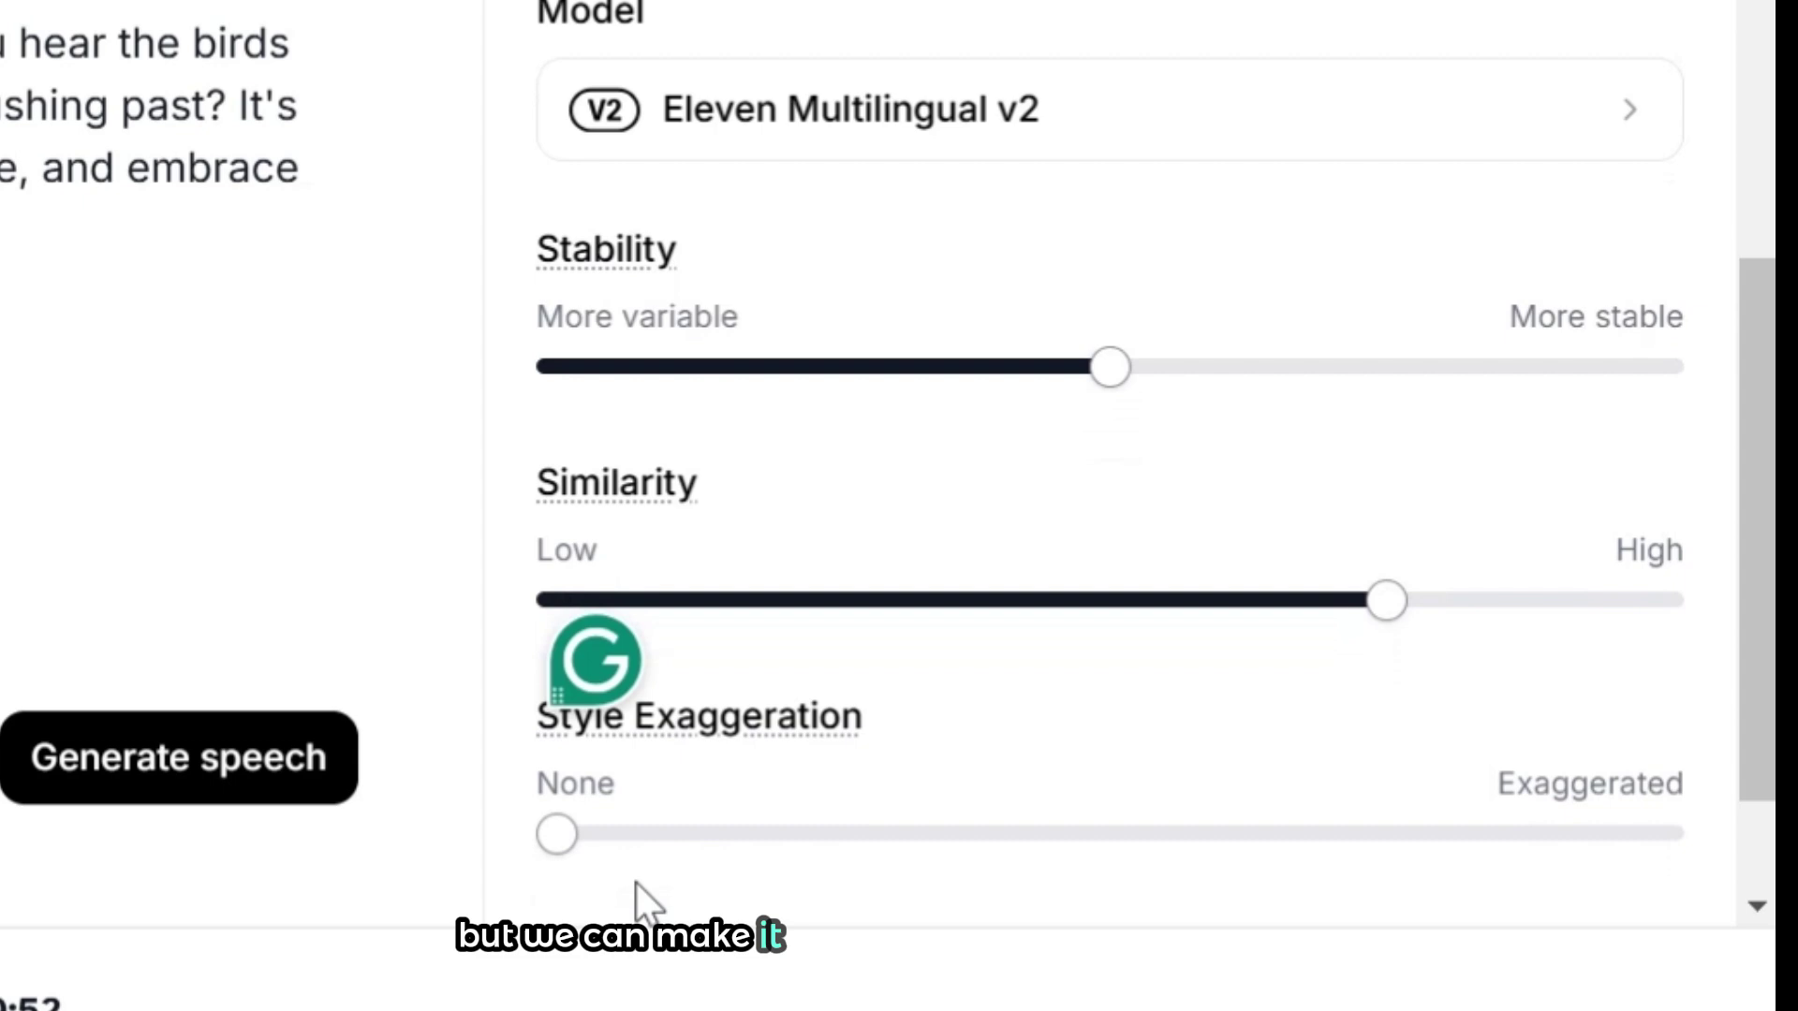
# Step: Set Style Exaggeration to 5%, adjust Similarity, and regenerate the American12 speech
pyautogui.click(599, 836)
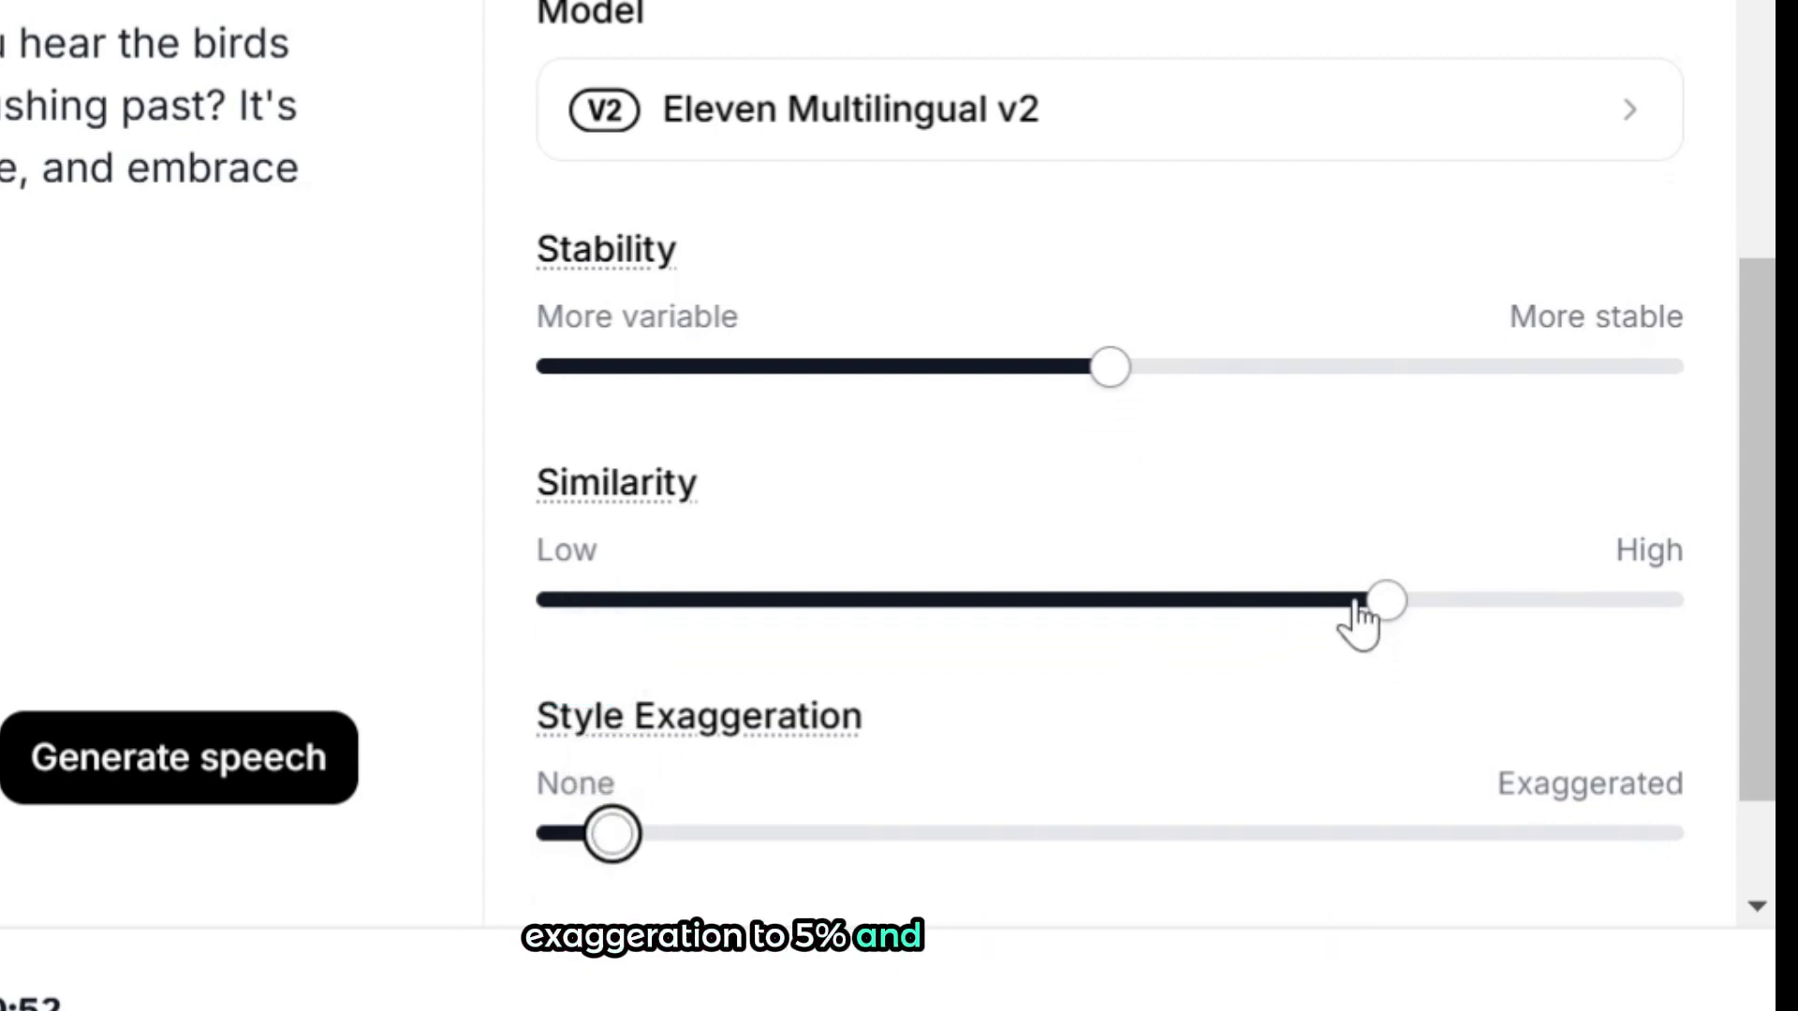
pyautogui.moveTo(1360, 621); pyautogui.dragTo(1343, 611)
pyautogui.scroll(-1, 703, 793)
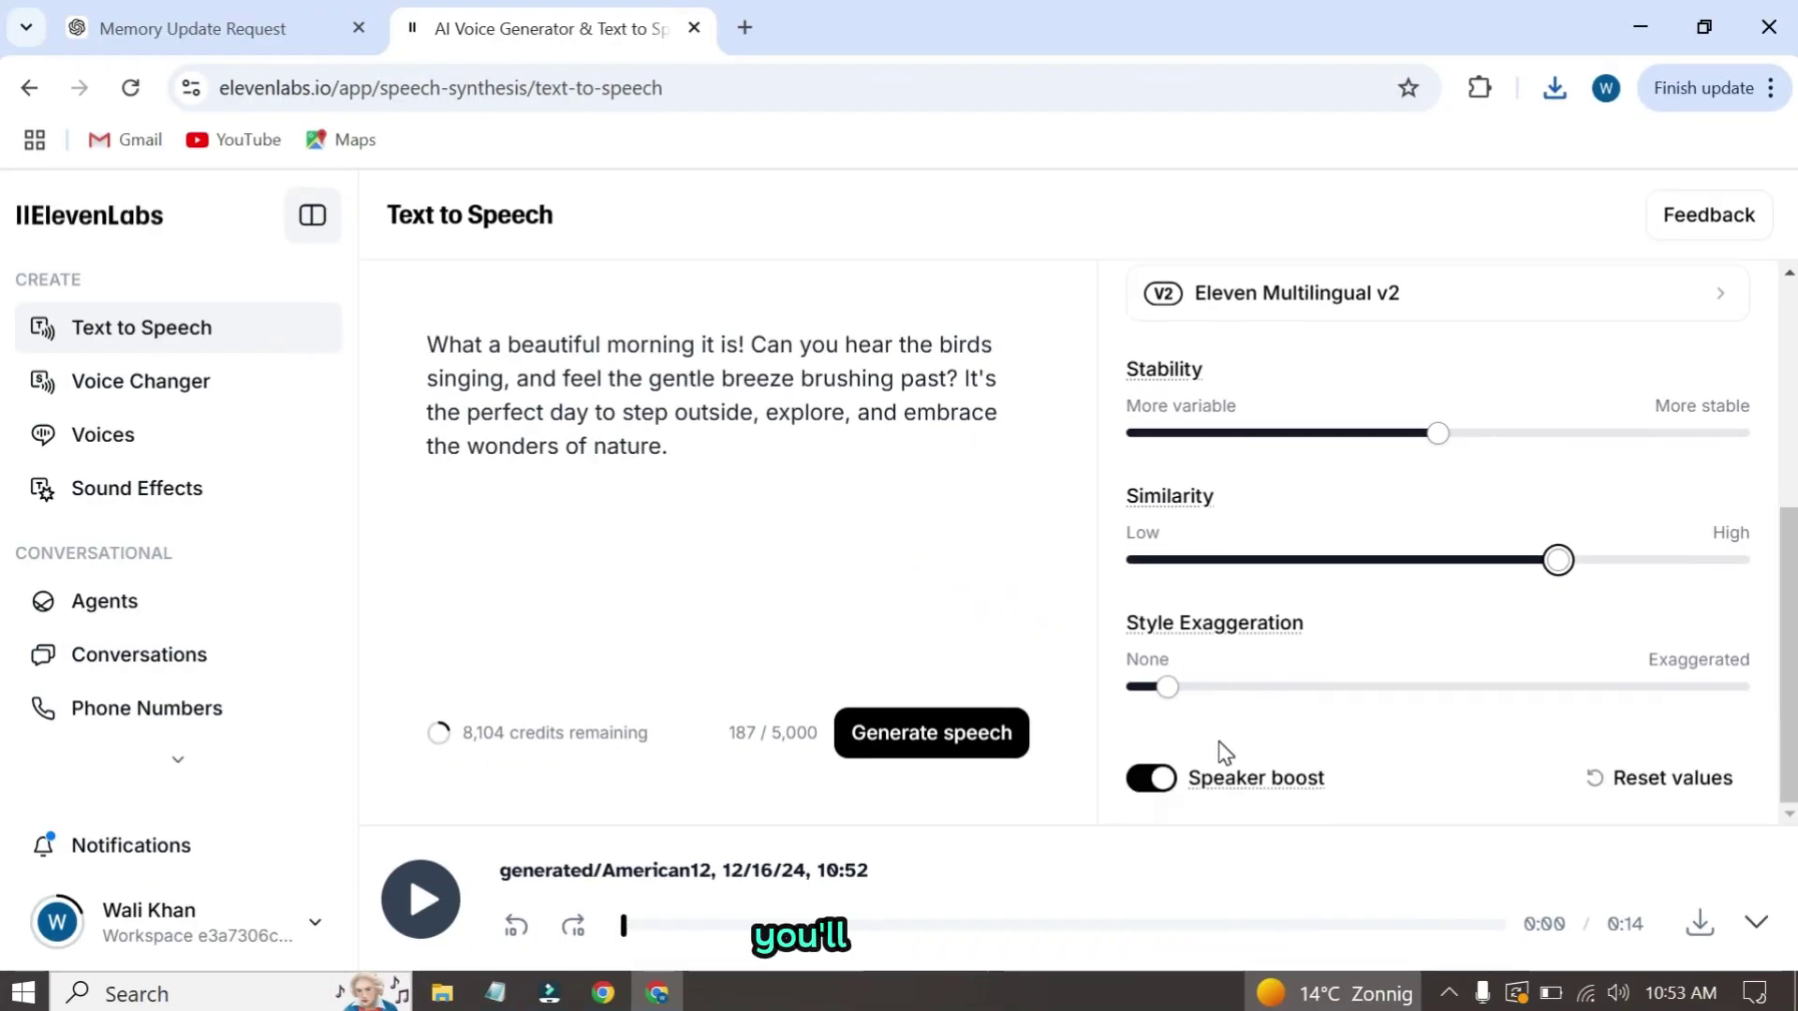
pyautogui.click(915, 757)
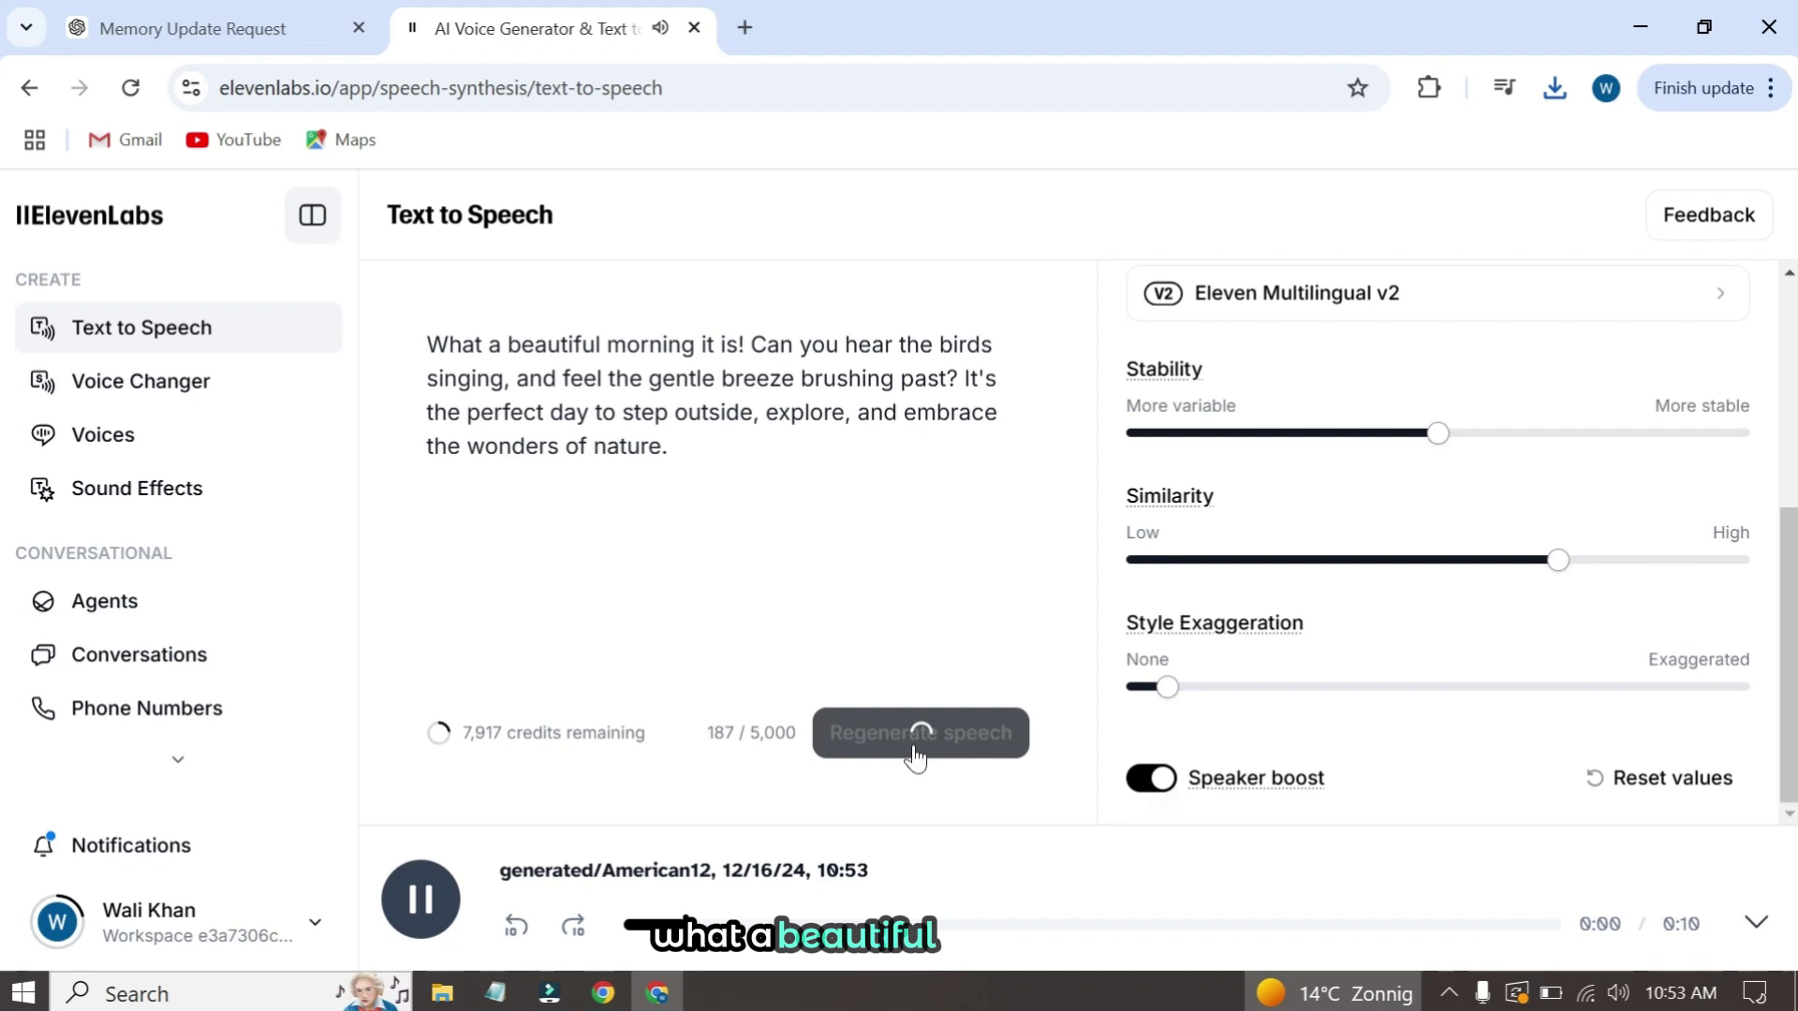